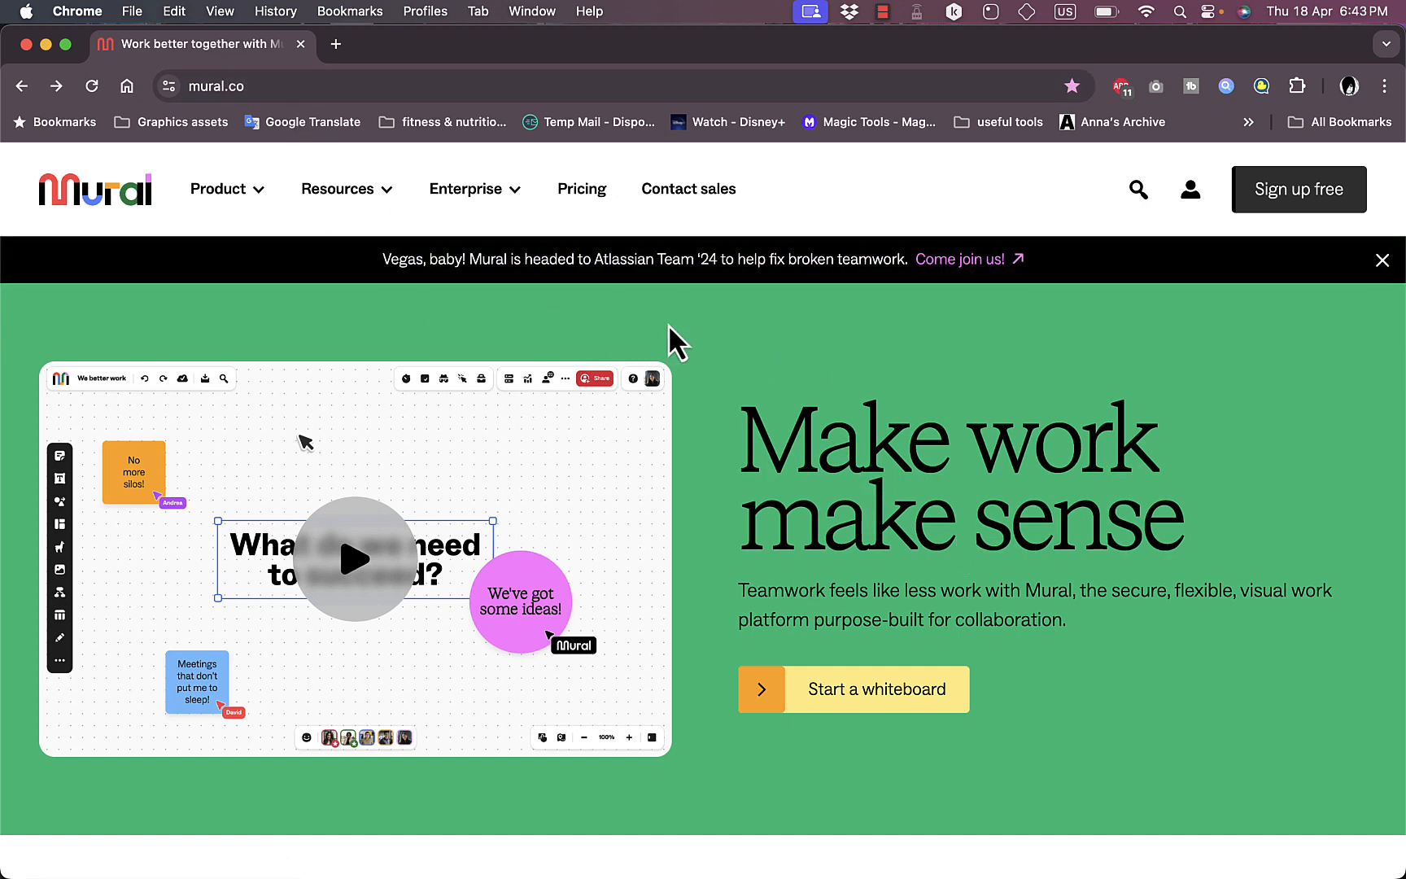
# Step: Look over the Mural homepage from the introduction through the feature highlights and enterprise customers to the template section
pyautogui.scroll(-4, 850, 393)
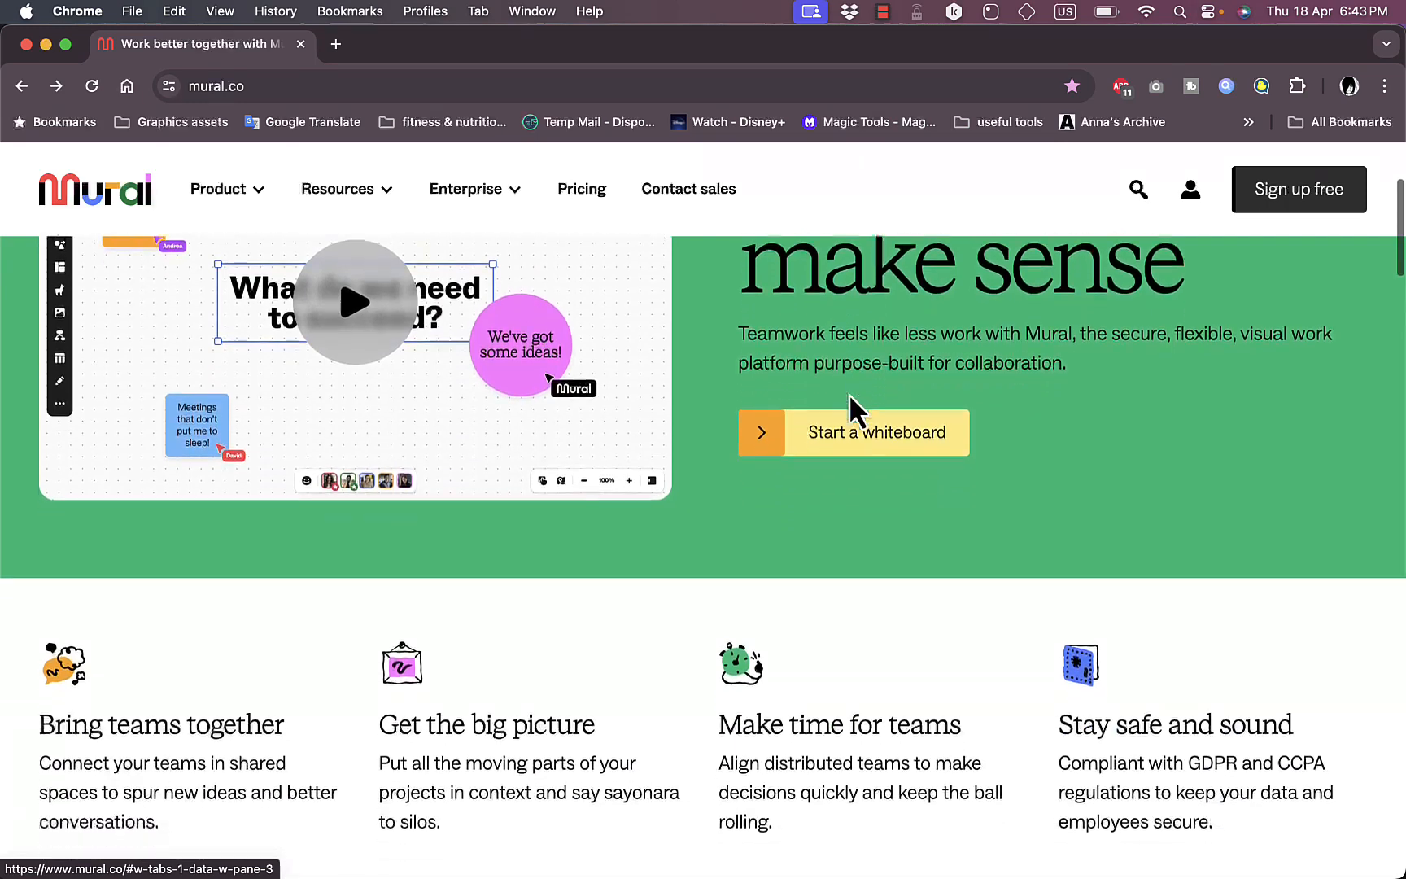
pyautogui.scroll(2, 850, 393)
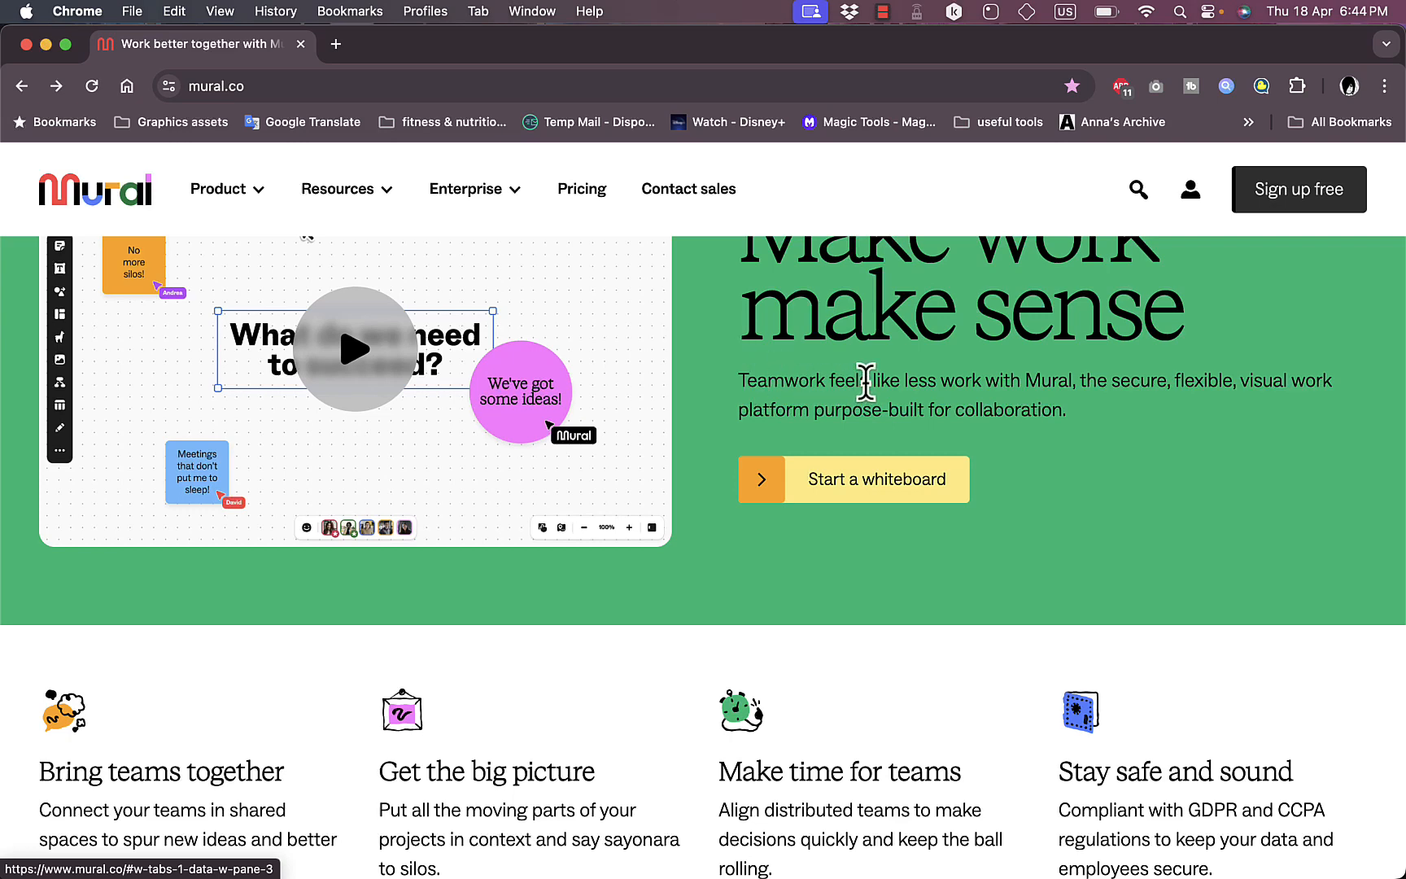
pyautogui.scroll(3, 865, 381)
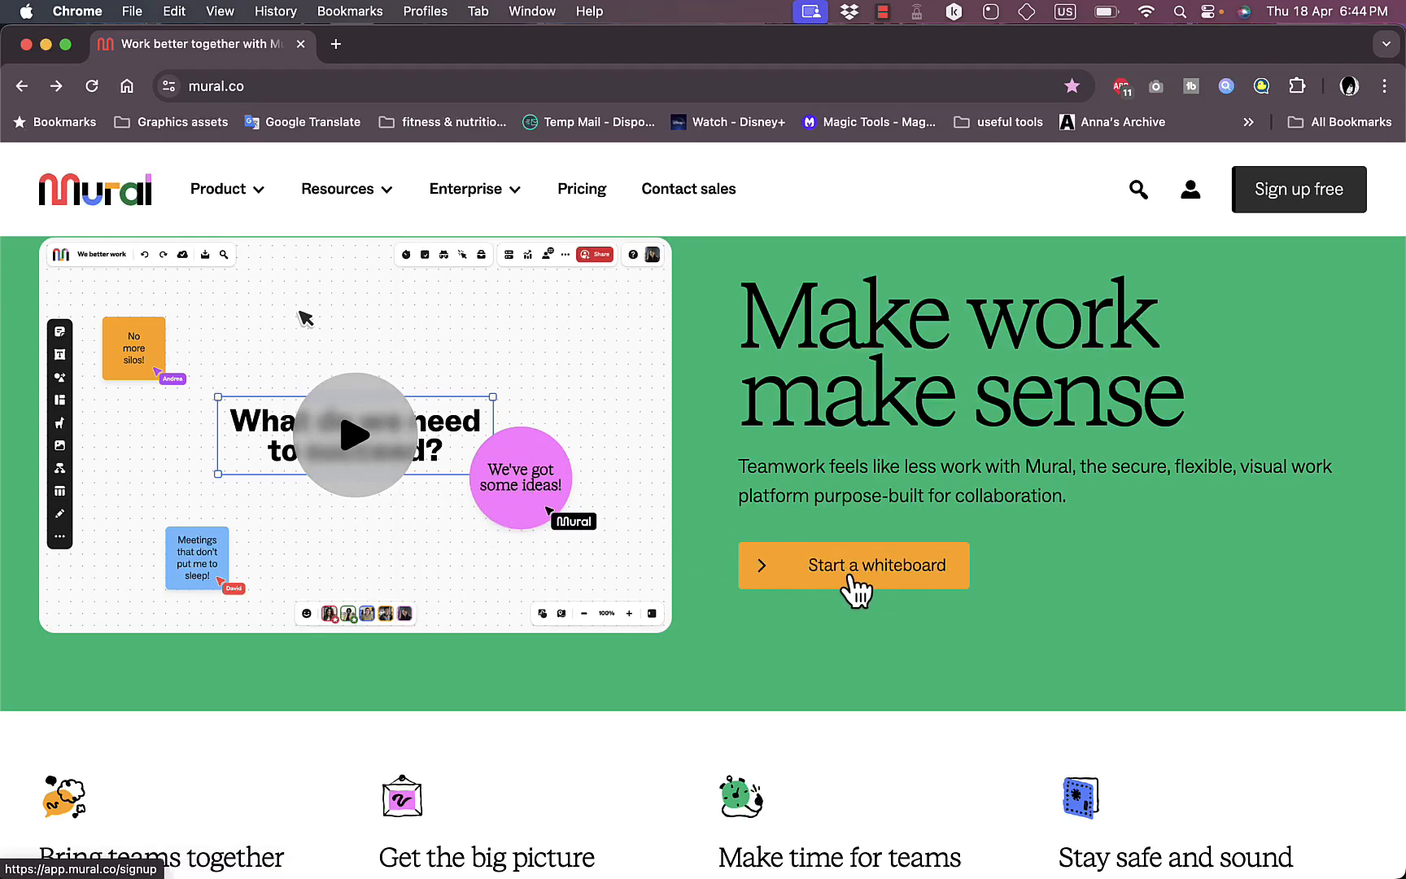
pyautogui.scroll(-2, 782, 653)
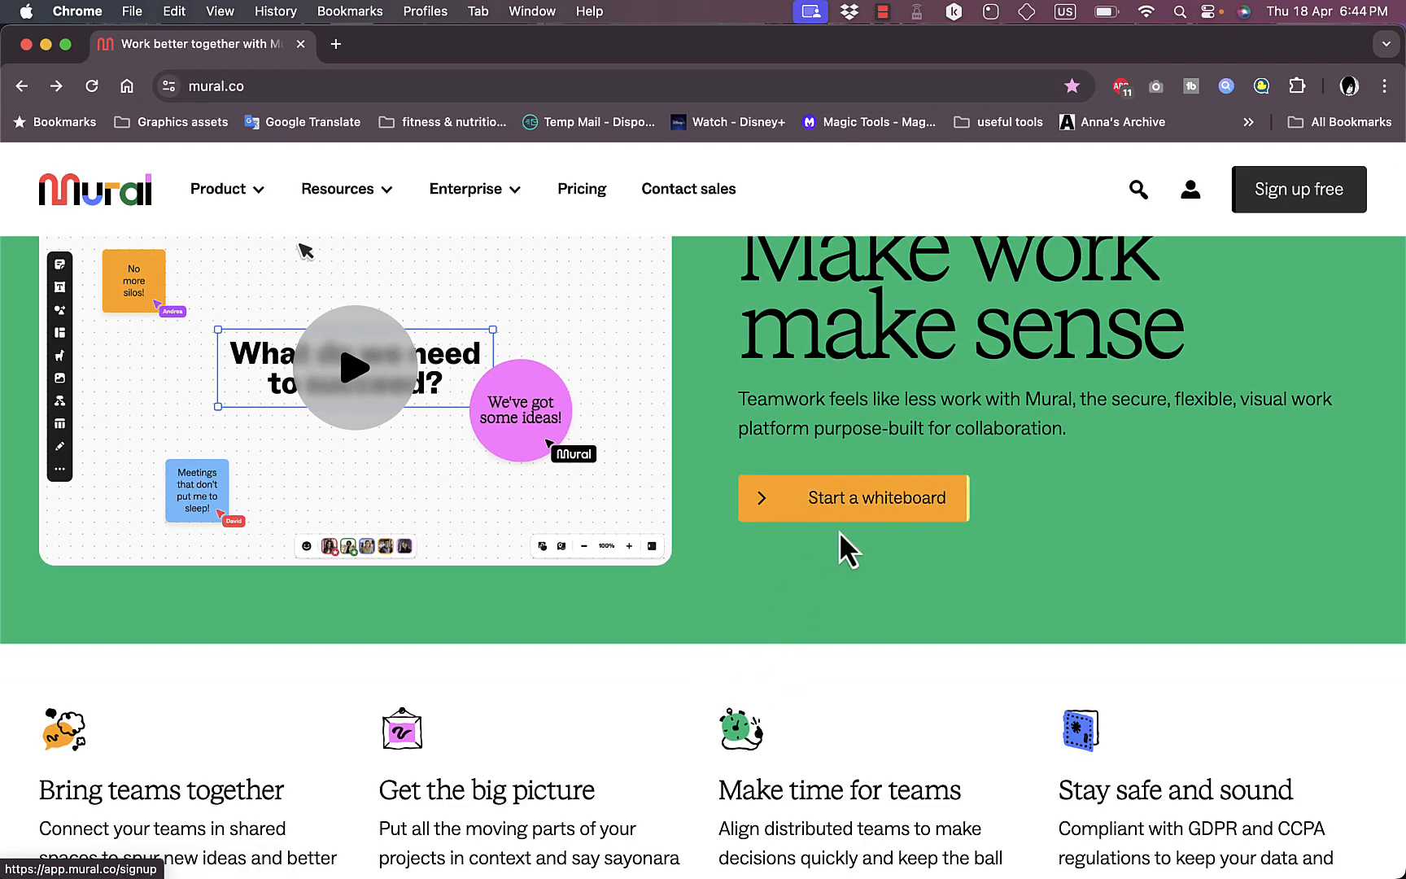
pyautogui.scroll(-4, 666, 619)
pyautogui.scroll(-3, 665, 626)
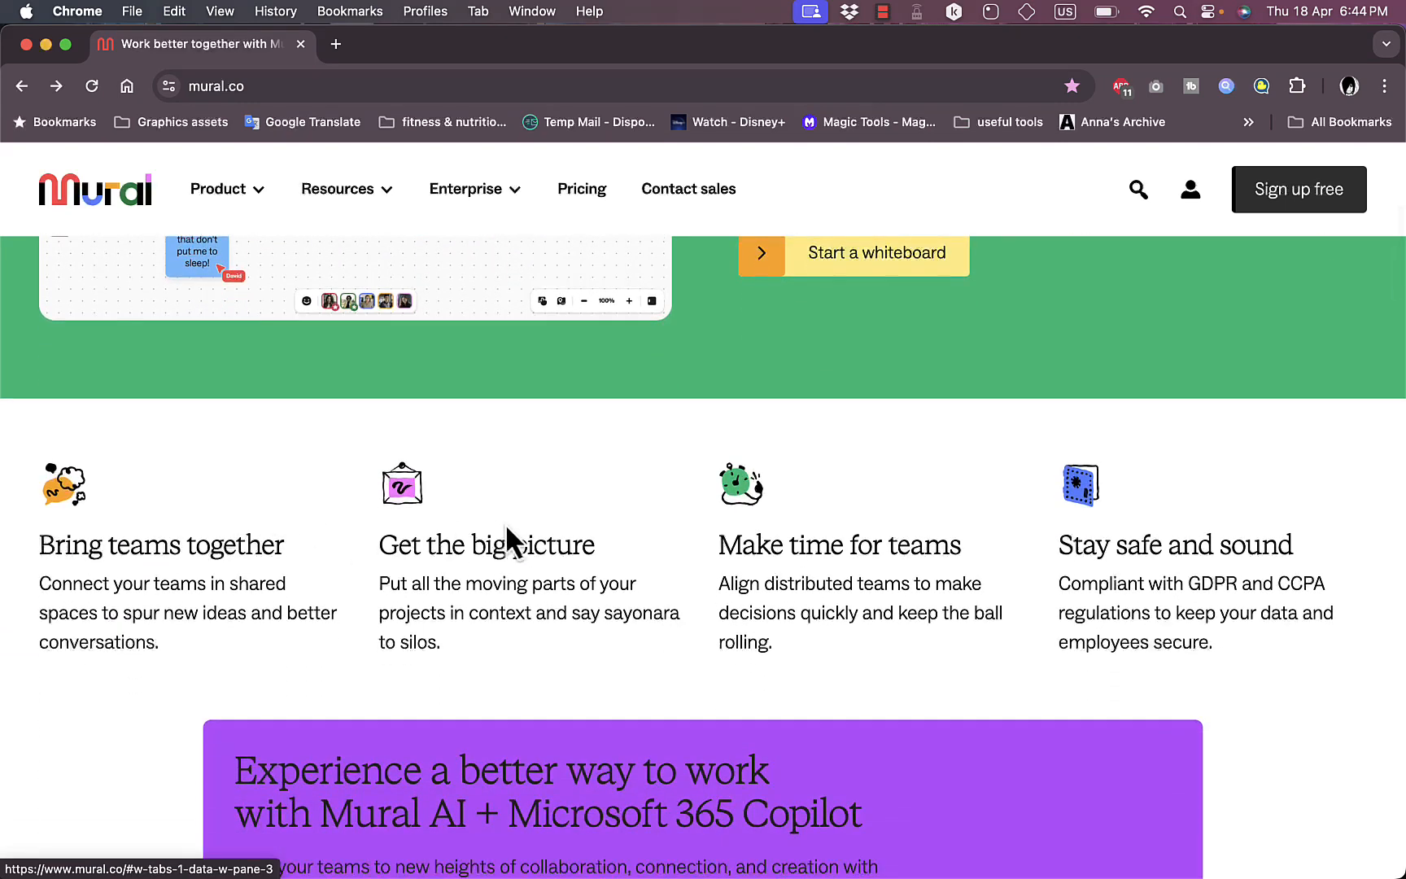
pyautogui.scroll(-15, 751, 494)
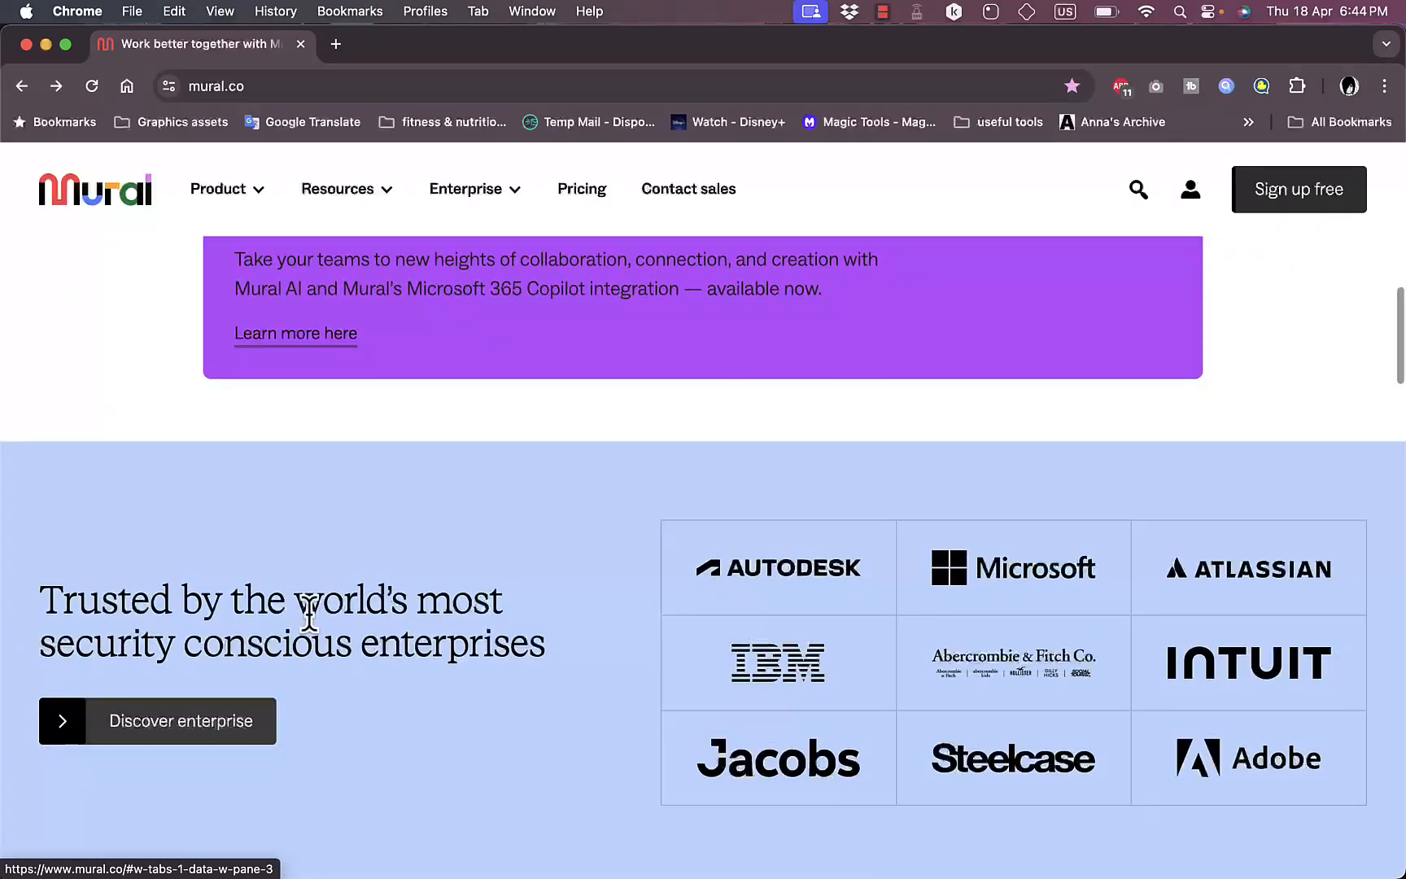
pyautogui.scroll(-4, 307, 612)
pyautogui.scroll(-15, 513, 516)
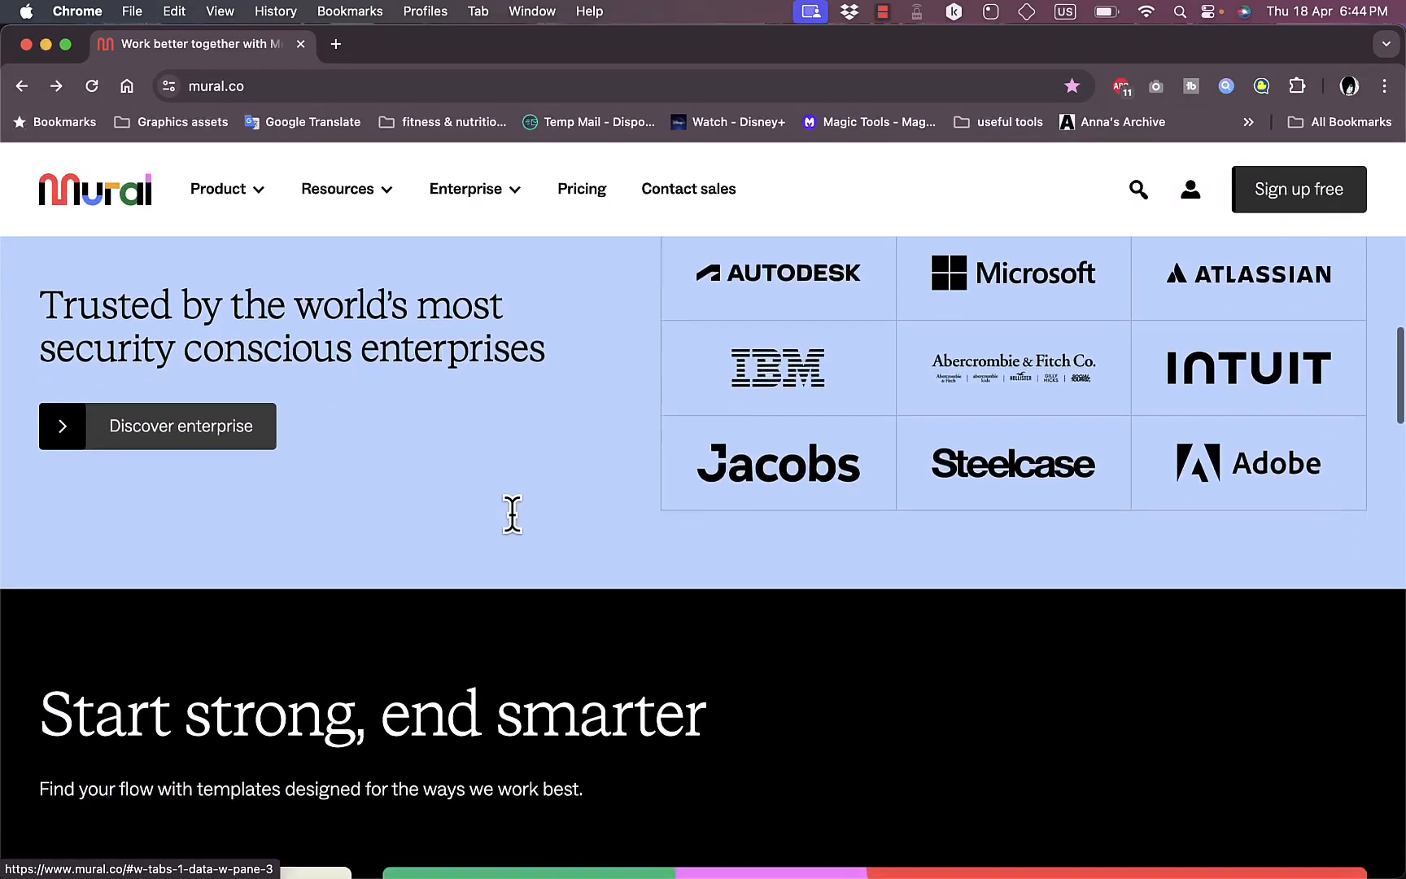
pyautogui.scroll(-5, 513, 517)
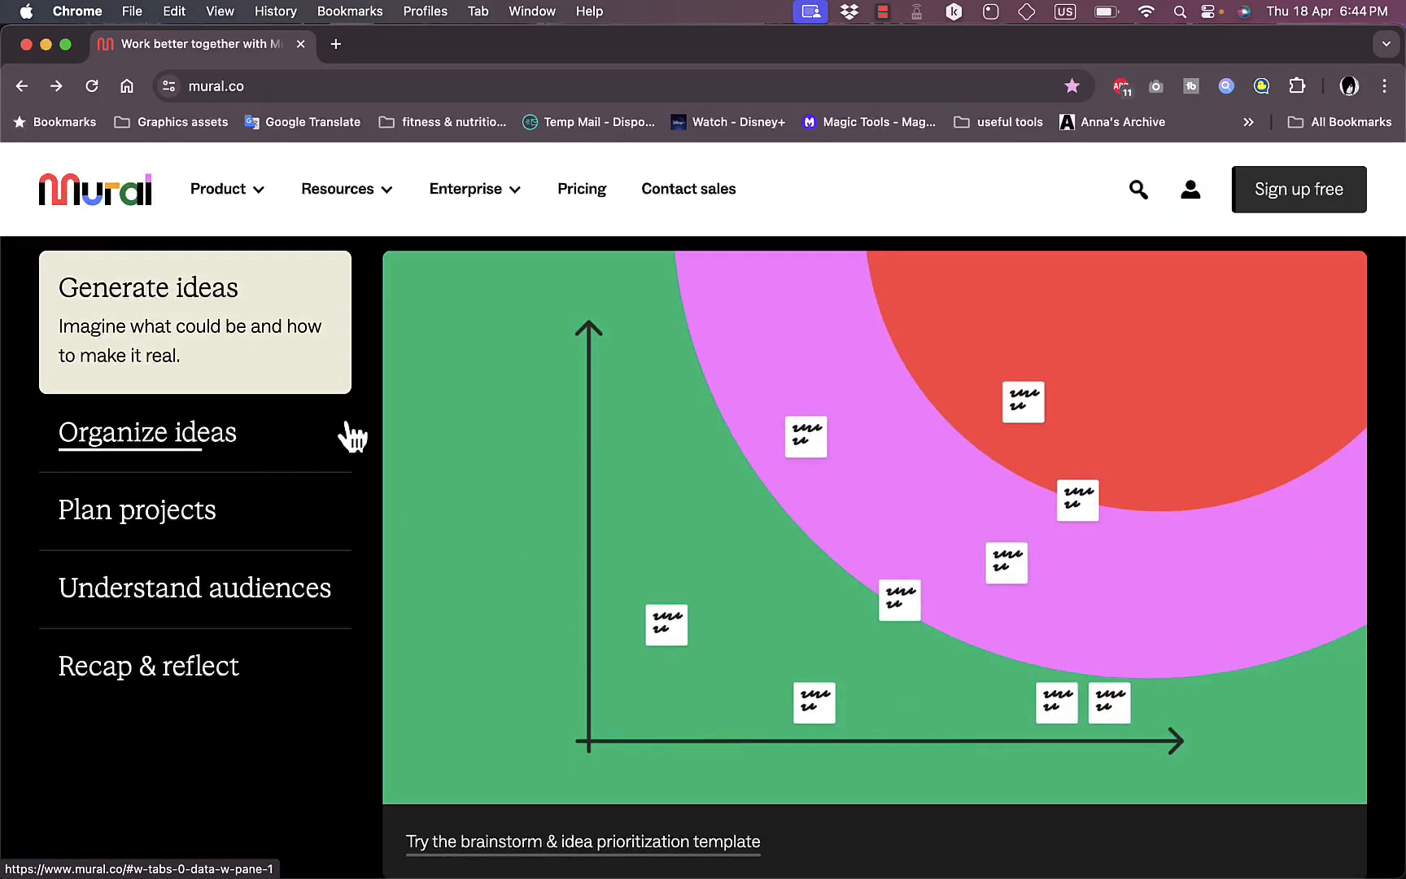
# Step: View the Organize ideas, Plan projects, Understand audiences and Recap & reflect template categories one after another
pyautogui.scroll(2, 352, 436)
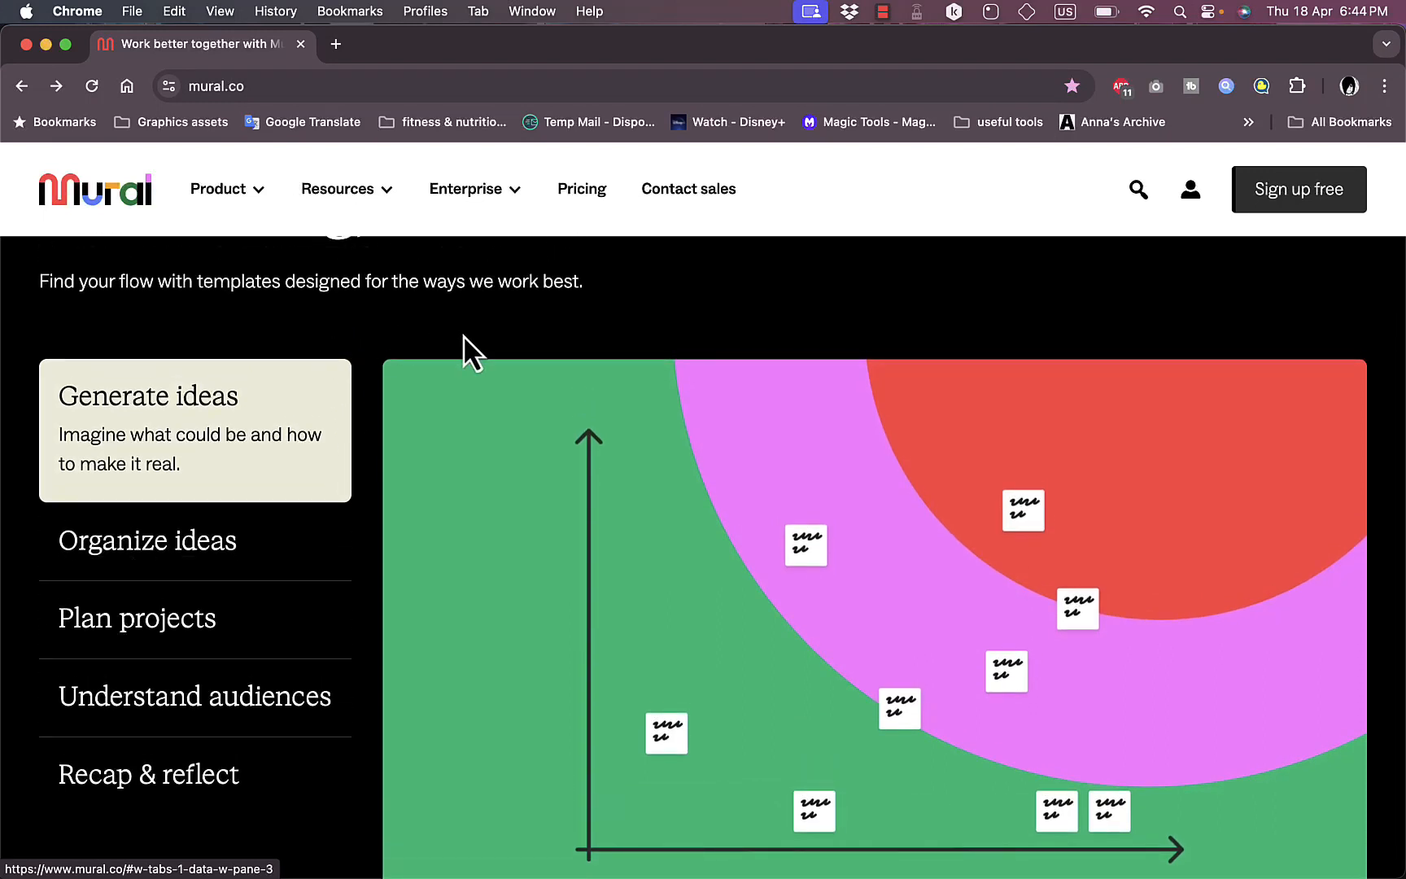
pyautogui.click(199, 570)
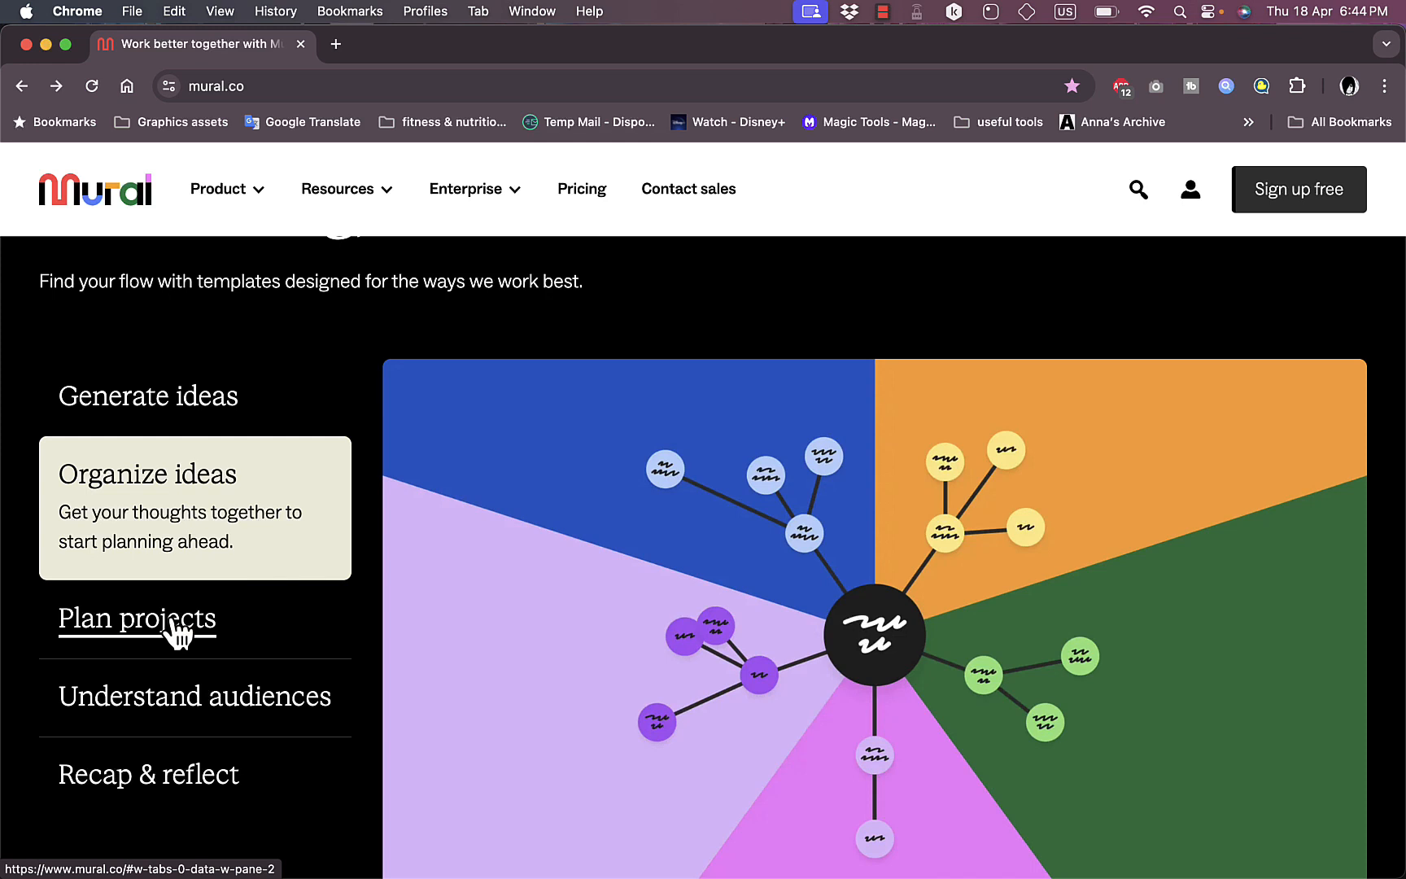
pyautogui.click(177, 630)
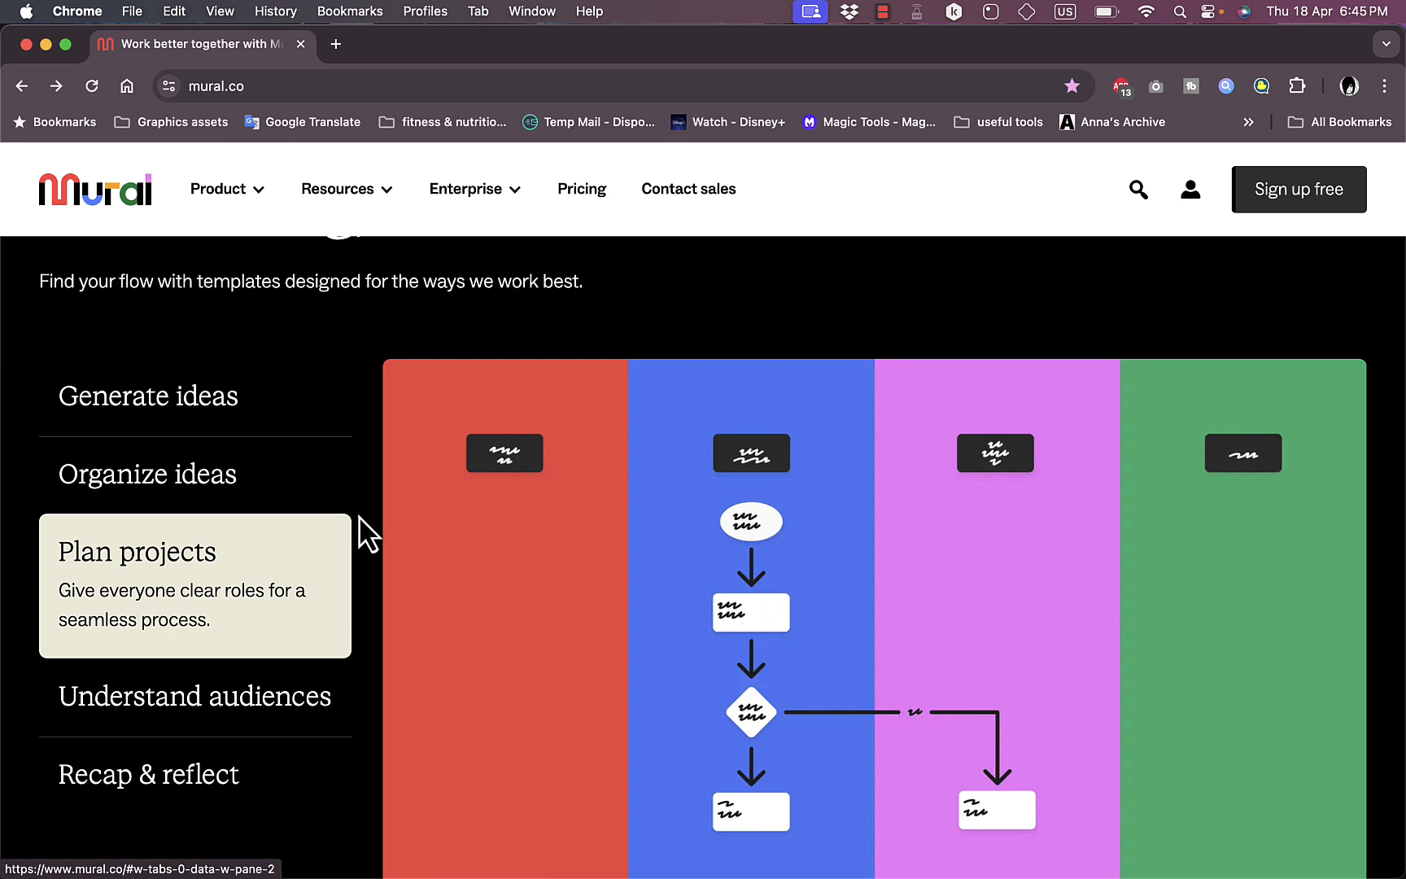
pyautogui.scroll(-2, 368, 535)
pyautogui.click(191, 601)
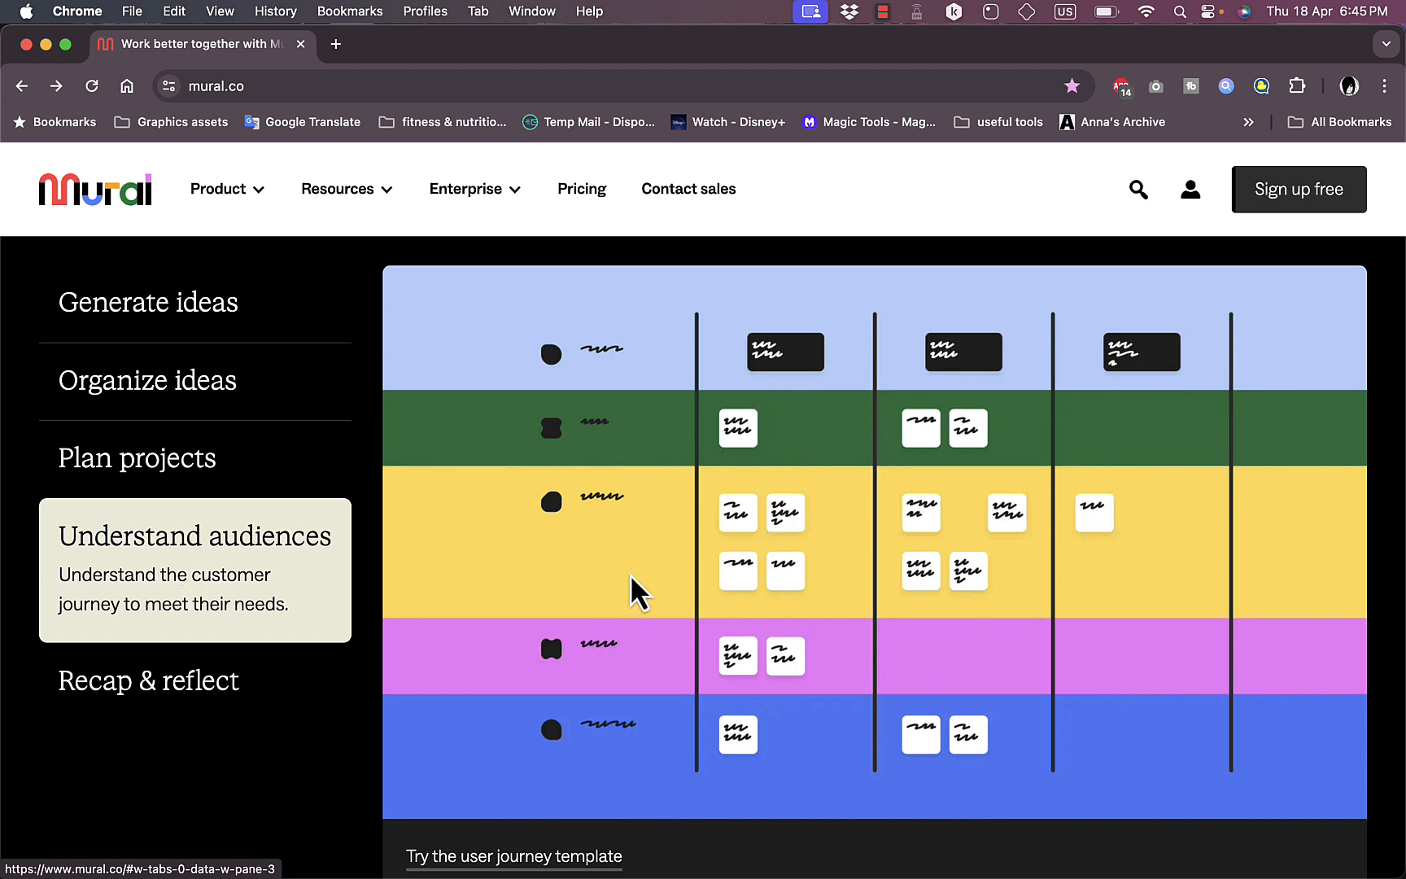
pyautogui.click(162, 683)
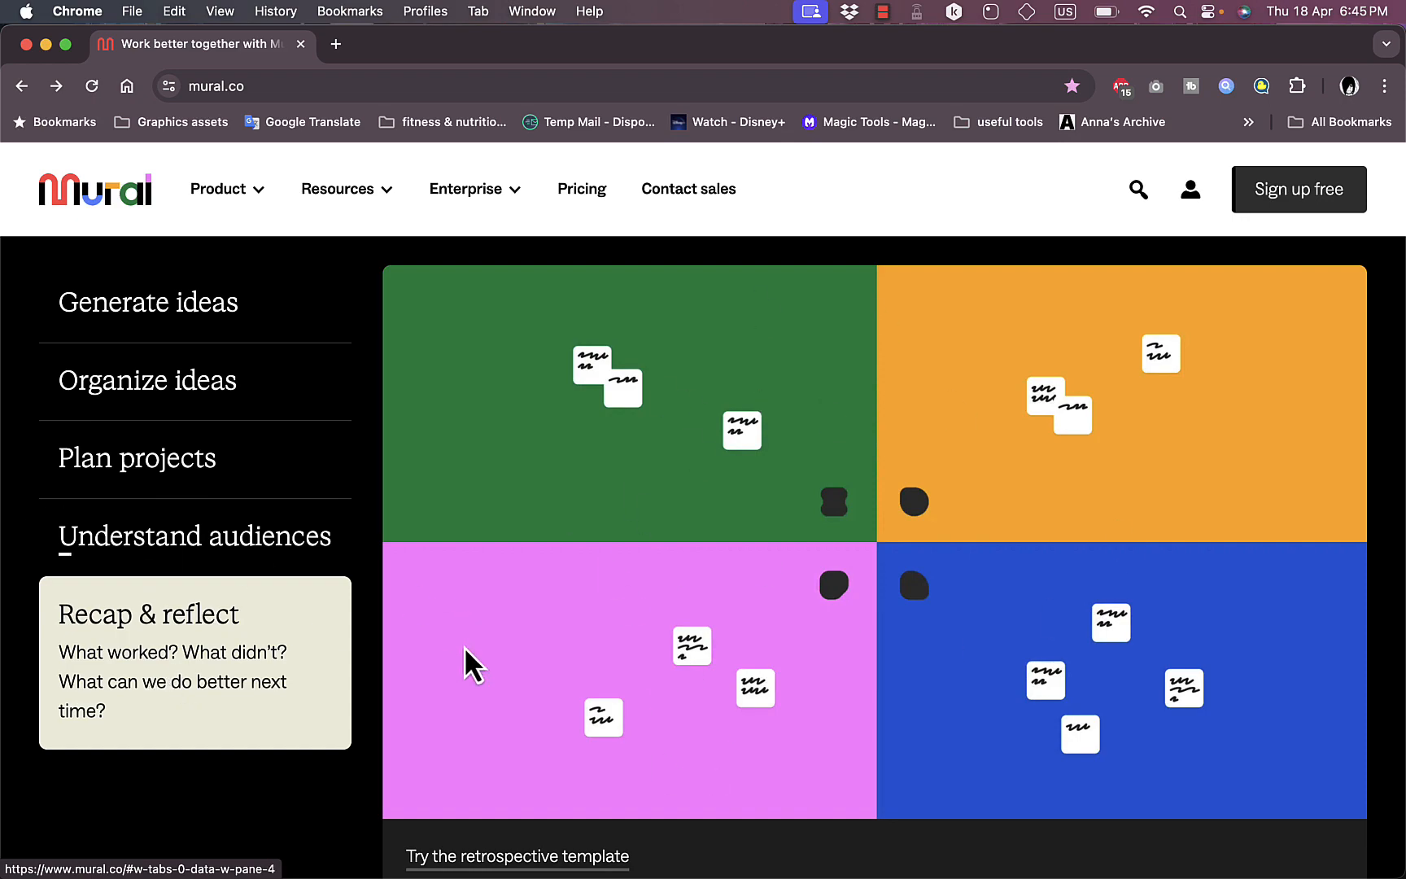
# Step: Skim the enterprise stories and team case studies in the rest of the homepage, and return to its beginning
pyautogui.scroll(-10, 464, 647)
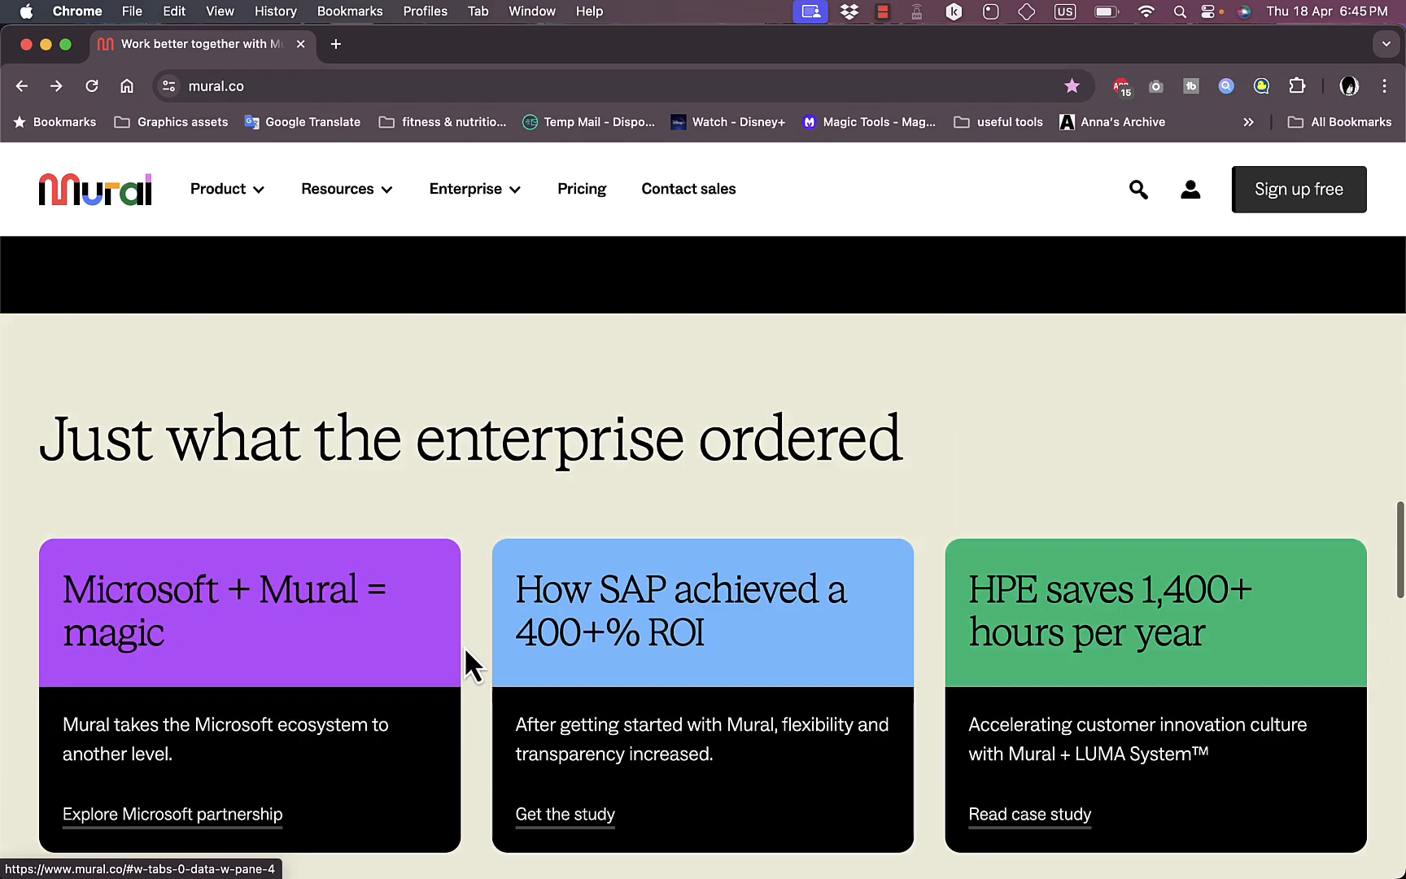
pyautogui.scroll(10, 464, 647)
pyautogui.scroll(-4, 464, 659)
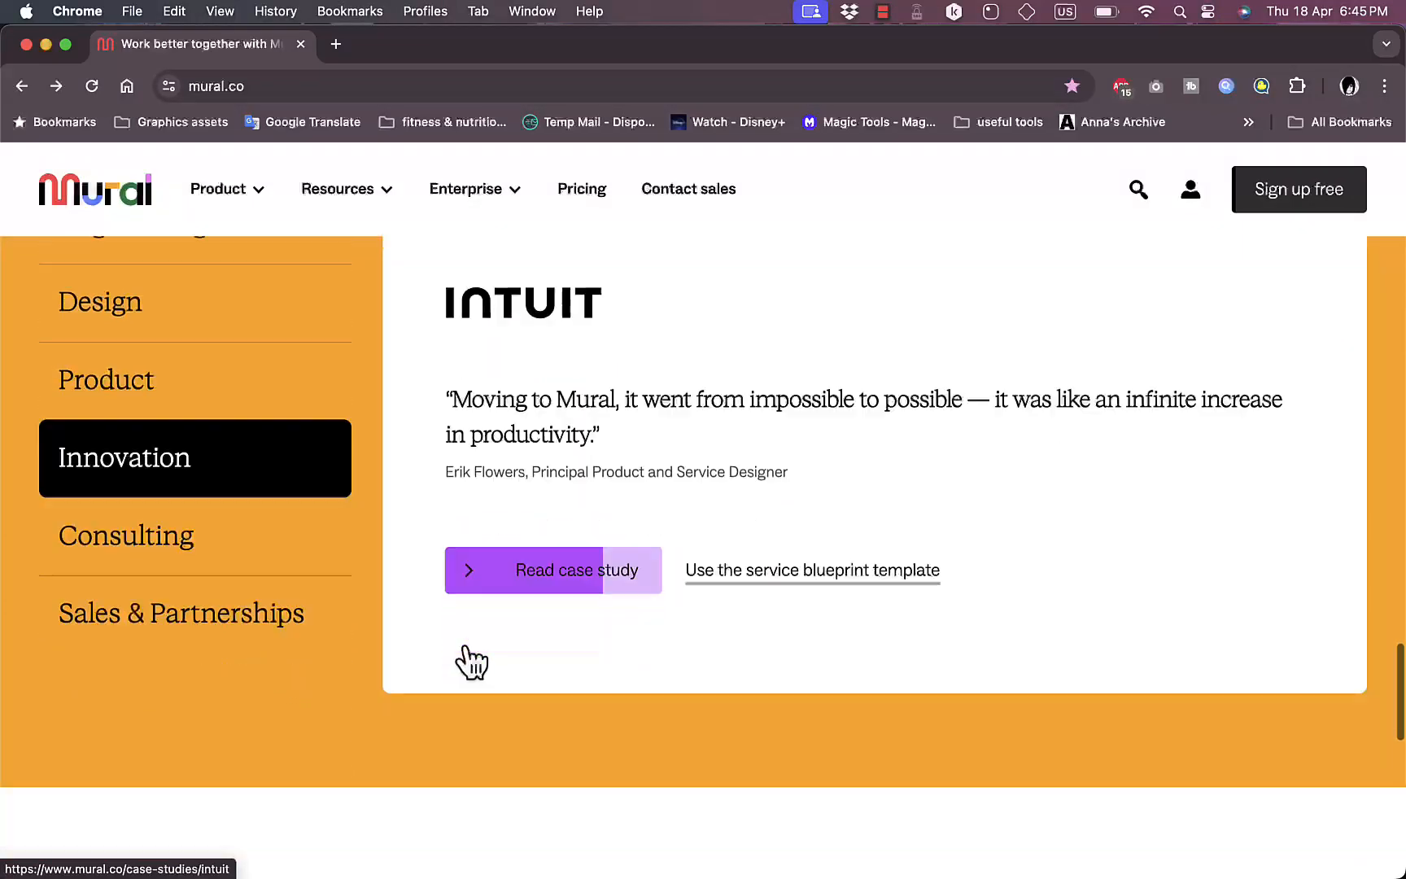
pyautogui.scroll(-5, 465, 661)
pyautogui.scroll(15, 465, 661)
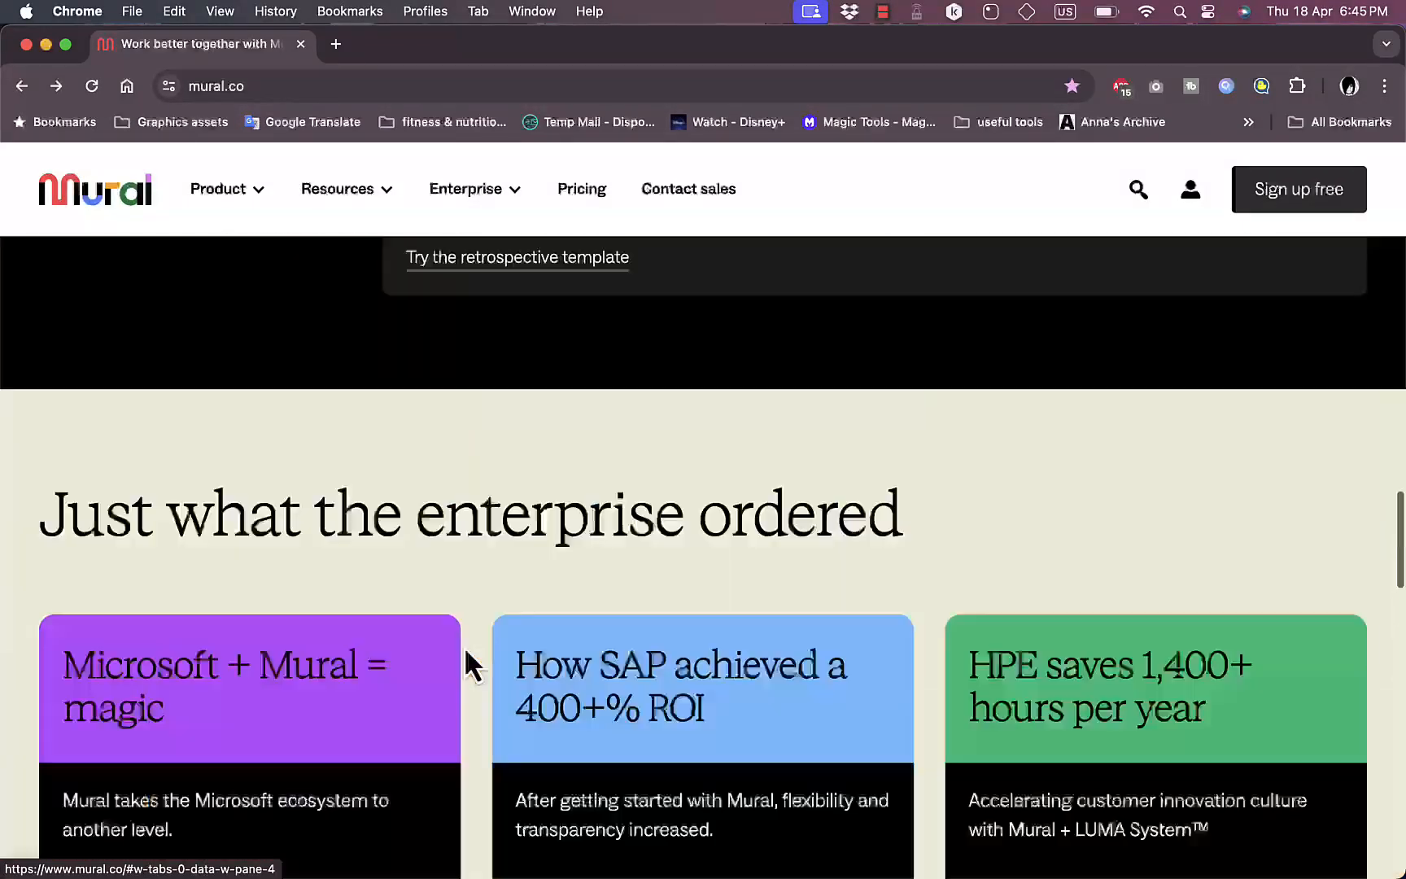
pyautogui.scroll(20, 468, 666)
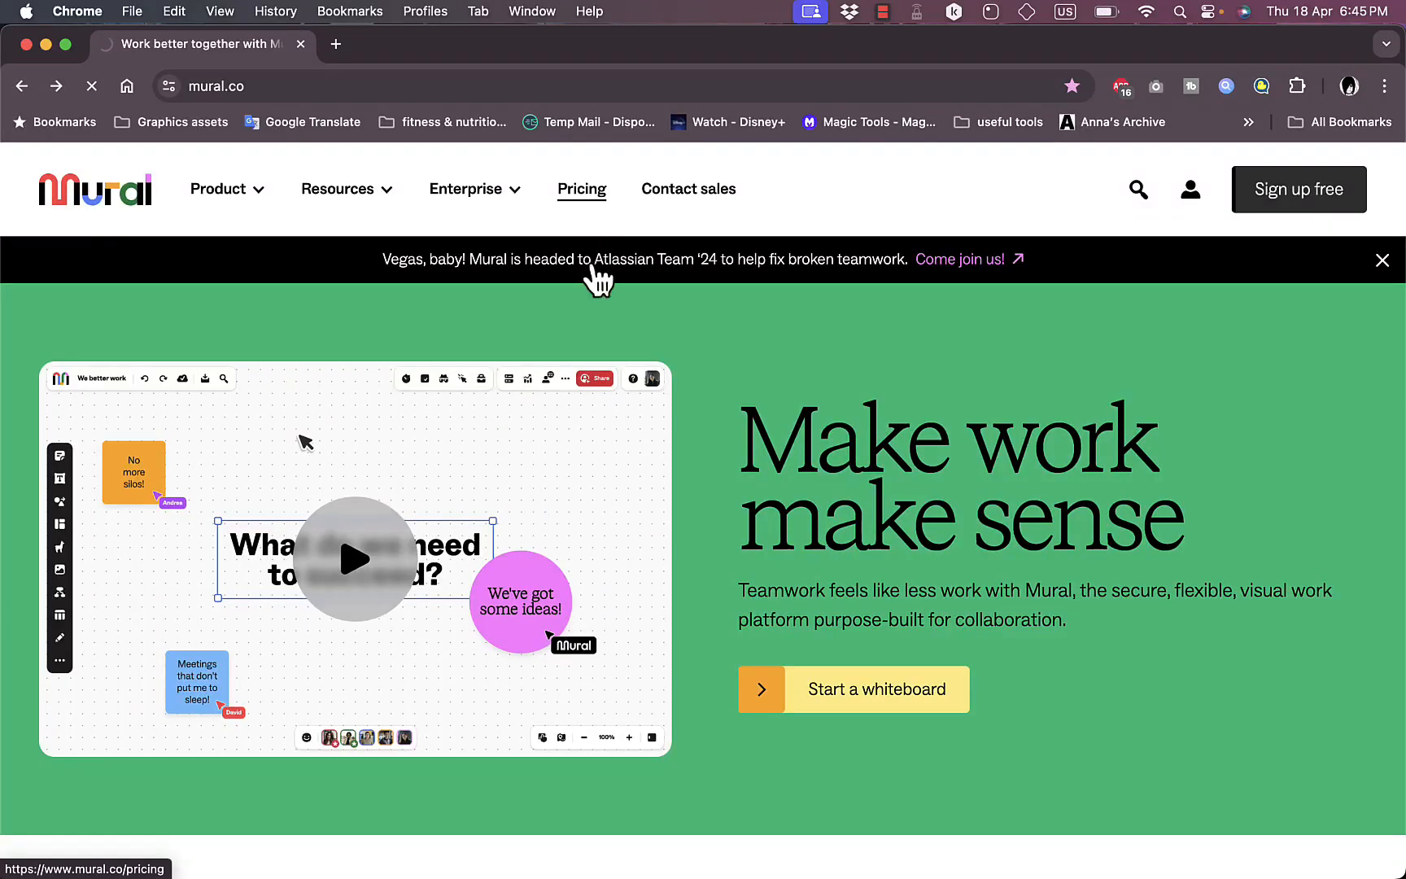
# Step: Compare the Free, Team+, Business and Enterprise plans on the pricing page, including Team+ with monthly billing
pyautogui.scroll(-3, 146, 655)
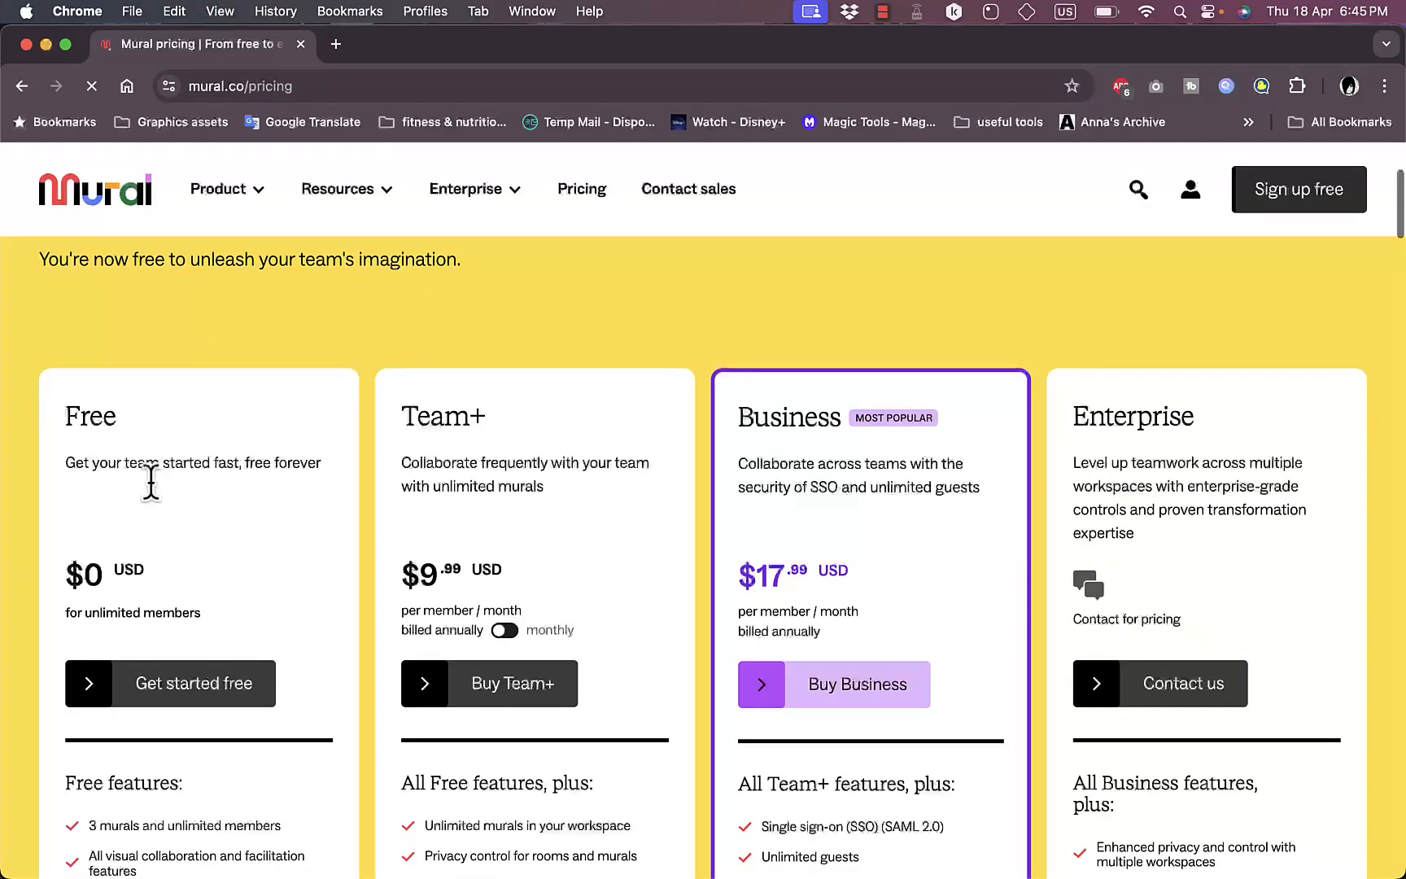
pyautogui.scroll(-3, 174, 538)
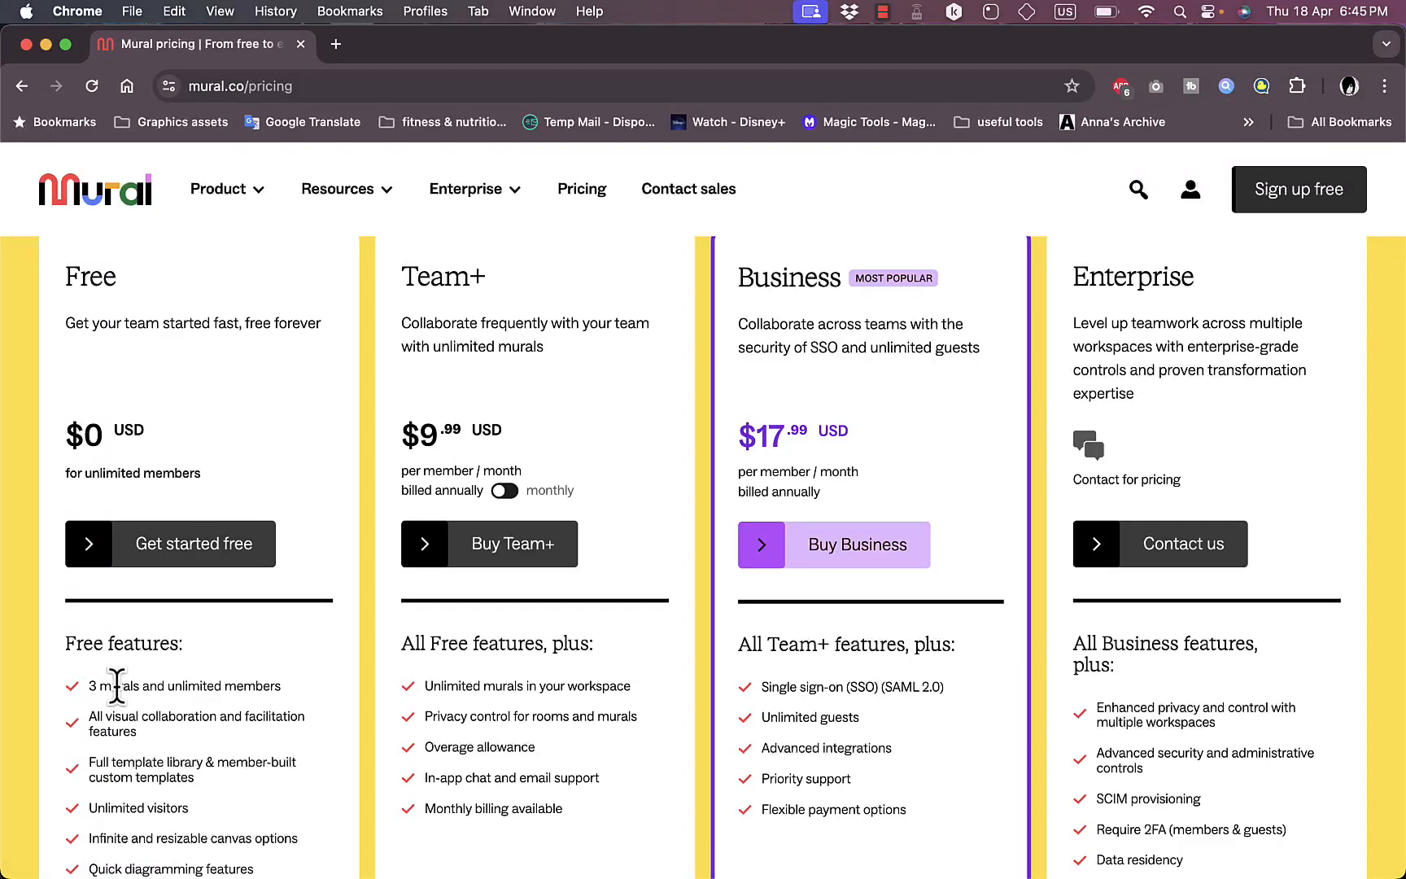
pyautogui.scroll(2, 420, 446)
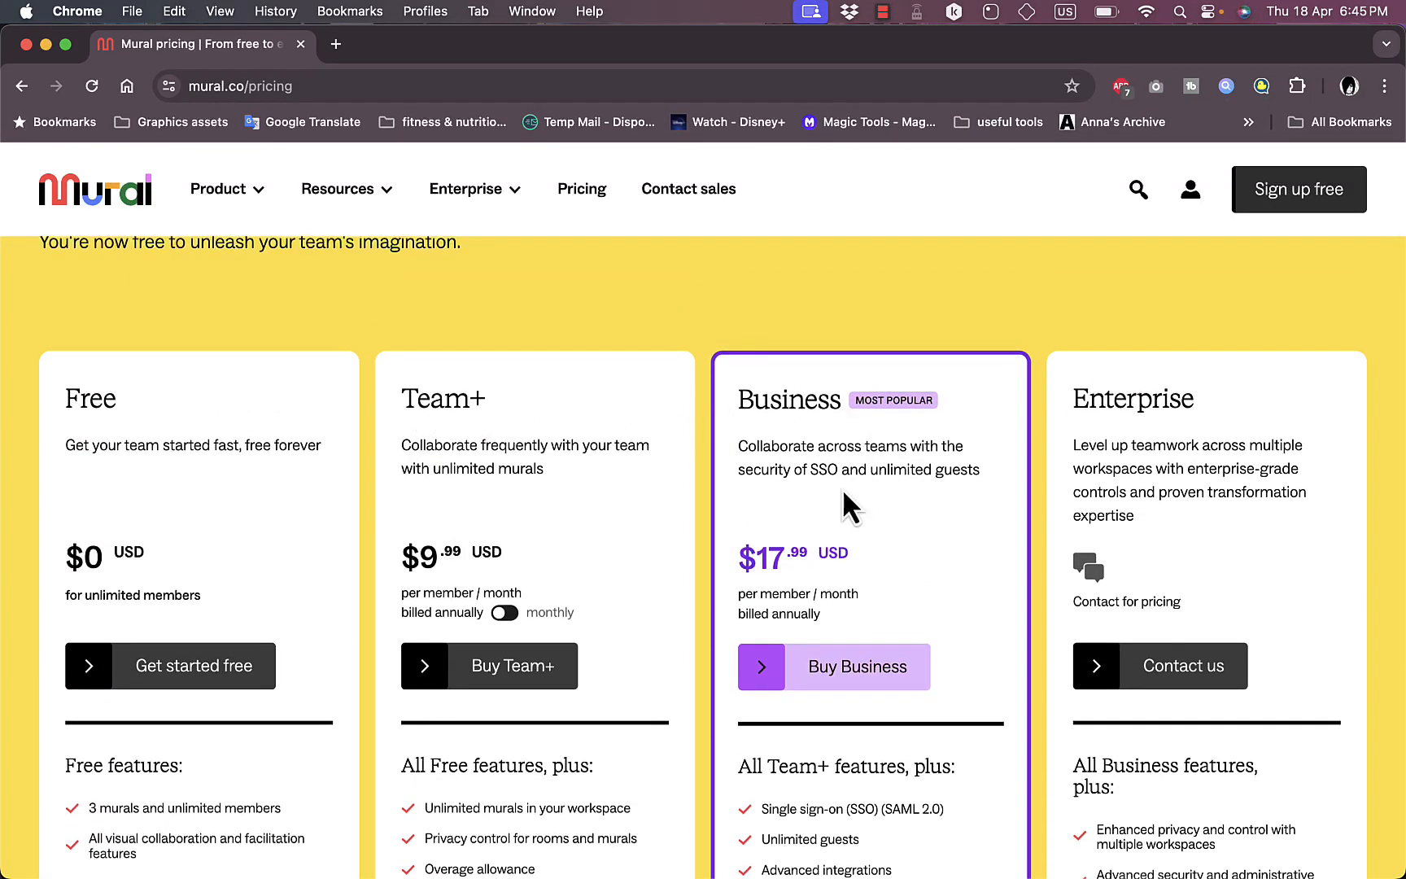
pyautogui.scroll(-6, 844, 493)
pyautogui.scroll(1, 842, 488)
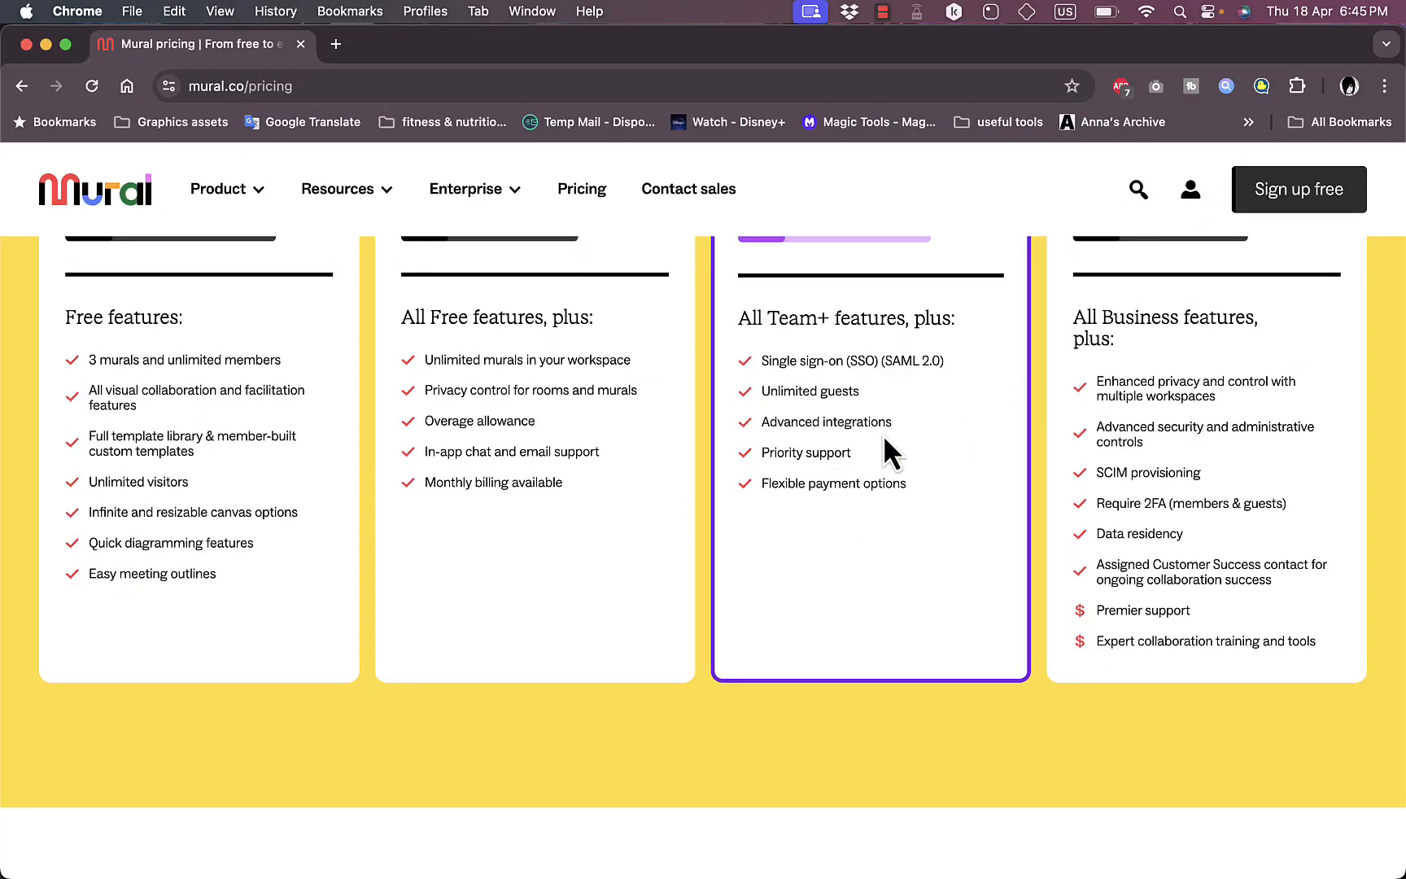
pyautogui.scroll(4, 884, 439)
pyautogui.scroll(3, 692, 462)
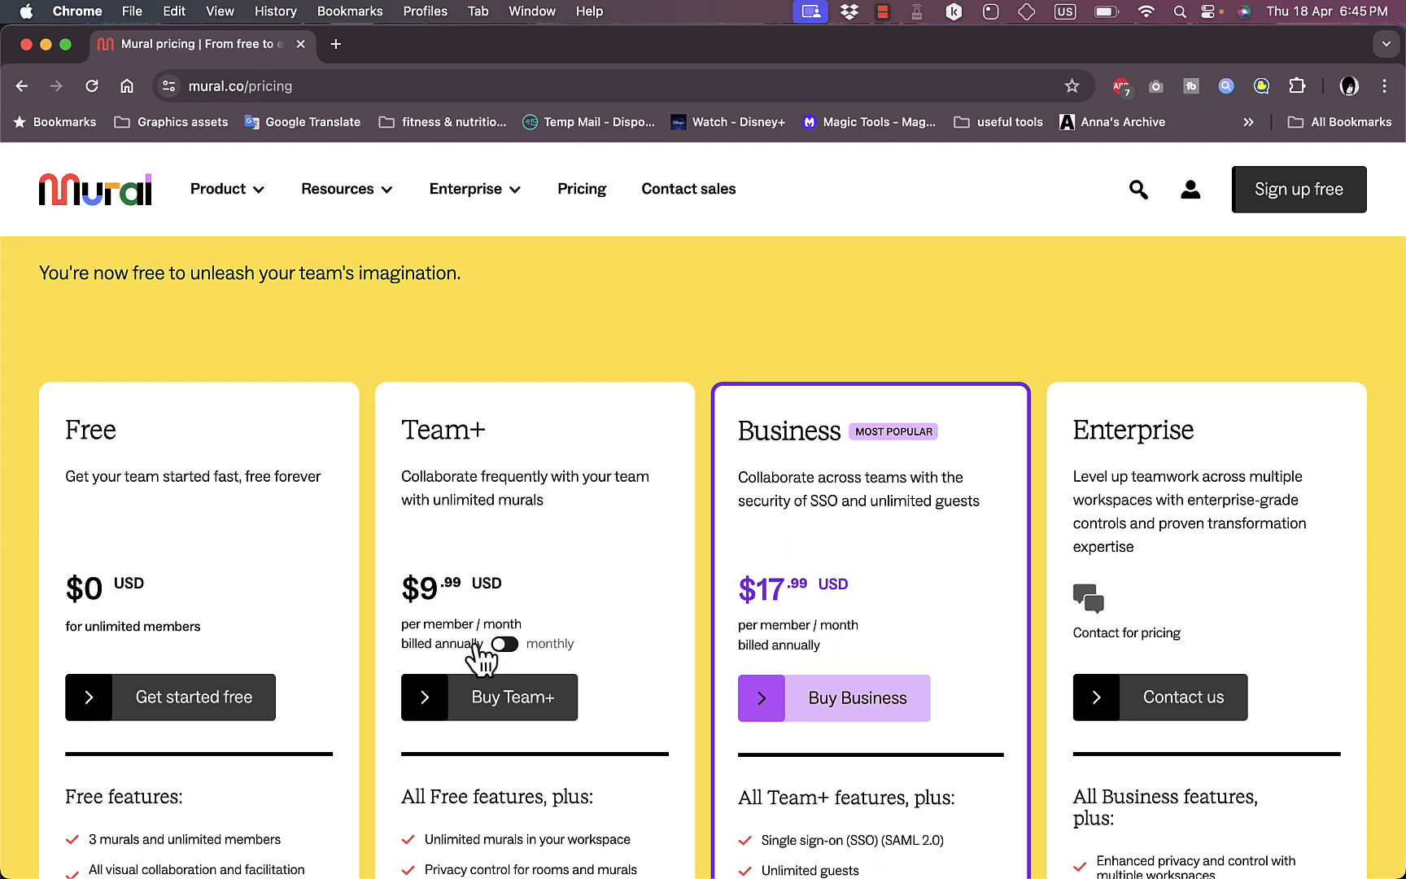
pyautogui.click(504, 646)
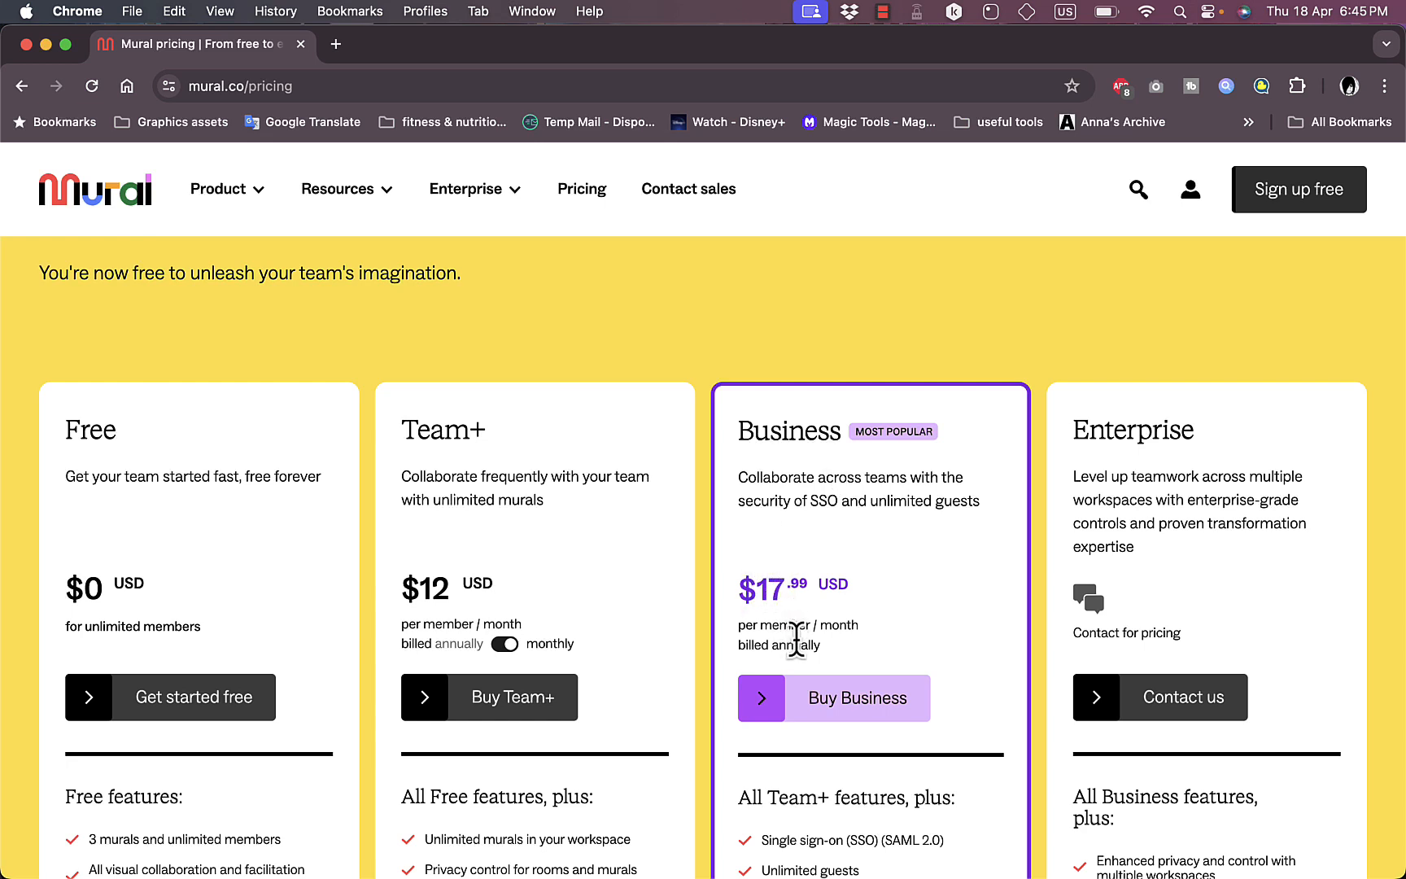
# Step: Sign up for free and create the account with a first name, last name and account password
pyautogui.click(1301, 204)
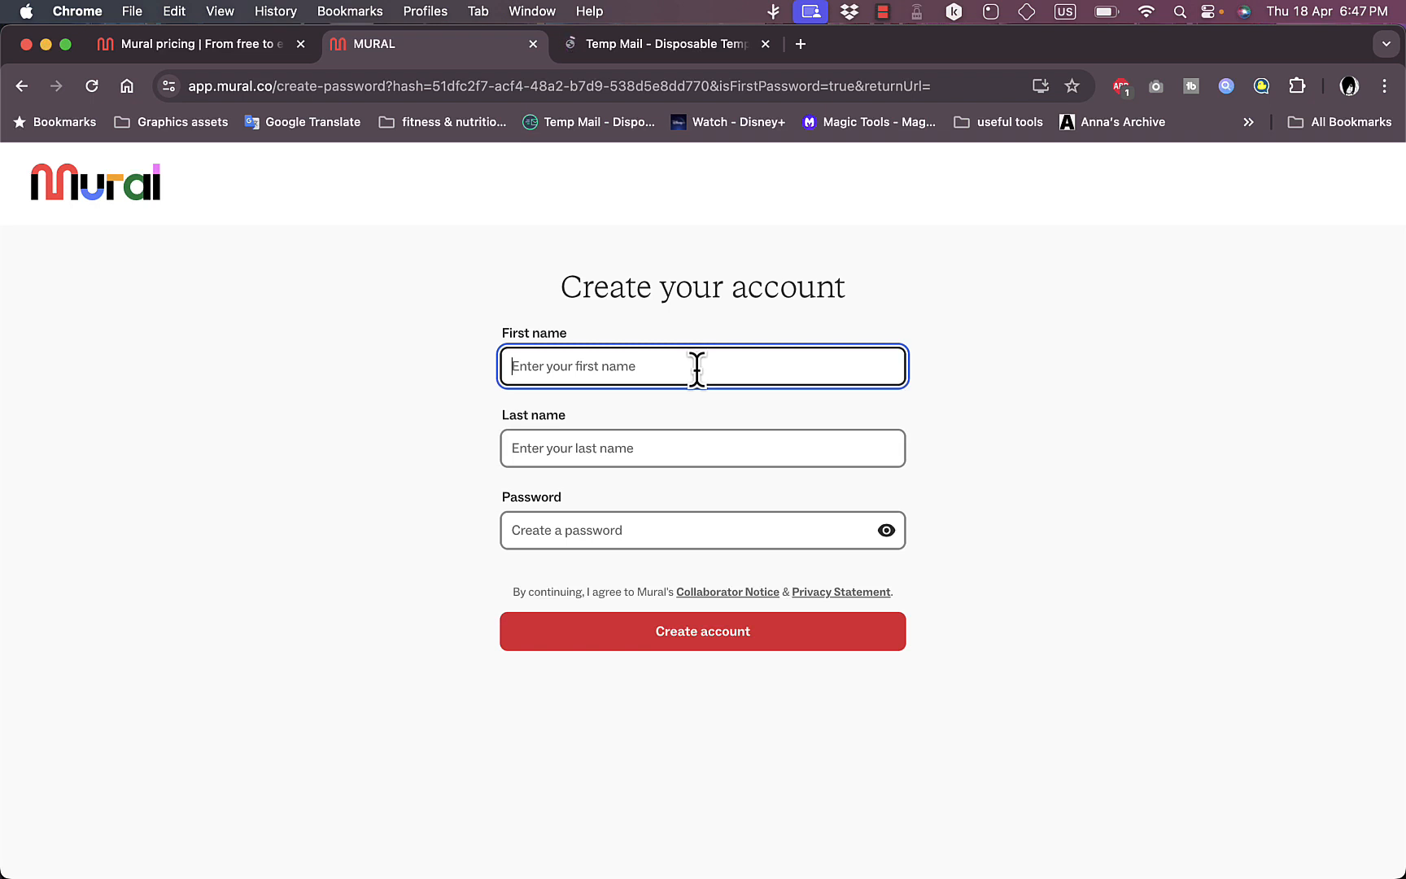
pyautogui.write('john')
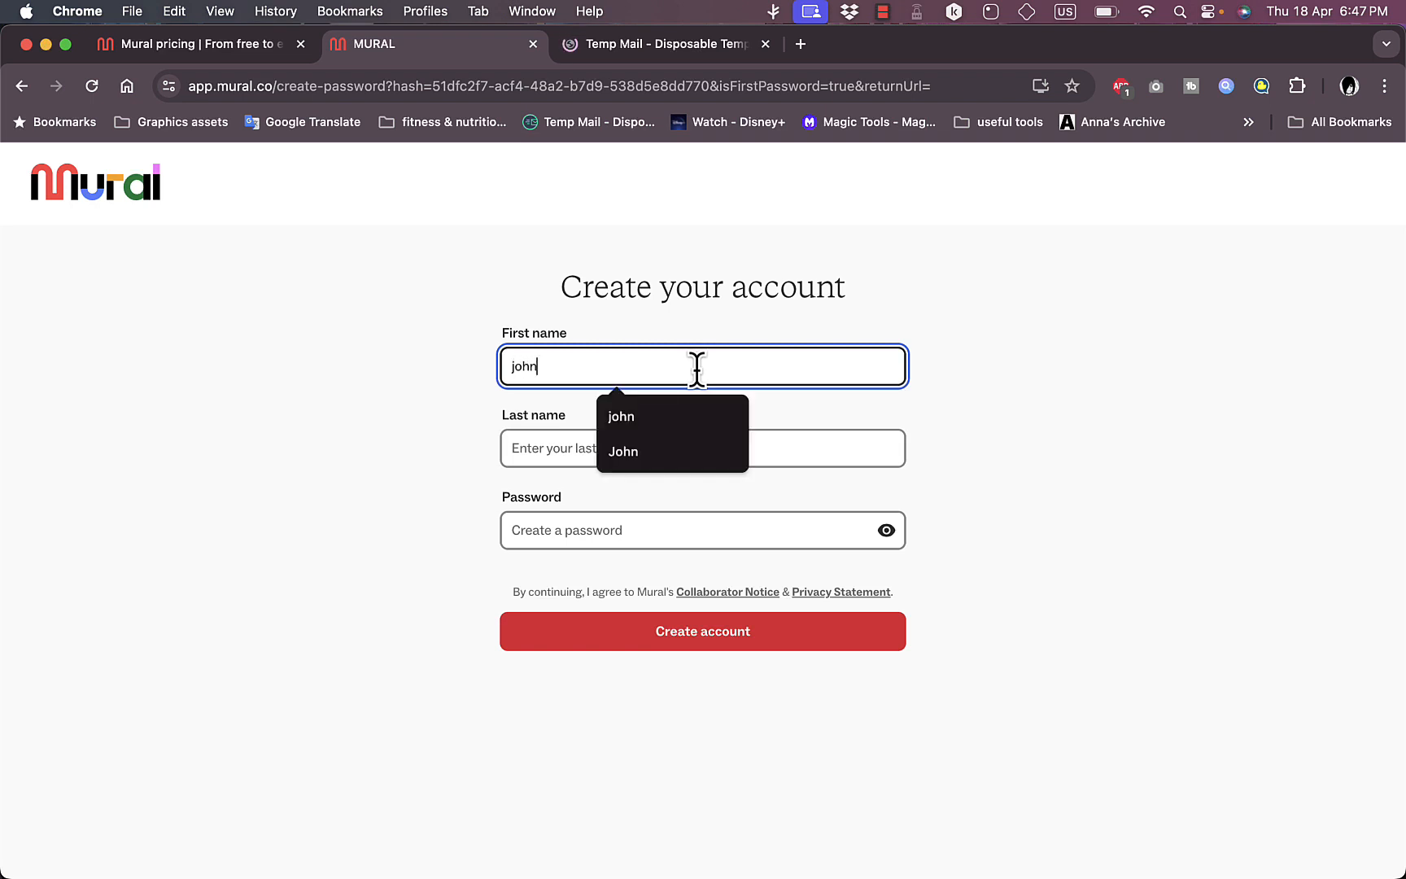
pyautogui.press('Tab')
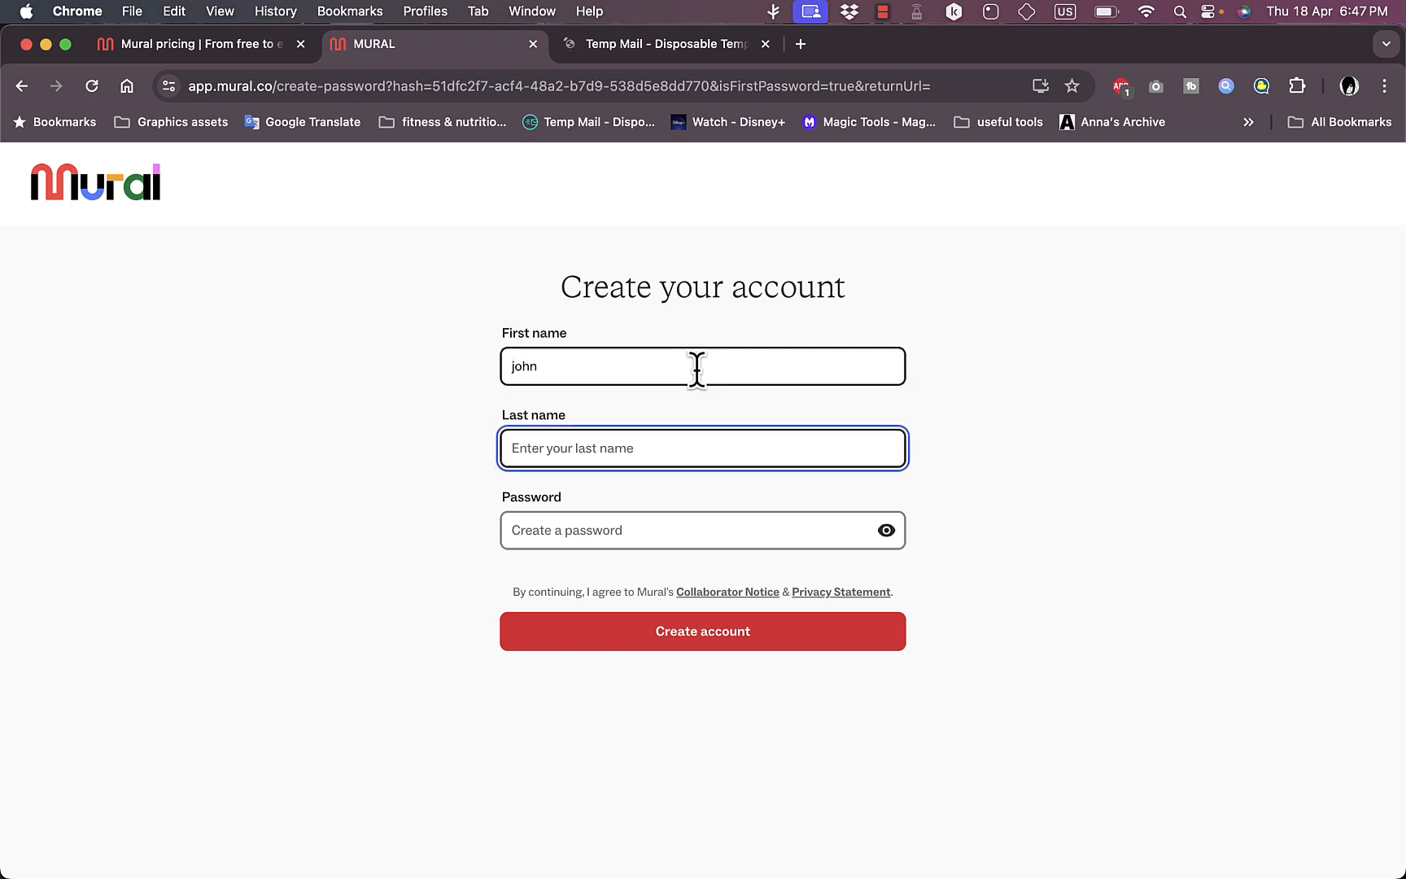
pyautogui.write('smith')
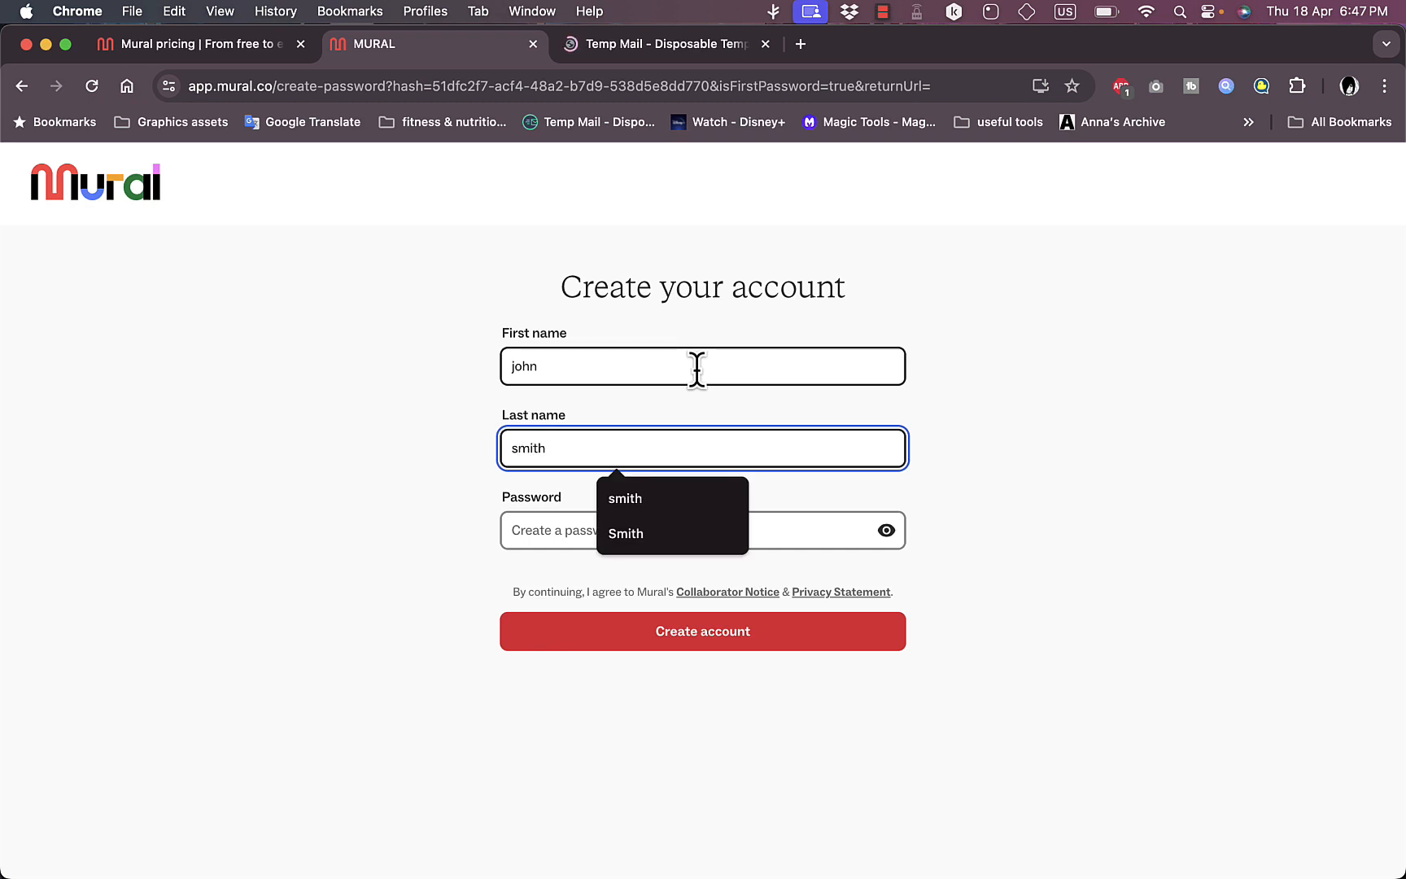
pyautogui.press('Tab')
pyautogui.write('jo')
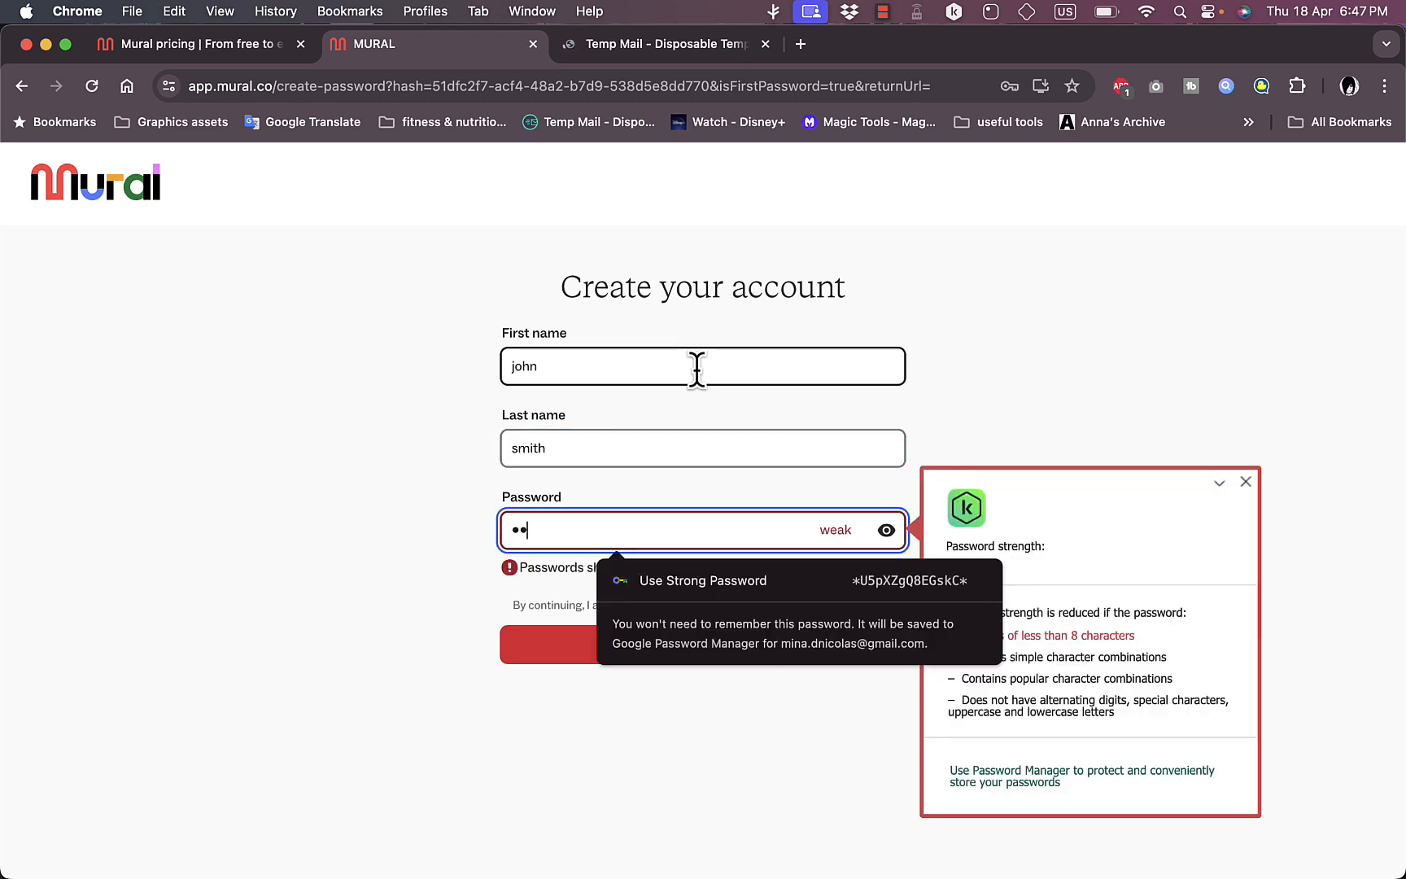
pyautogui.write('••••••••••••')
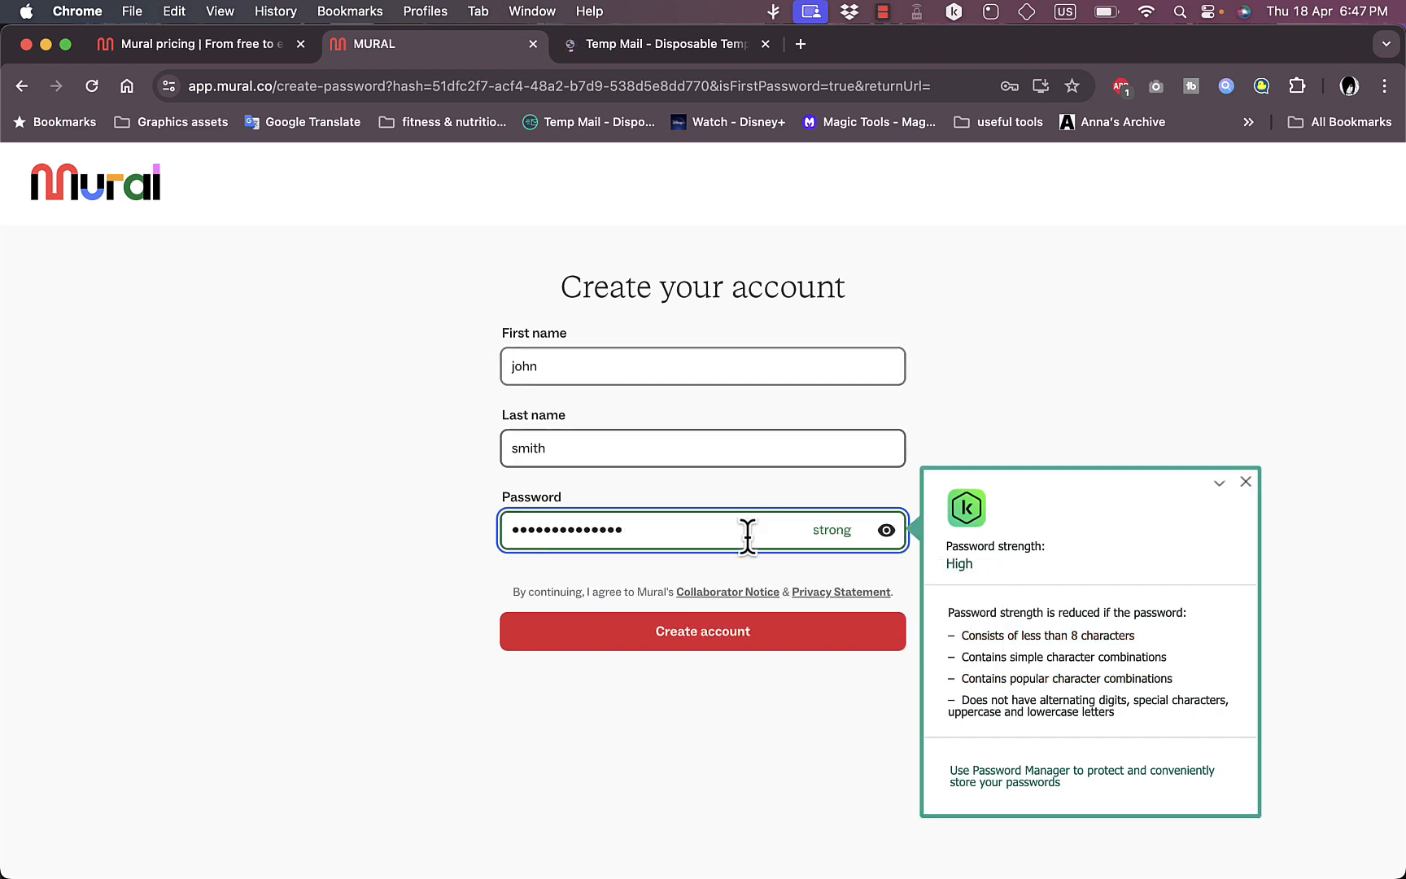
pyautogui.click(749, 623)
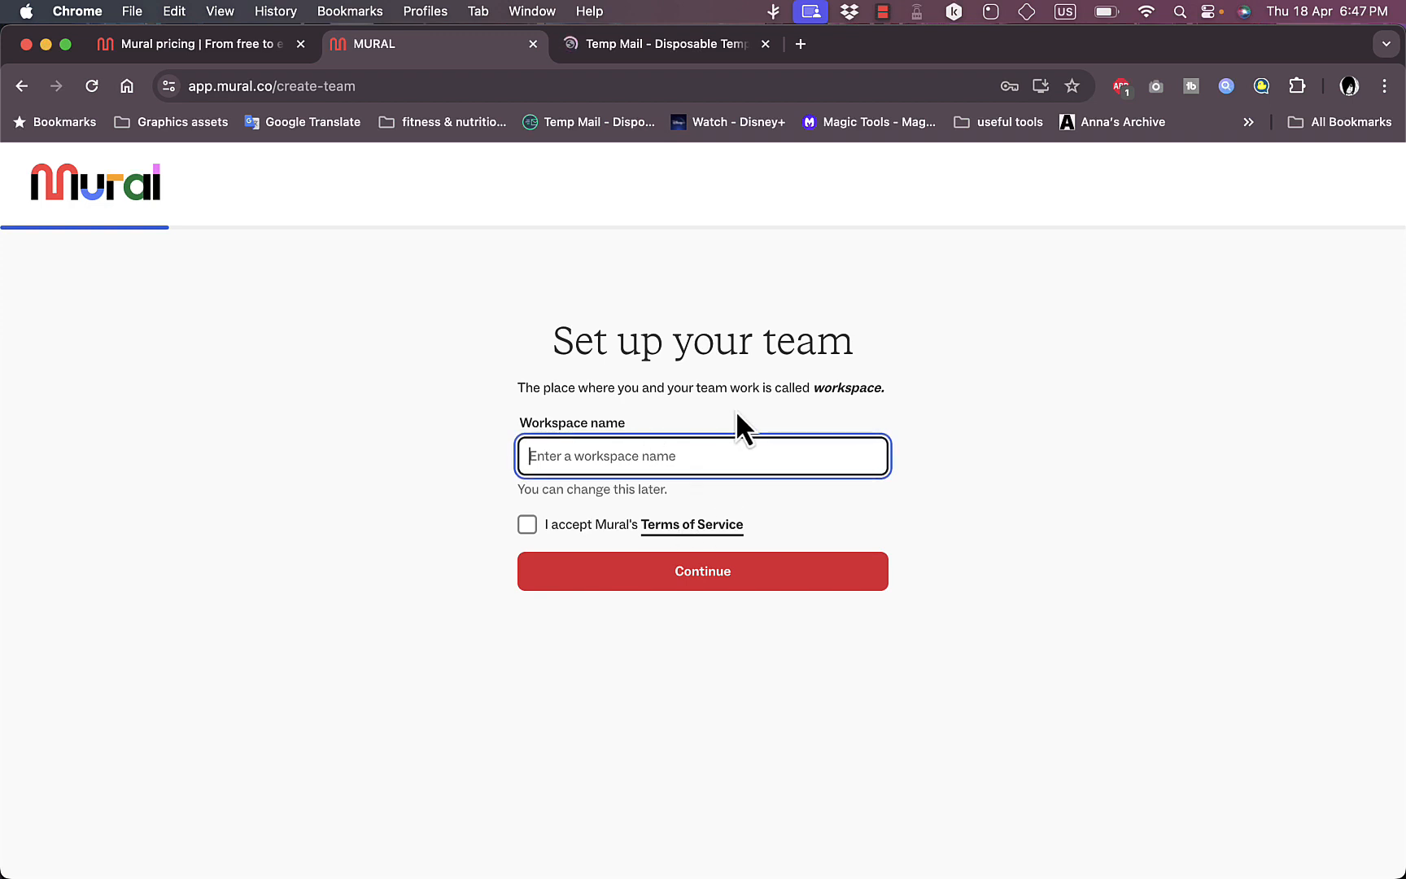
# Step: Name the workspace "test", accept Mural's Terms of Service and continue the team setup
pyautogui.click(528, 525)
pyautogui.click(599, 468)
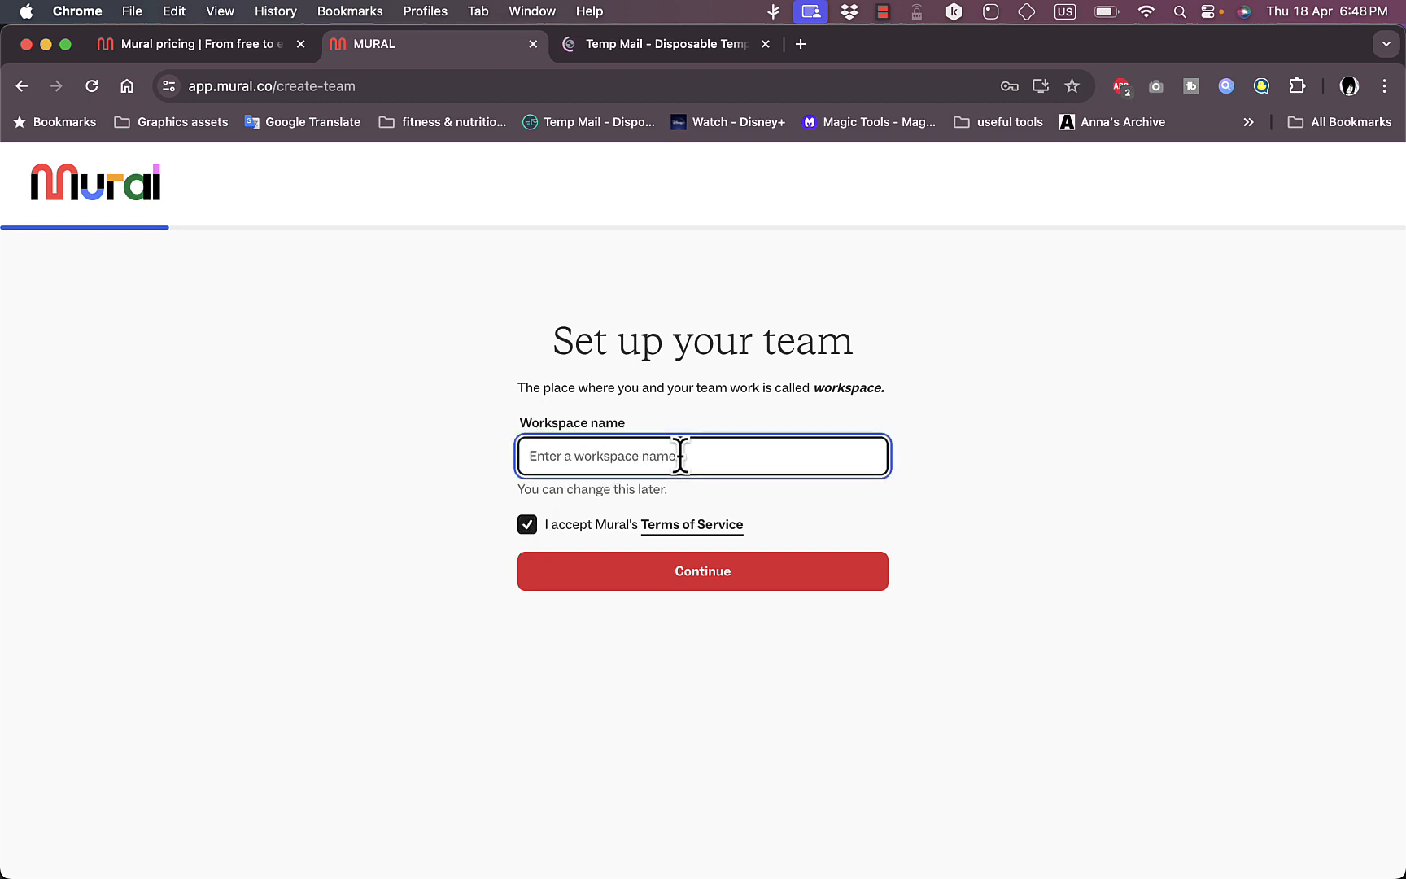
pyautogui.write('test')
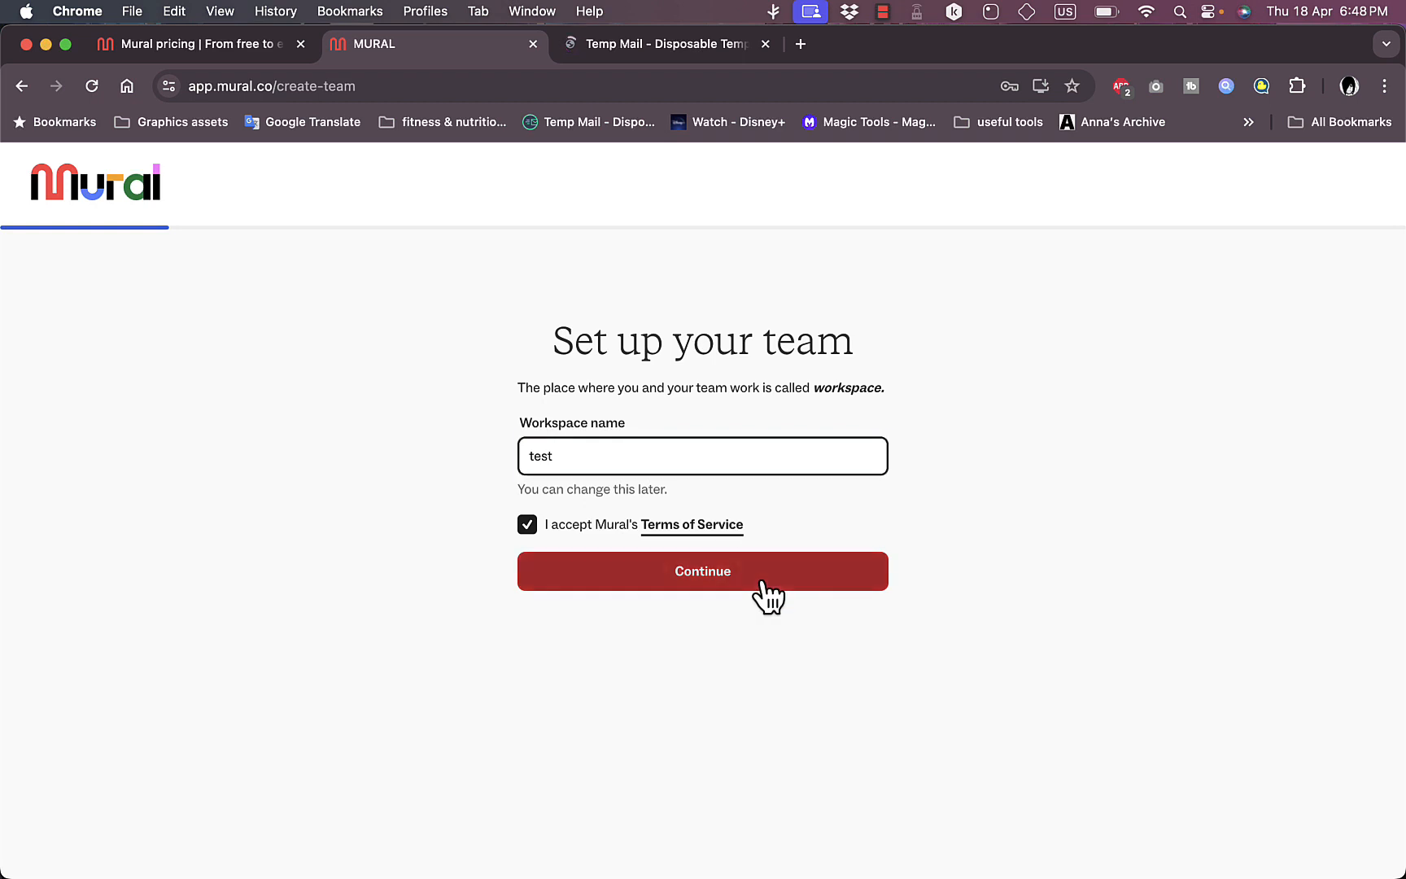
pyautogui.click(760, 580)
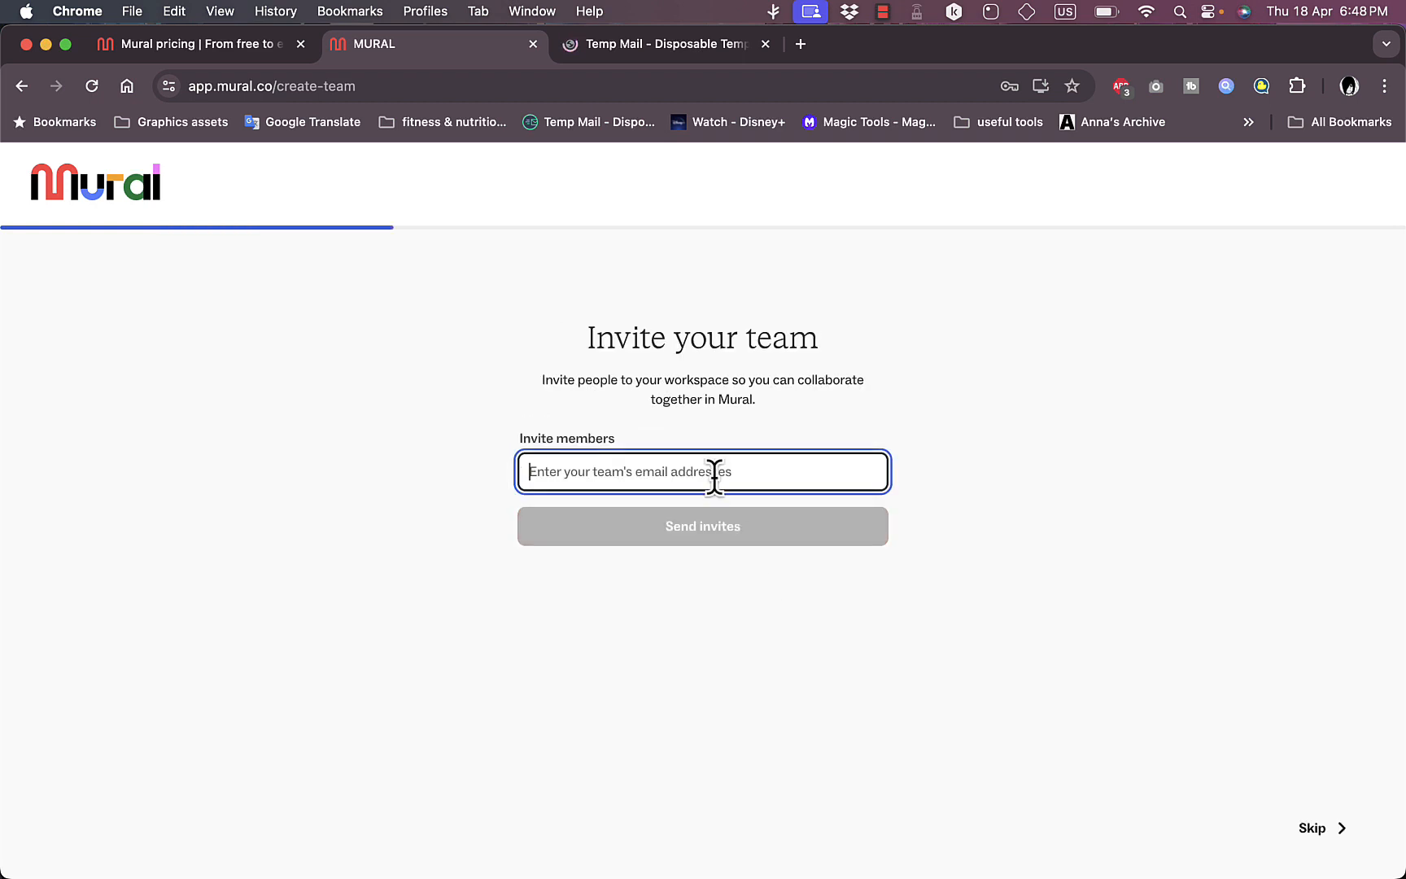
# Step: Skip inviting team members and the question about what Mural will be used for
pyautogui.click(1323, 836)
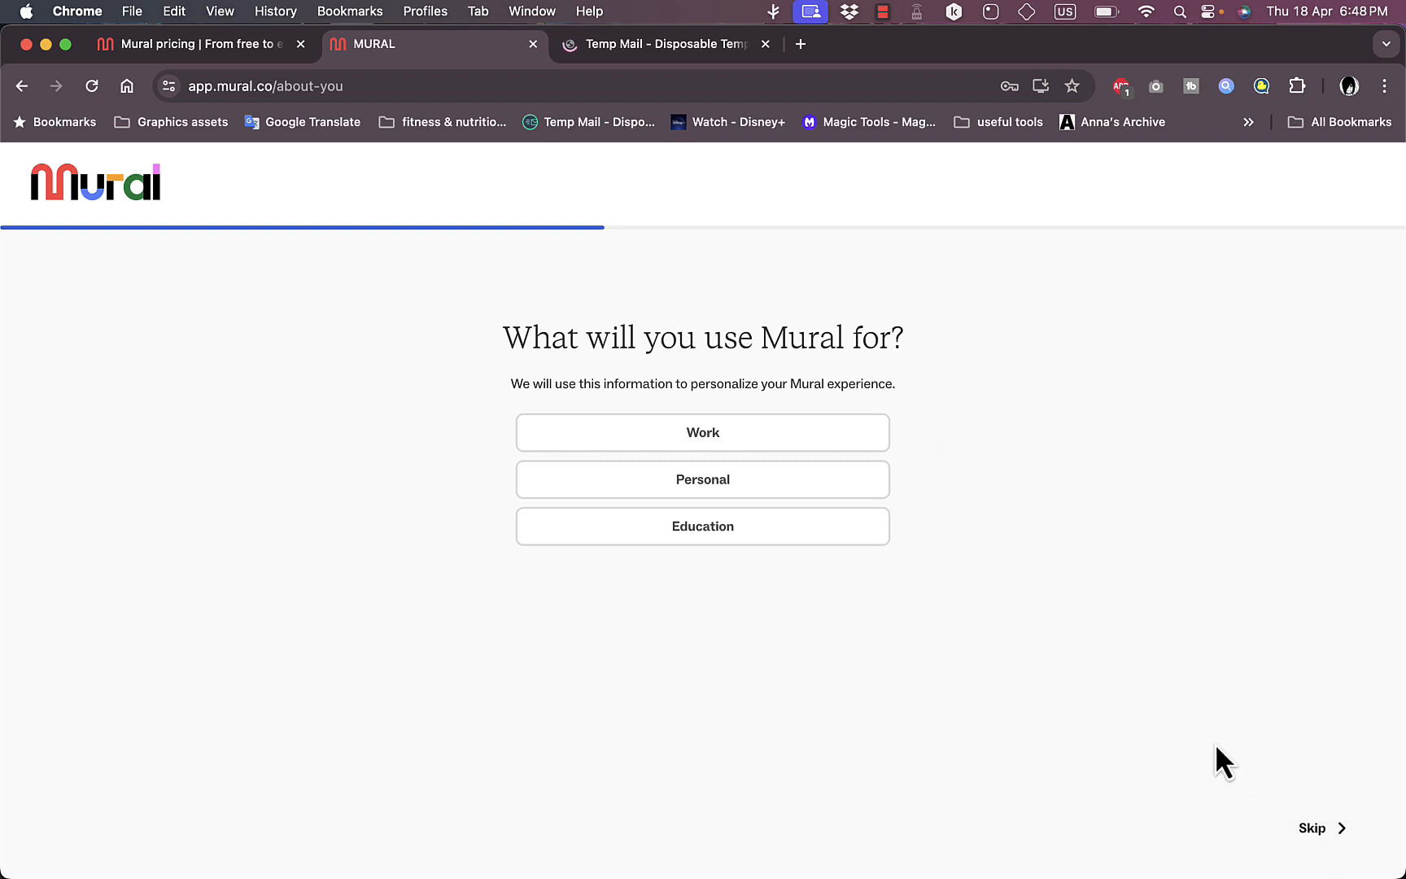
pyautogui.click(1341, 845)
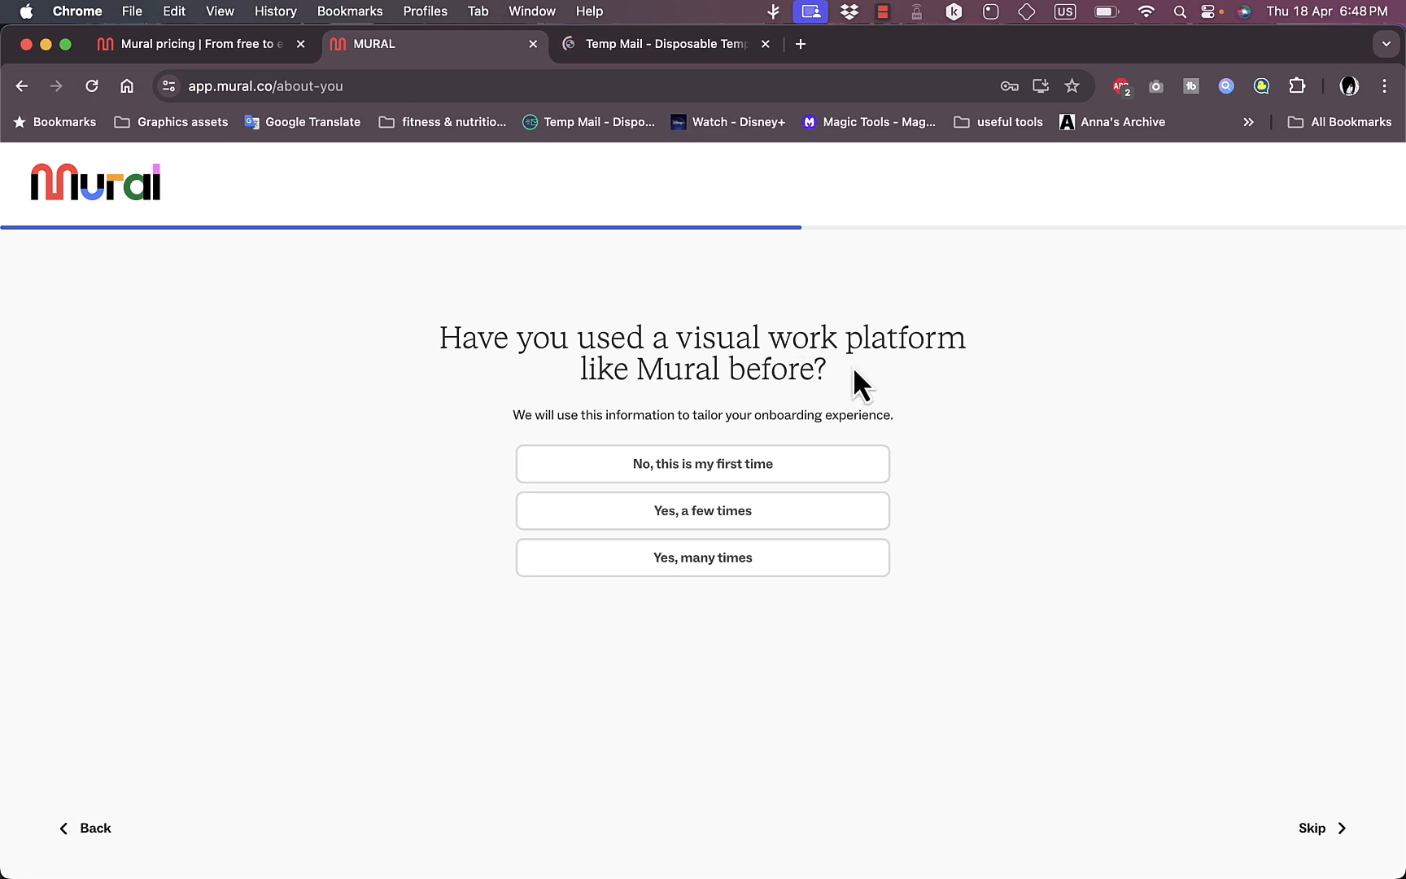
# Step: Answer the onboarding questions with "No, this is my first time", Education as the kind of work, and Individual Contributor as the role
pyautogui.click(770, 469)
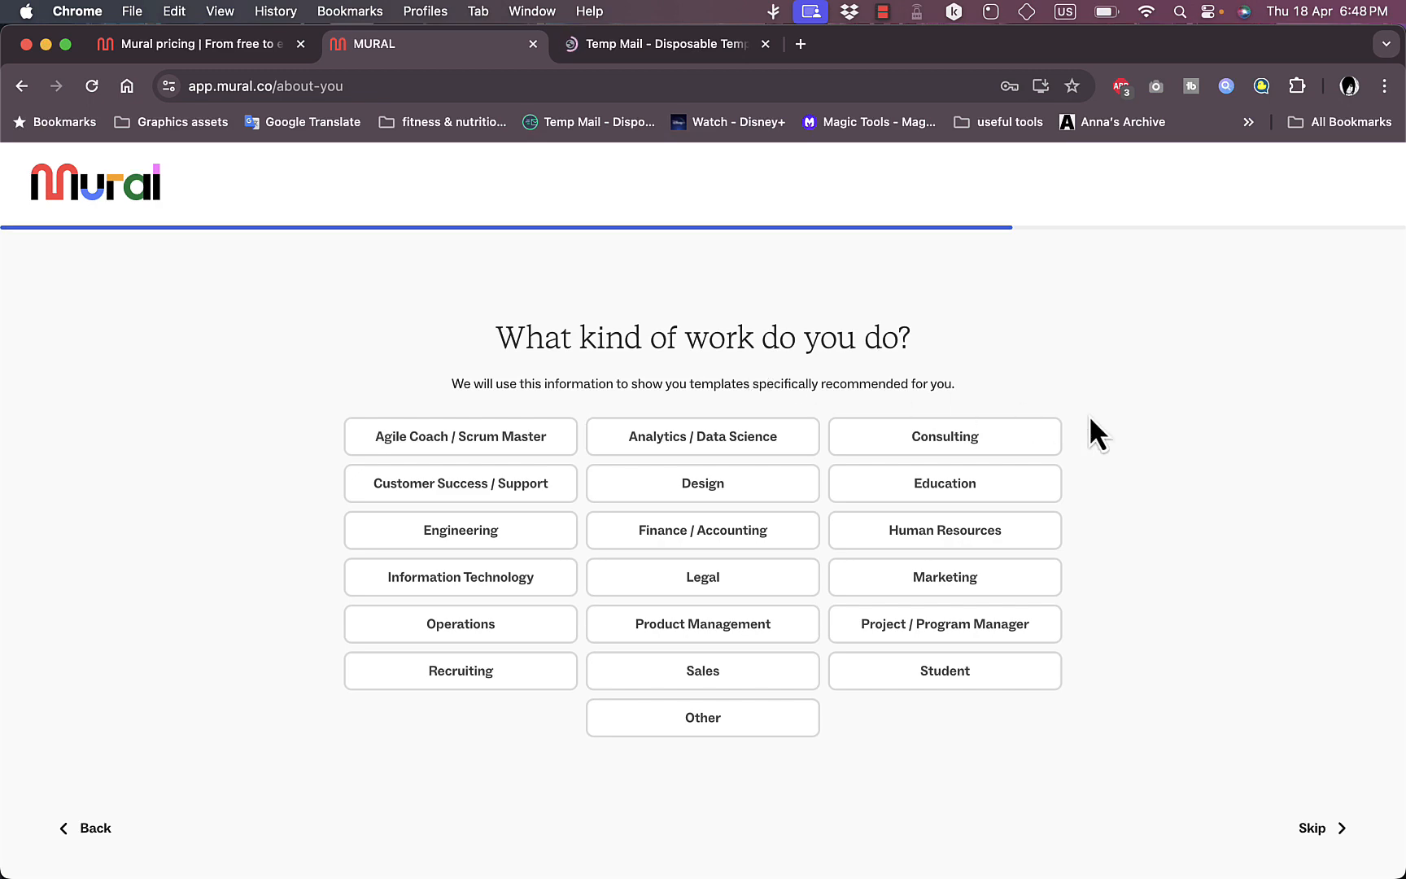
pyautogui.click(932, 494)
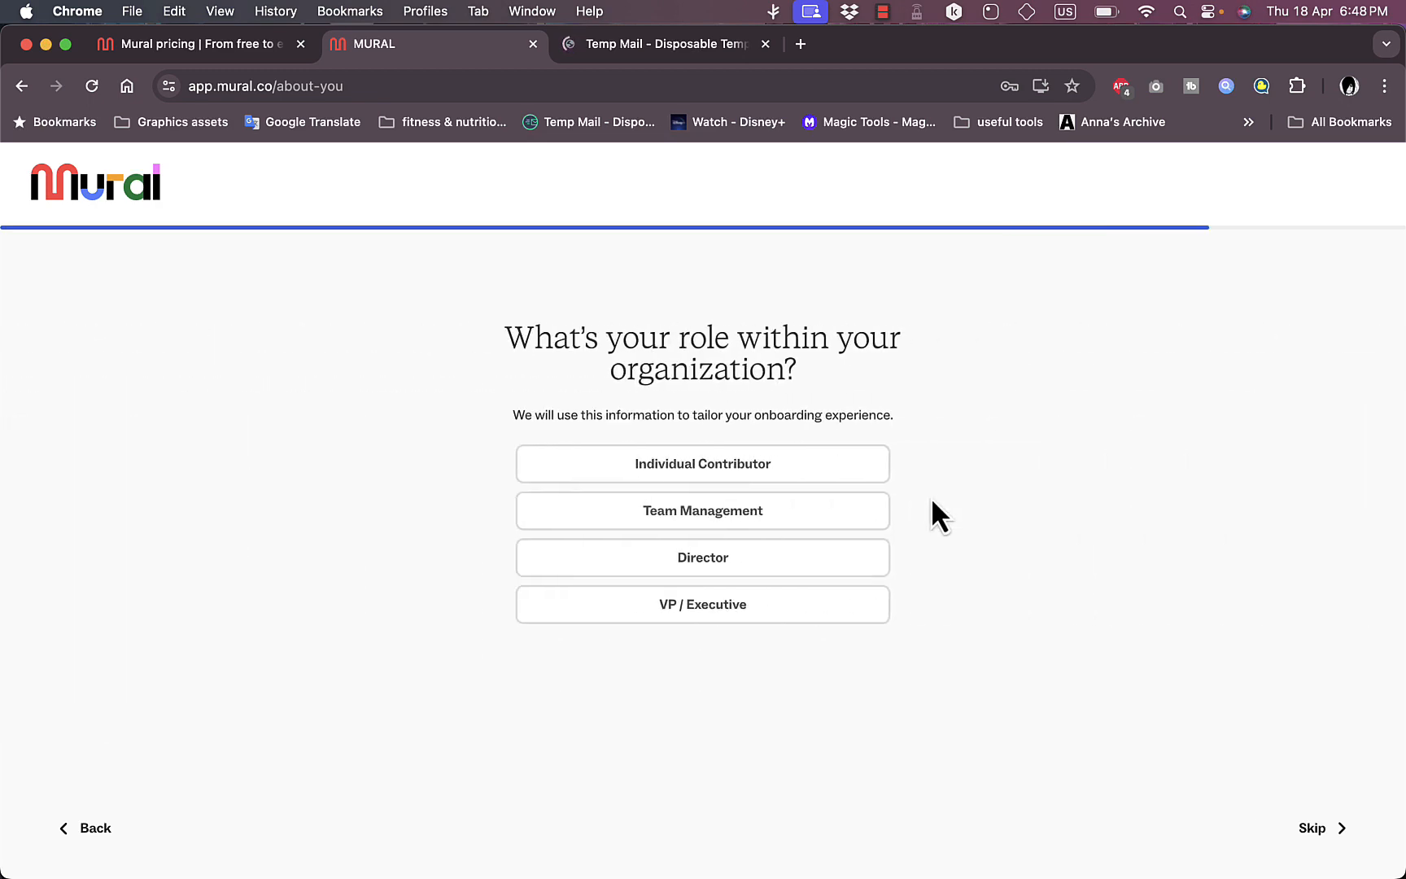
pyautogui.click(741, 471)
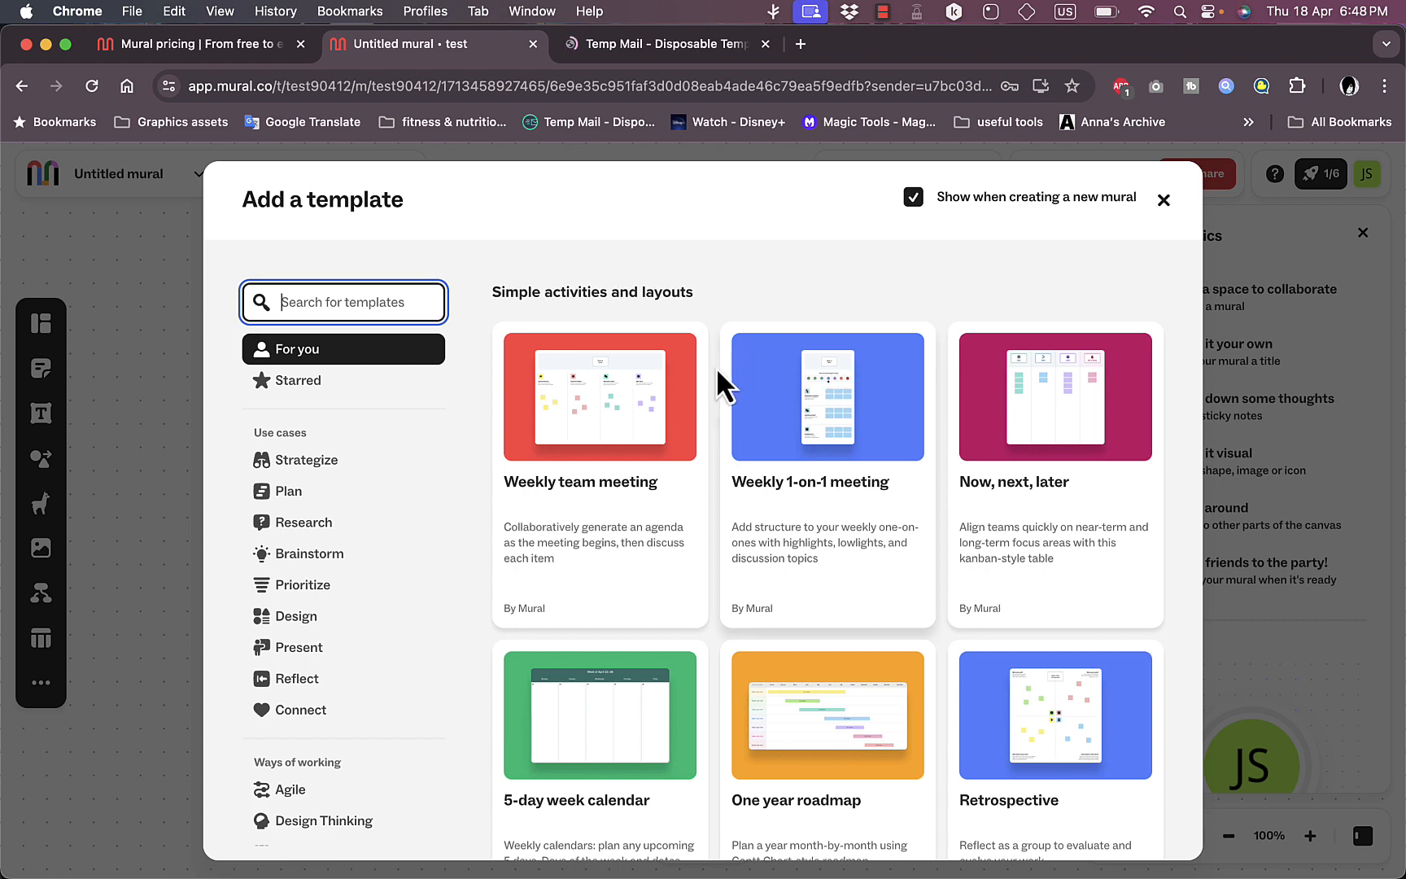
# Step: Browse the recommended templates, preview "One year roadmap" and add it to the mural
pyautogui.scroll(-1, 714, 484)
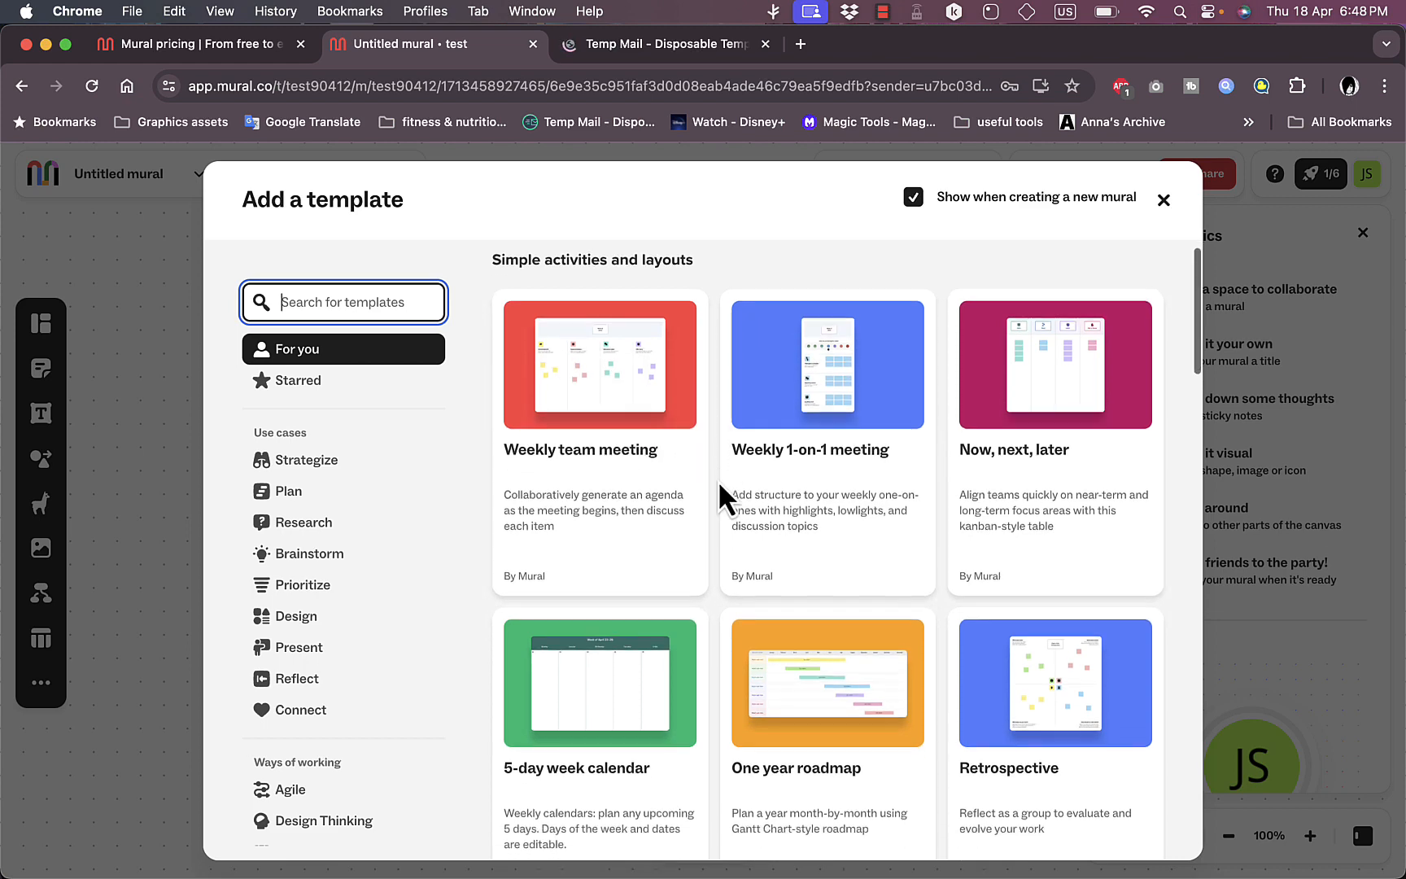
pyautogui.scroll(-5, 718, 480)
pyautogui.scroll(1, 718, 480)
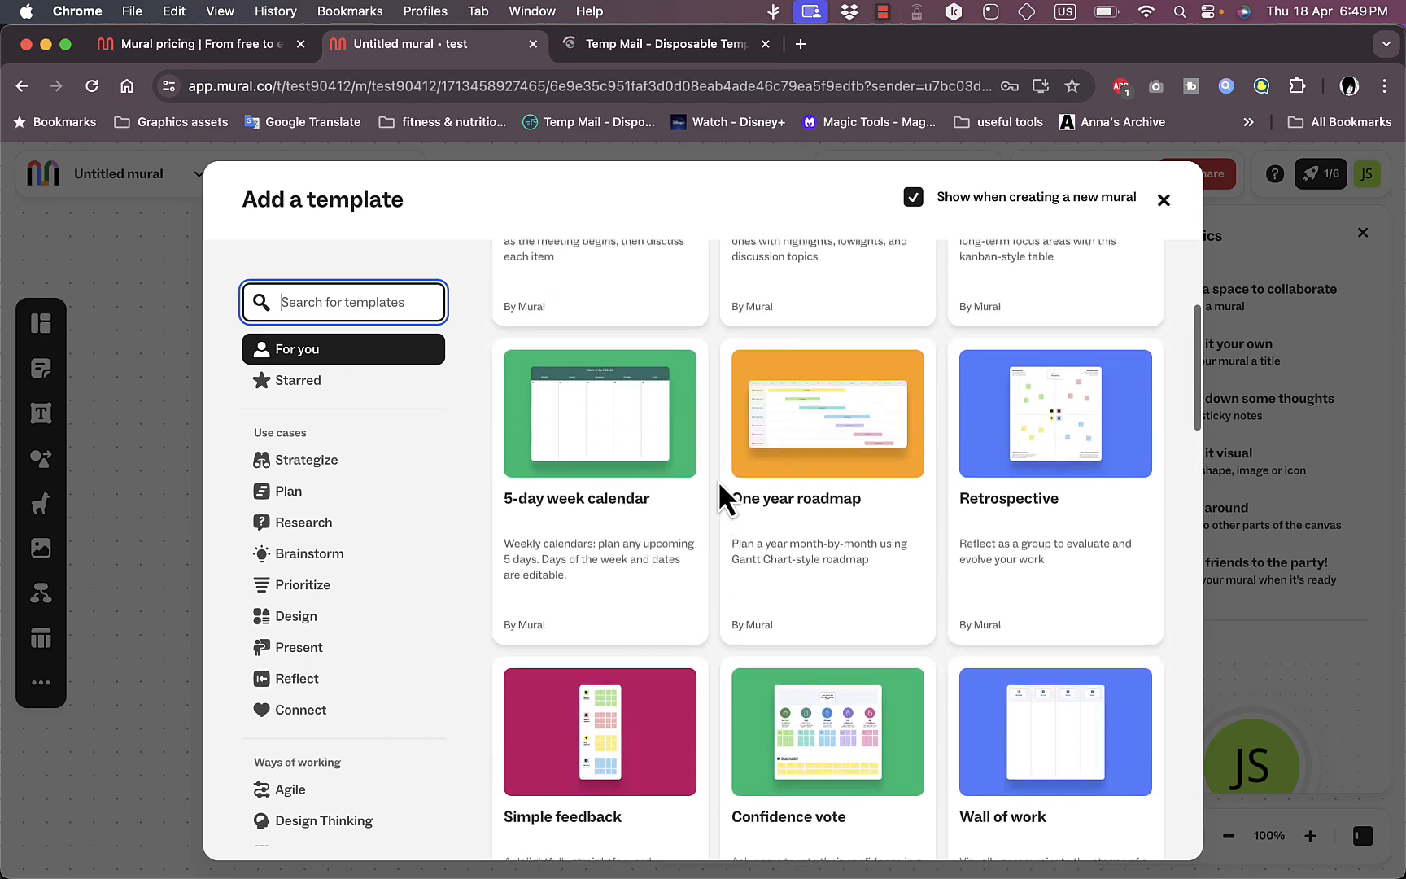
pyautogui.scroll(1, 718, 480)
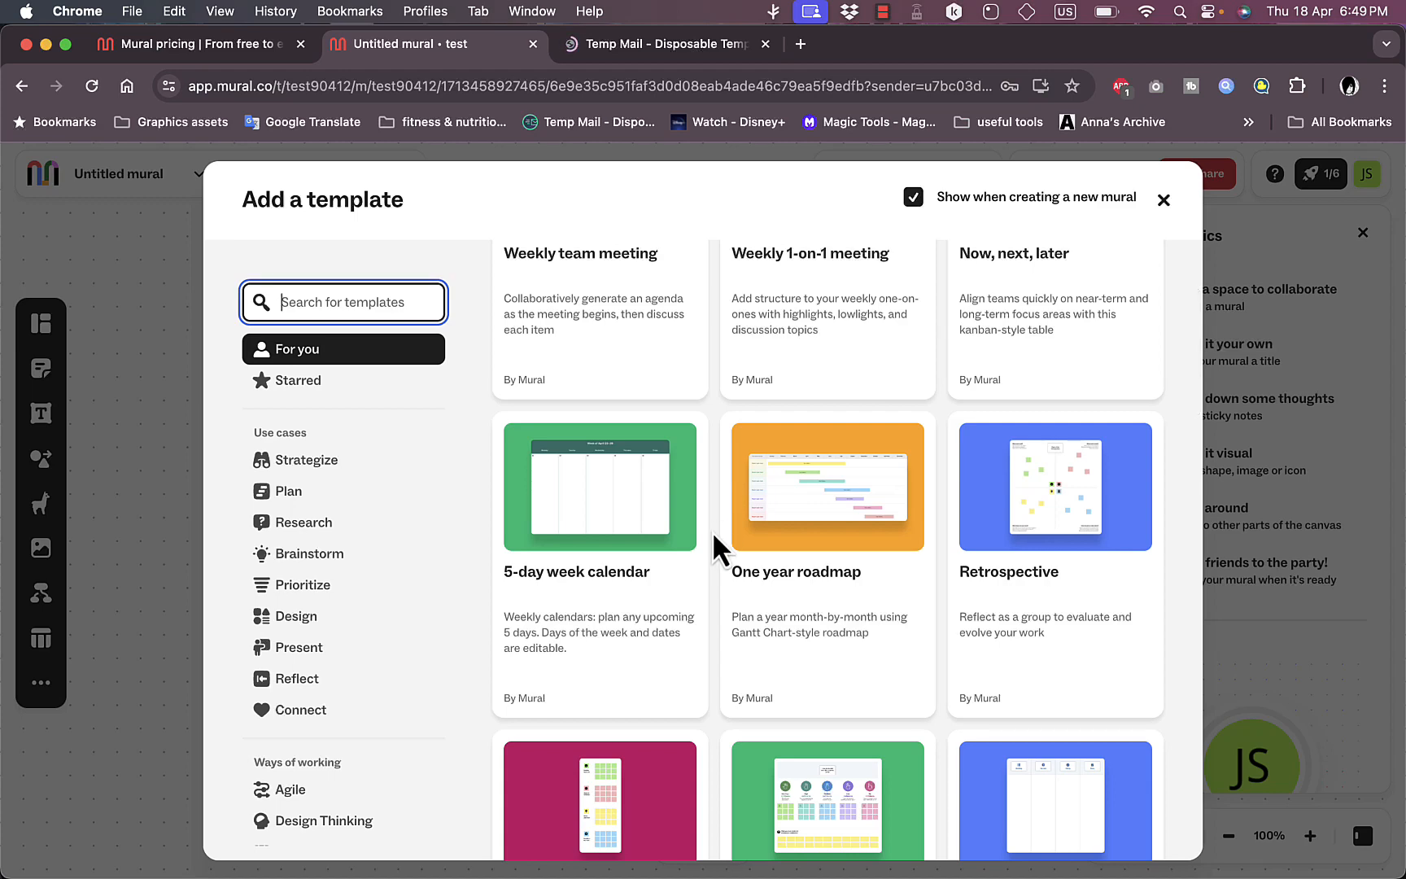
pyautogui.scroll(-3, 712, 530)
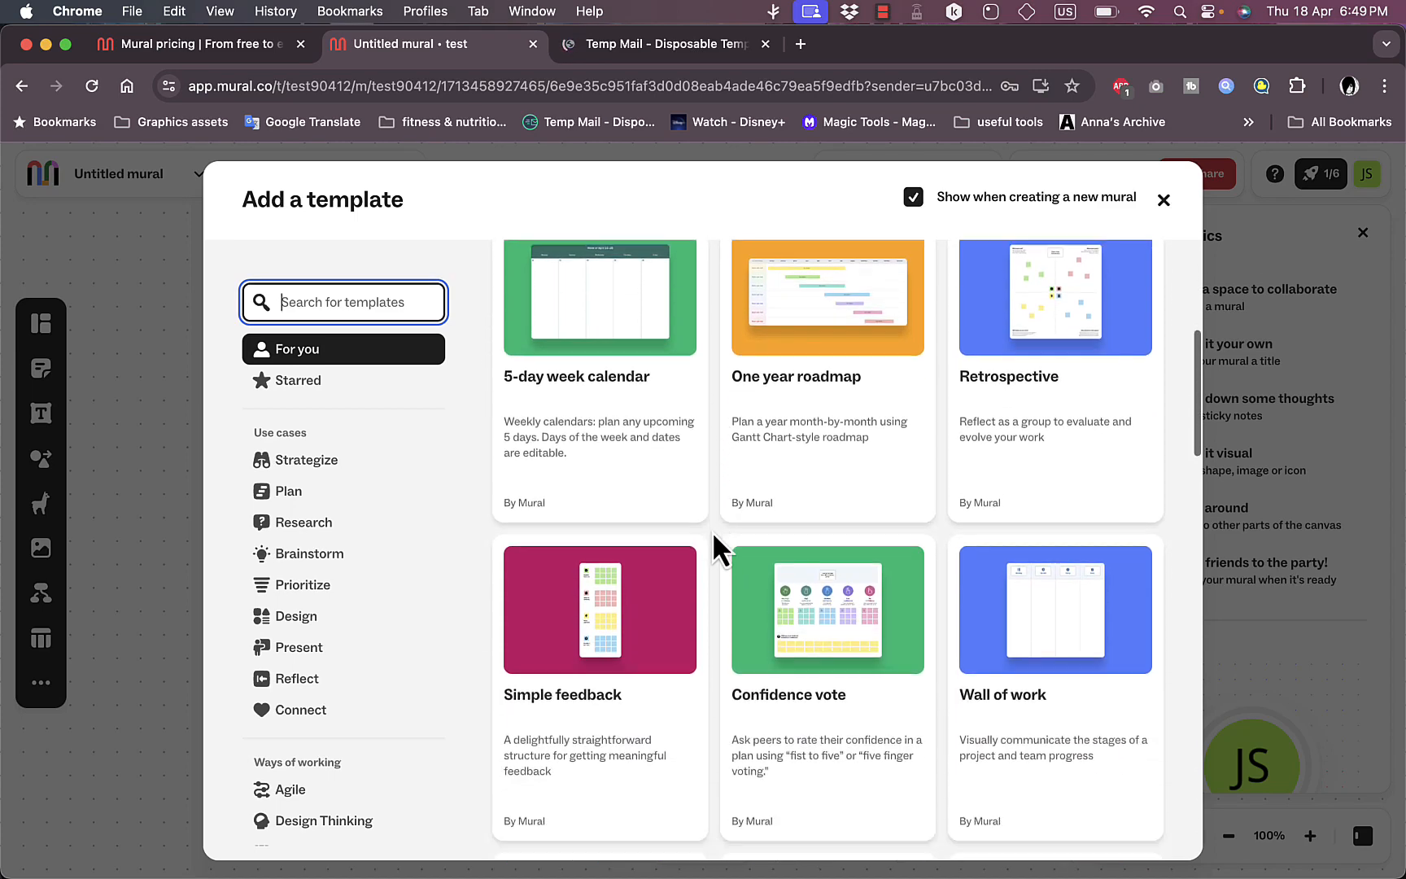
pyautogui.scroll(3, 714, 542)
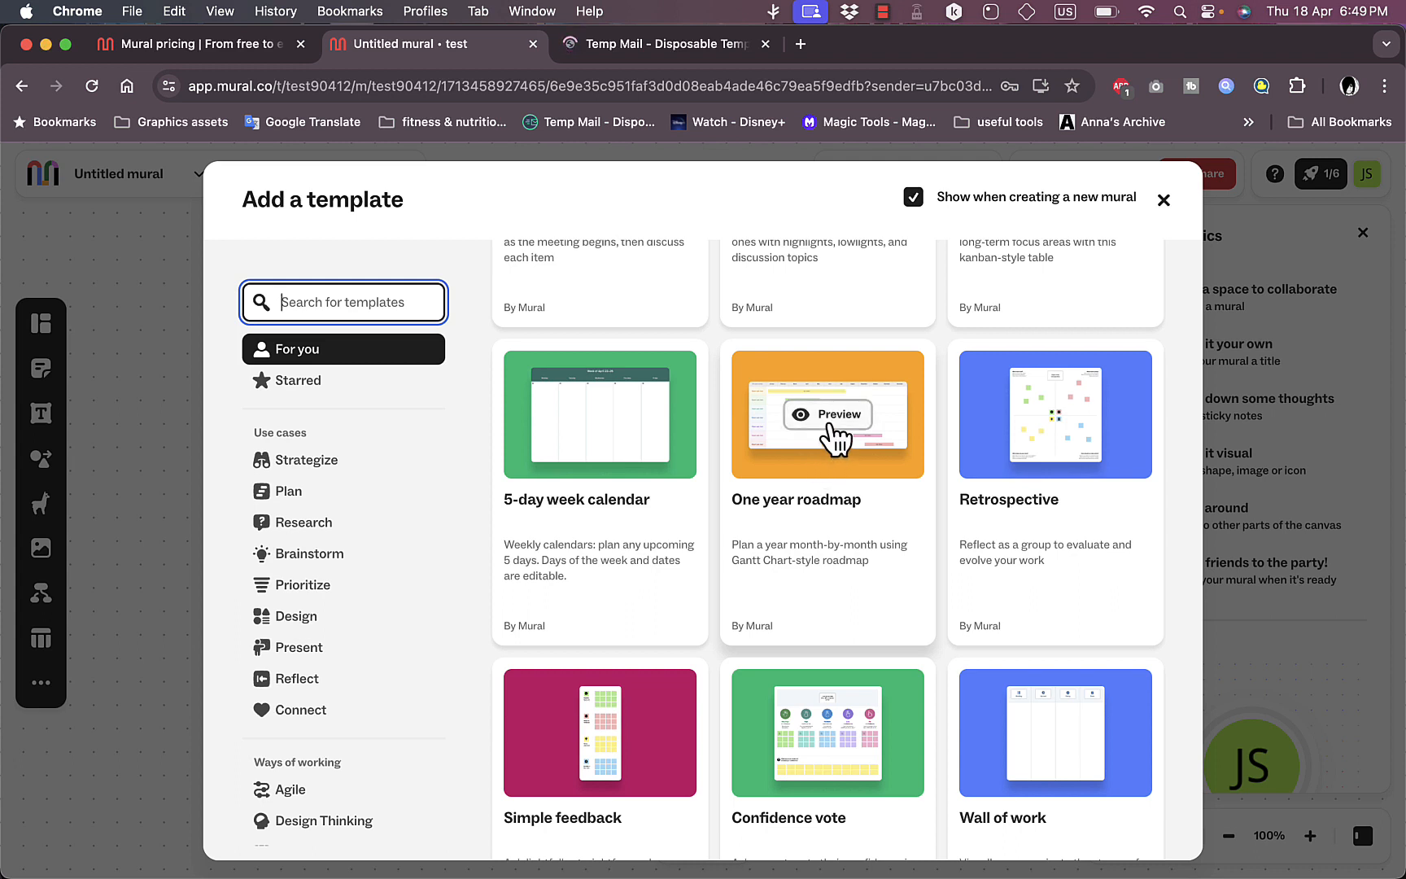
pyautogui.click(832, 417)
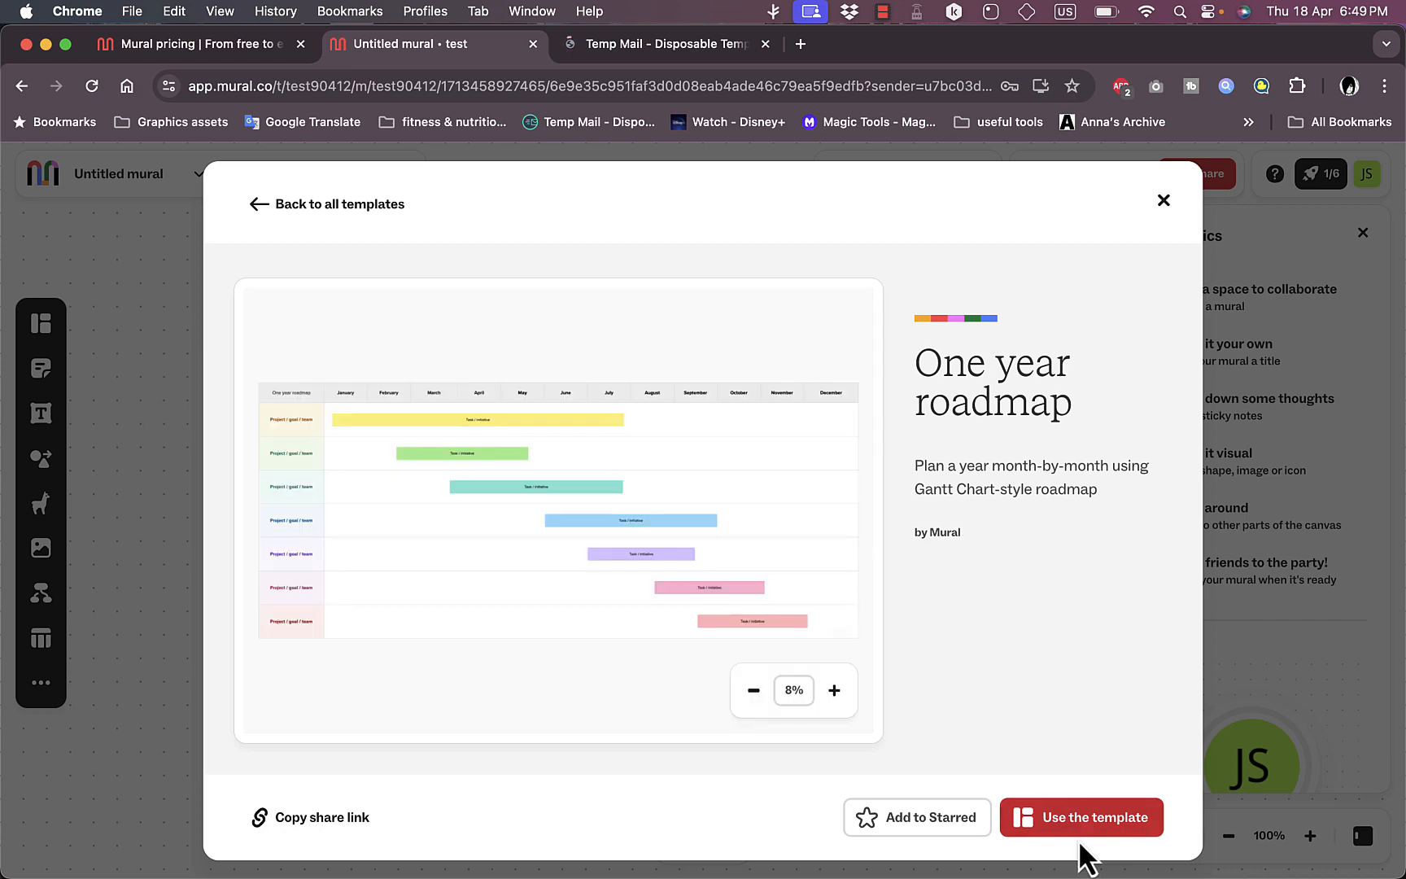
pyautogui.click(1083, 832)
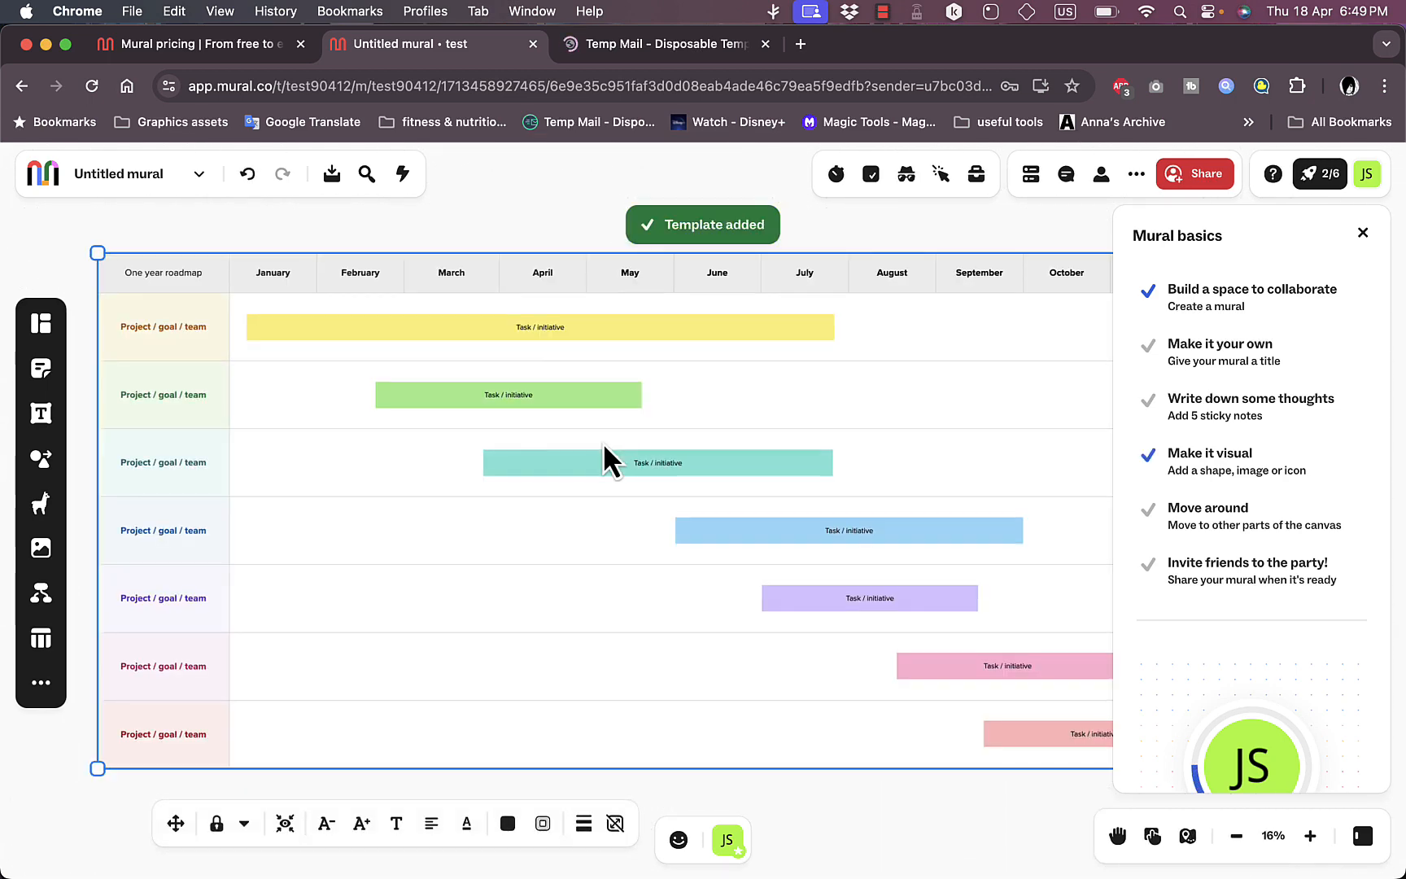
# Step: Examine the roadmap template on the canvas at several zoom levels, covering its month columns, project rows and task bars
pyautogui.scroll(-5, 603, 442)
pyautogui.scroll(5, 603, 458)
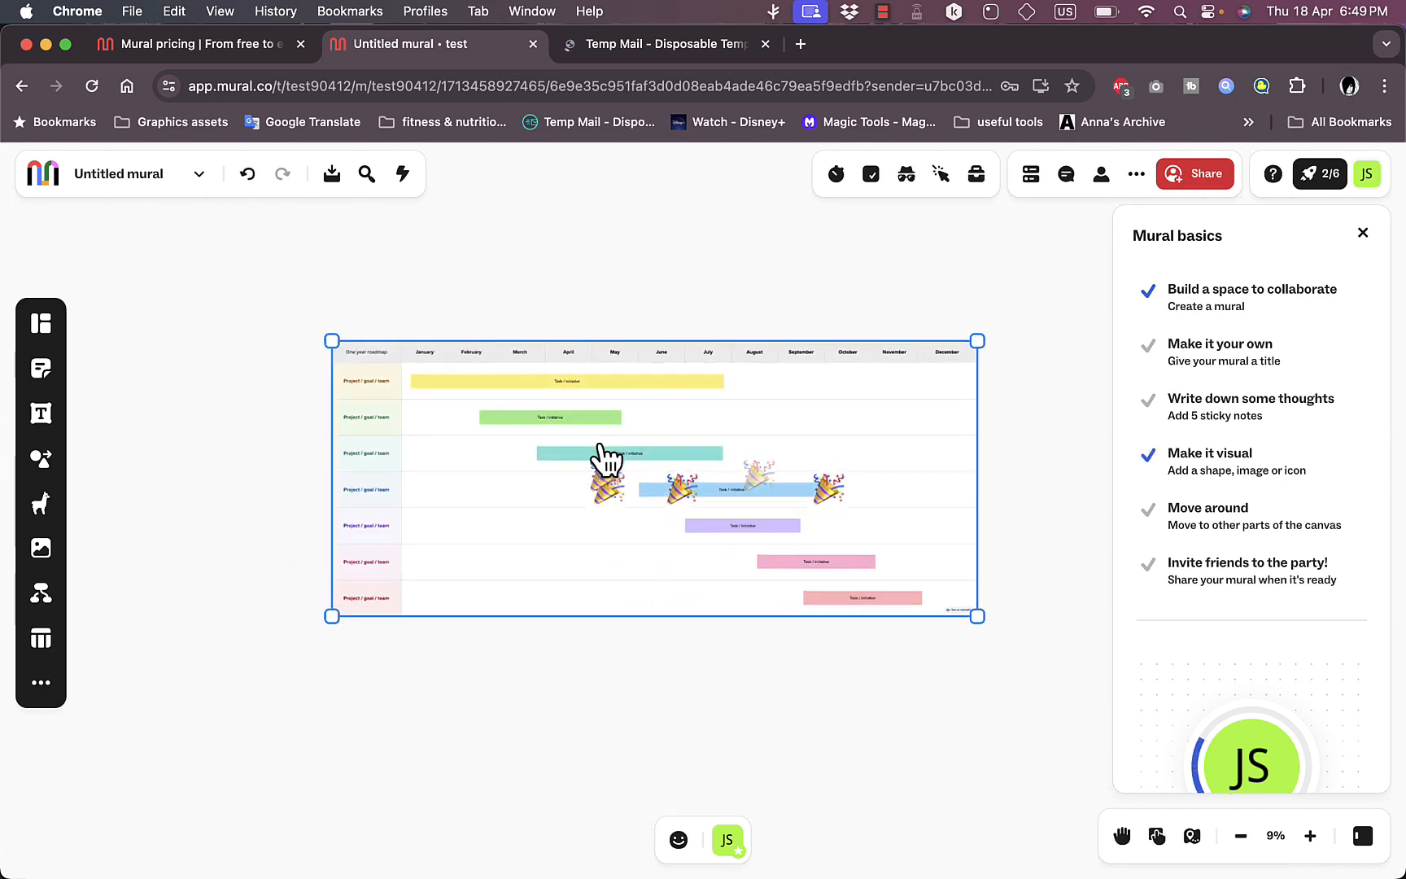
pyautogui.scroll(-3, 600, 451)
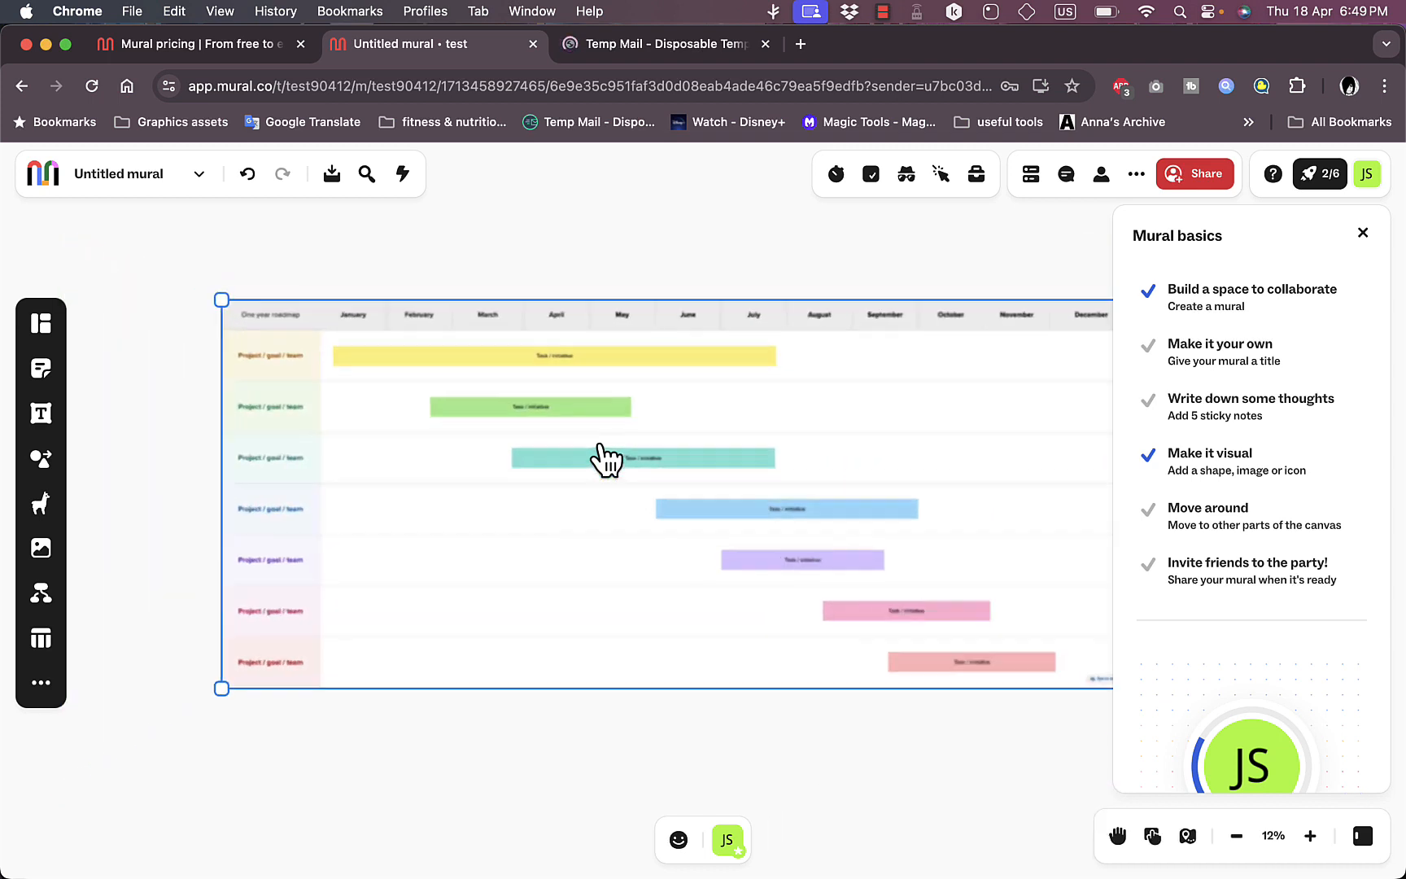
pyautogui.scroll(3, 601, 452)
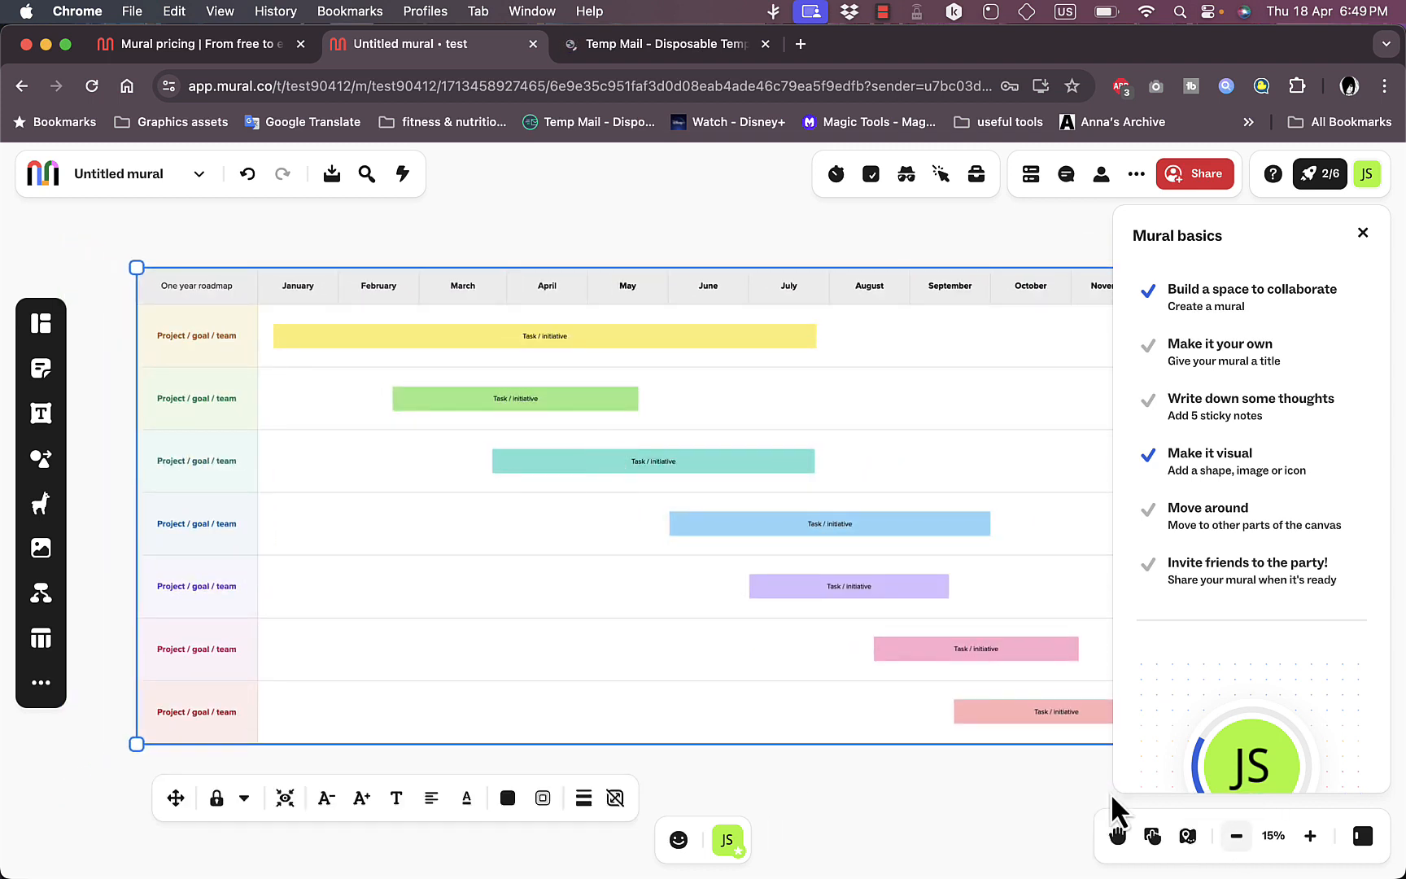
pyautogui.click(1237, 836)
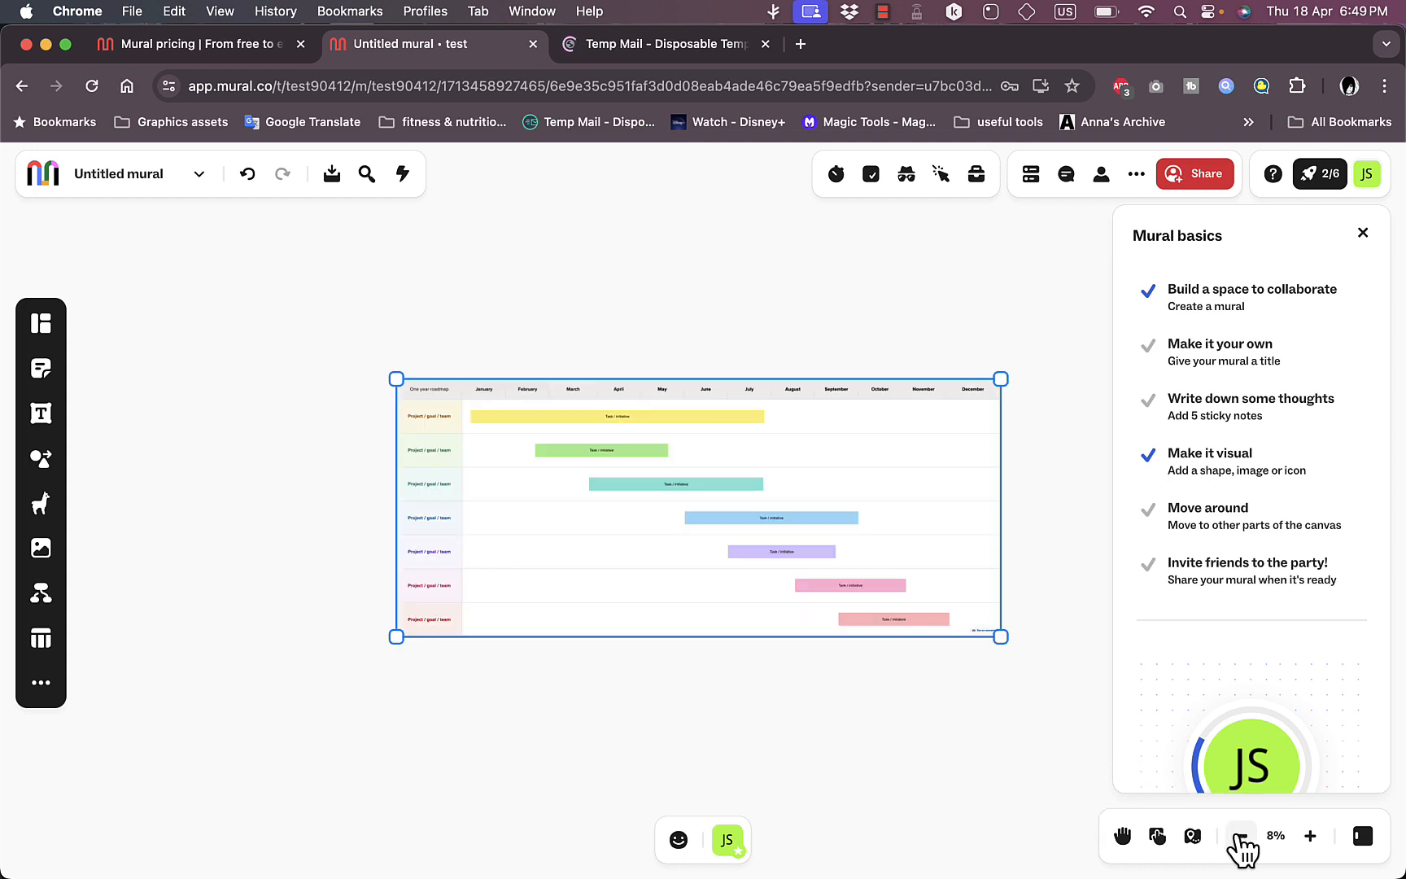
pyautogui.click(1308, 839)
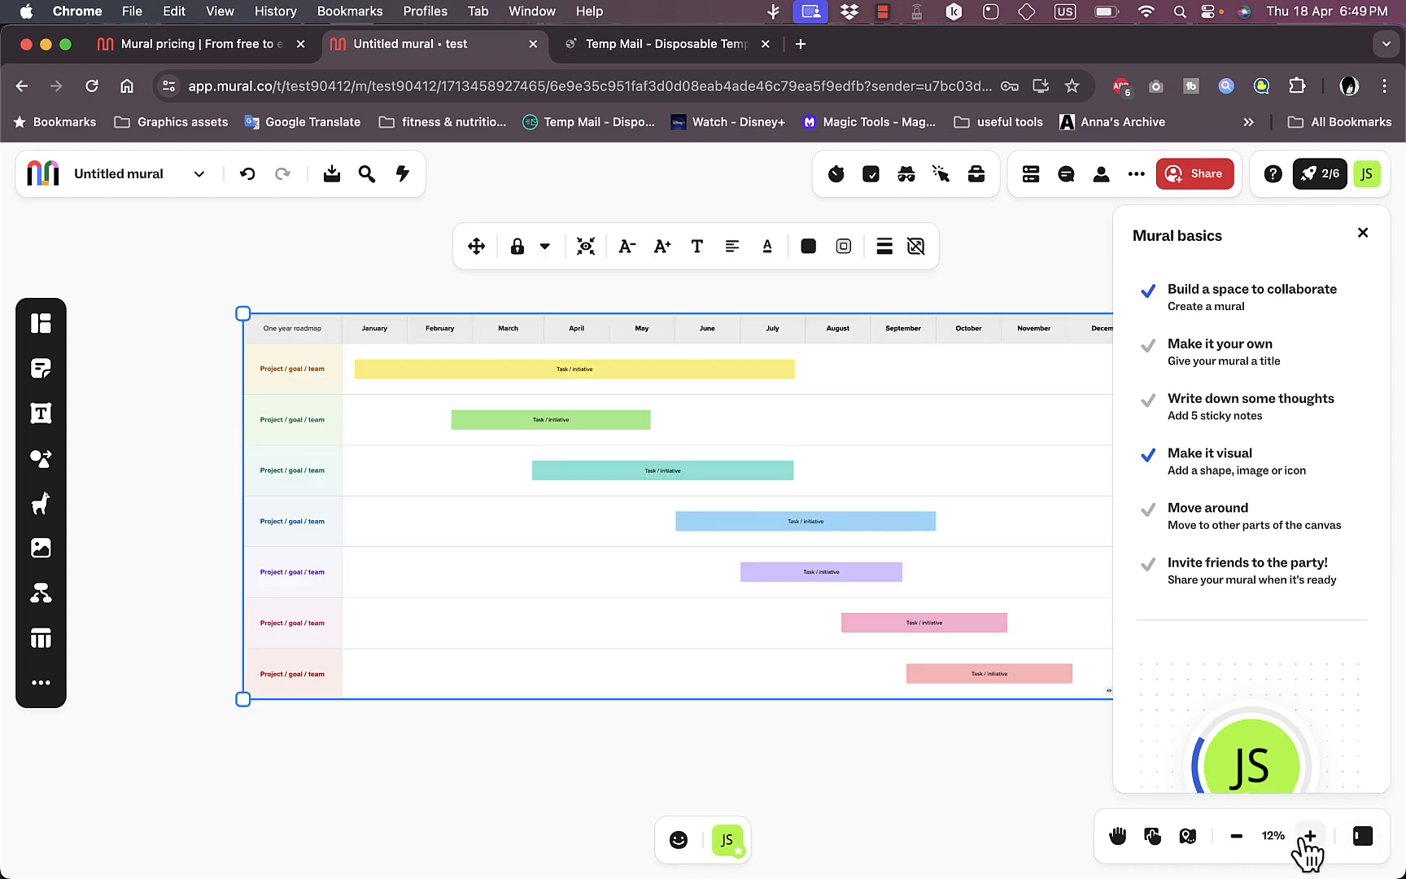
pyautogui.click(1308, 838)
pyautogui.scroll(-3, 782, 578)
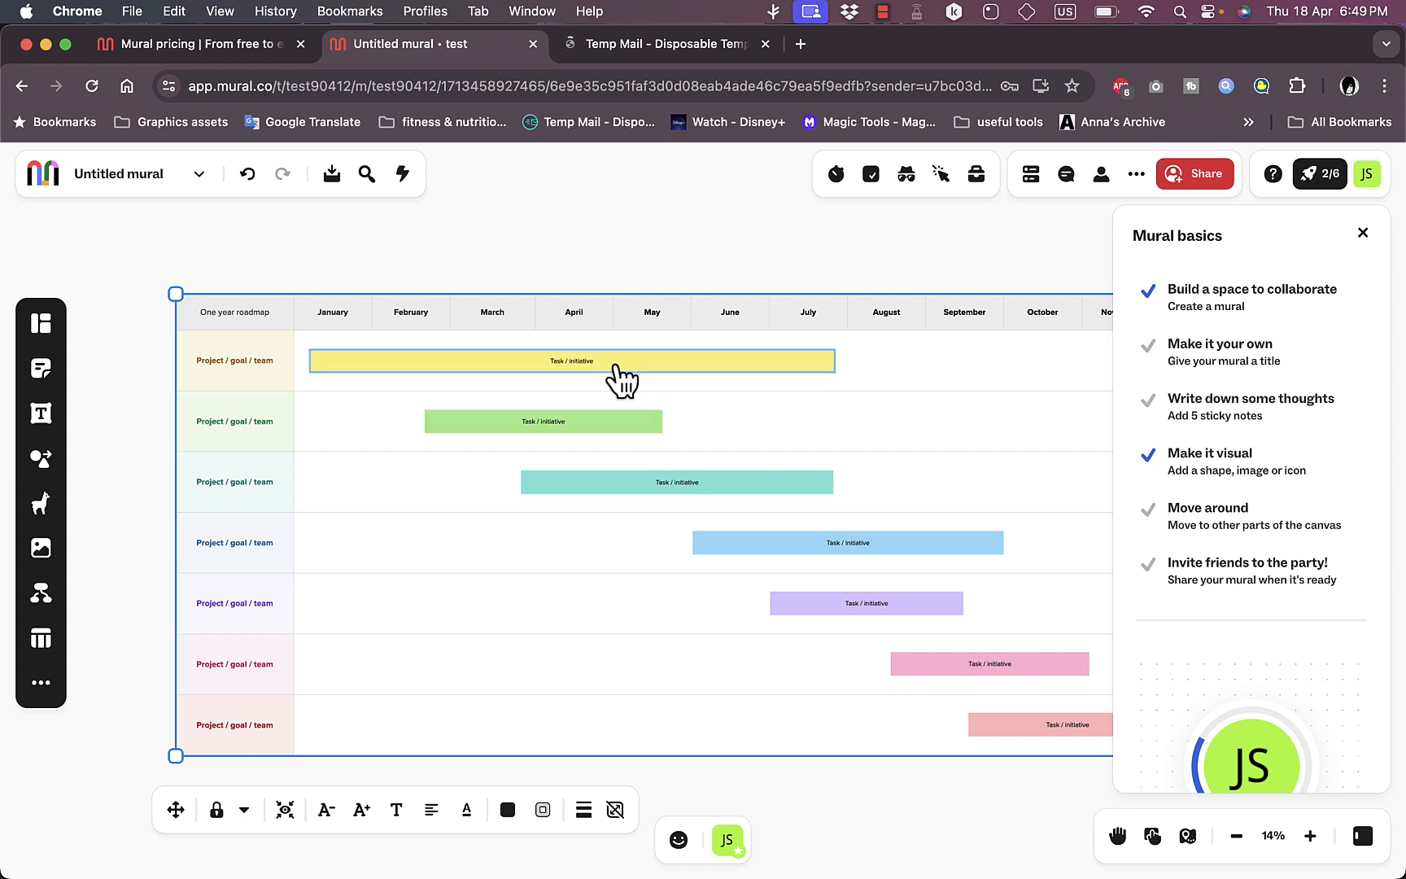
# Step: Change the background color of the yellow task bar in the first project row to light orange
pyautogui.click(621, 380)
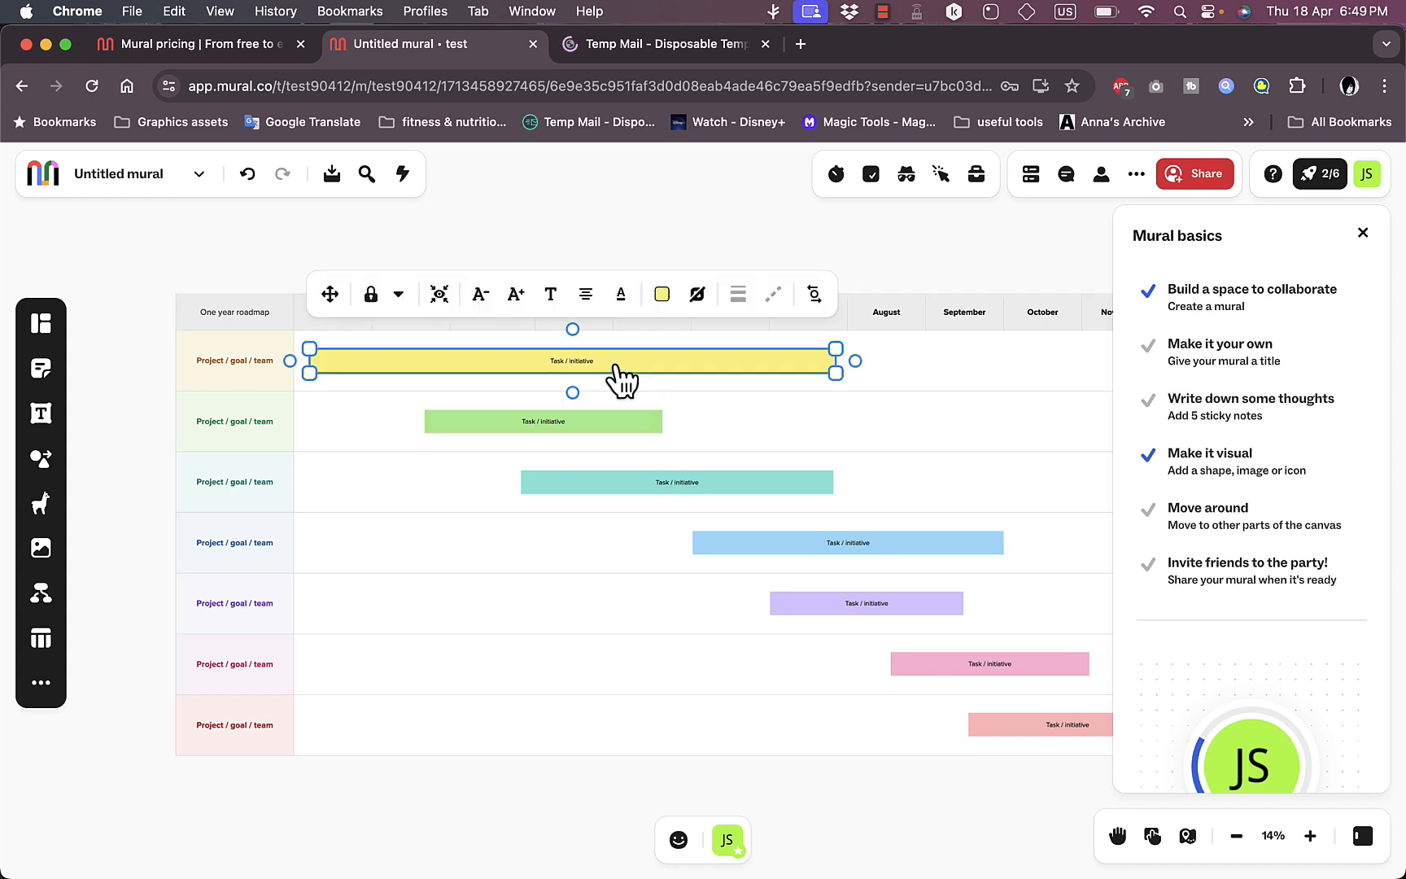
pyautogui.click(666, 300)
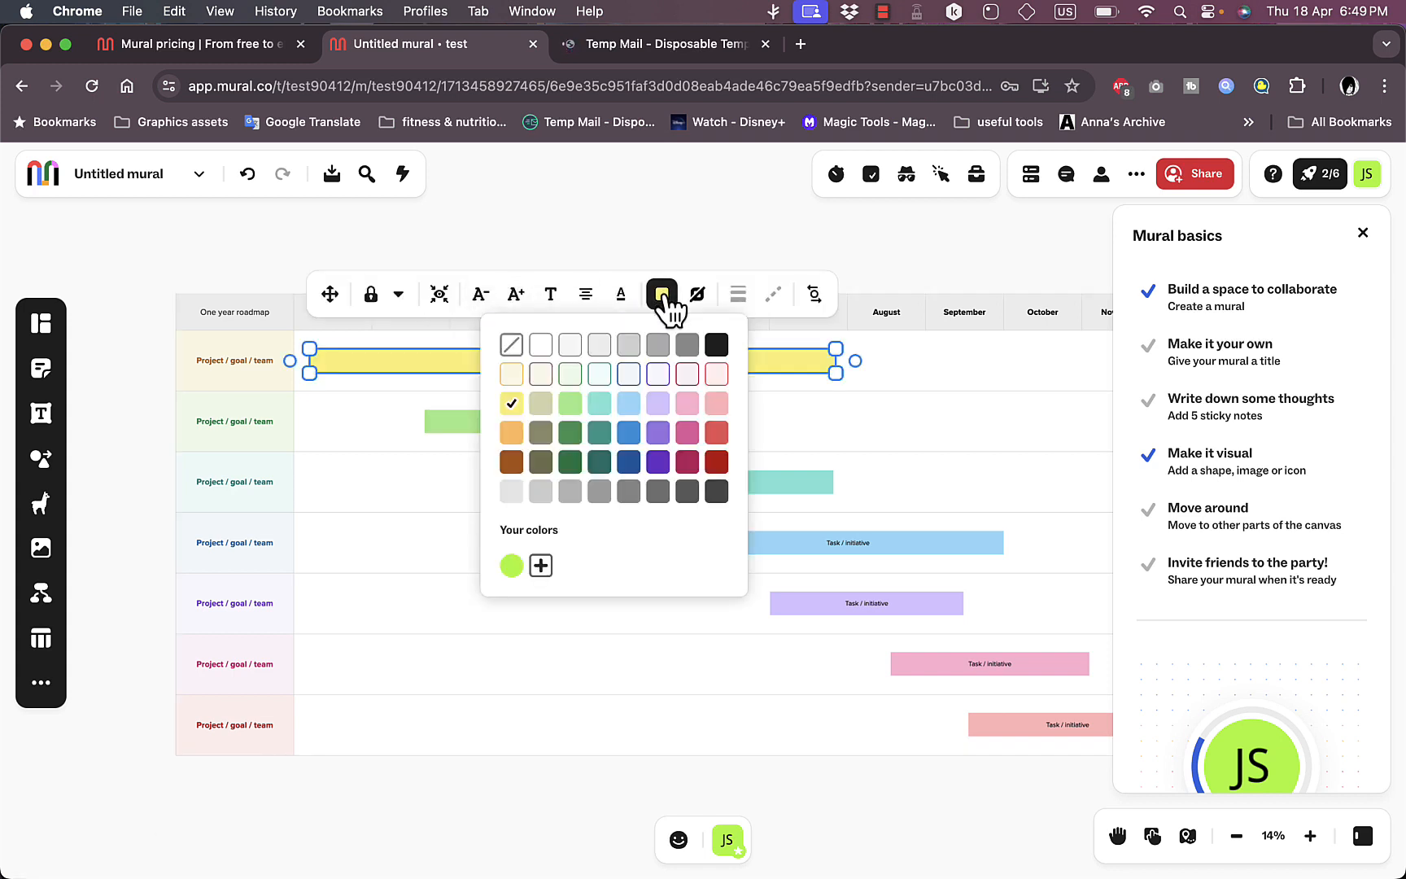
pyautogui.click(512, 433)
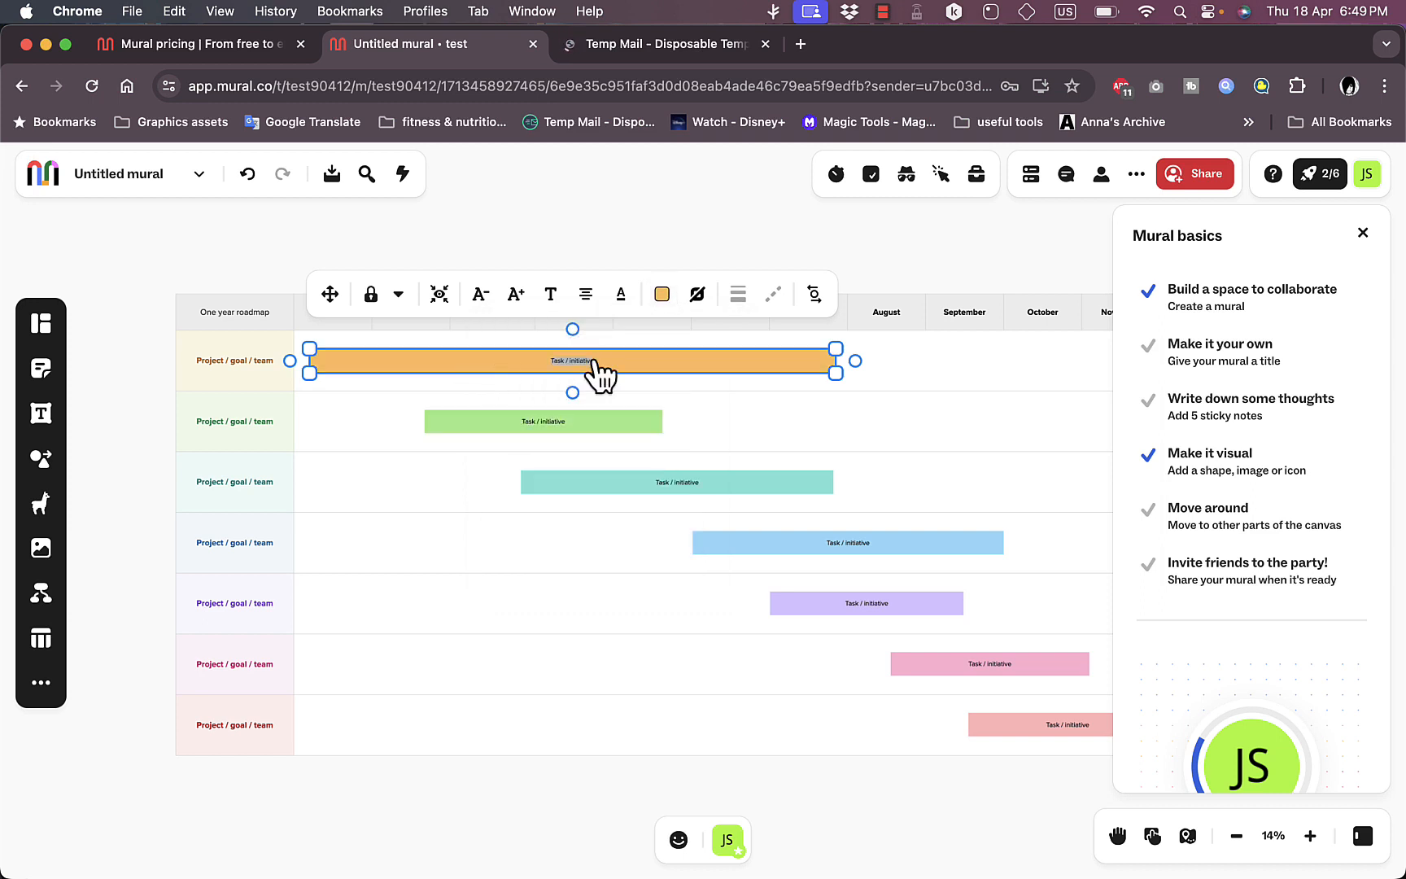
# Step: Replace the orange bar's text with "finish task" and view its font style options
pyautogui.scroll(5, 601, 375)
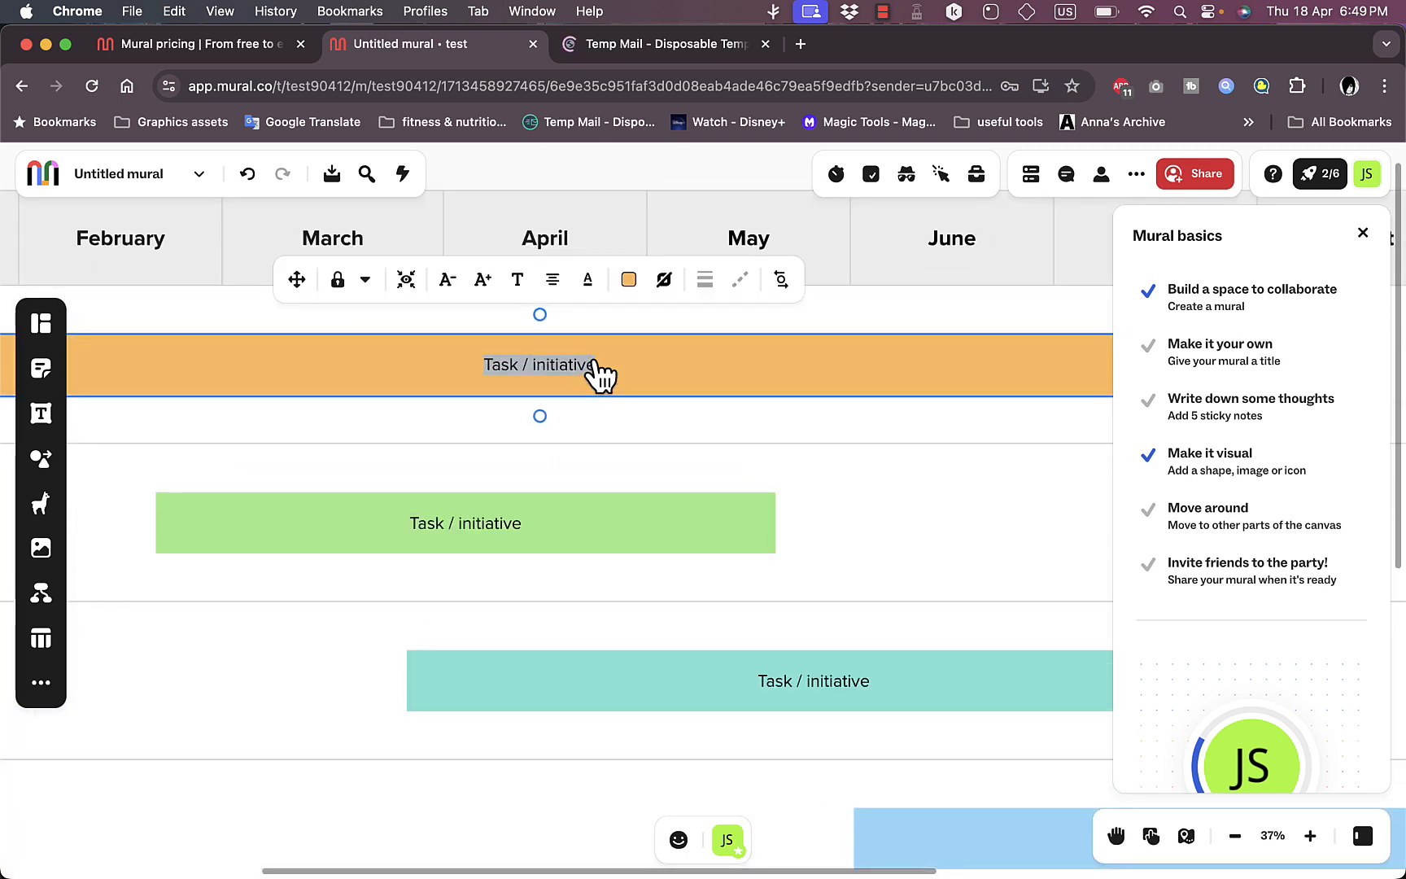
pyautogui.write('finish task')
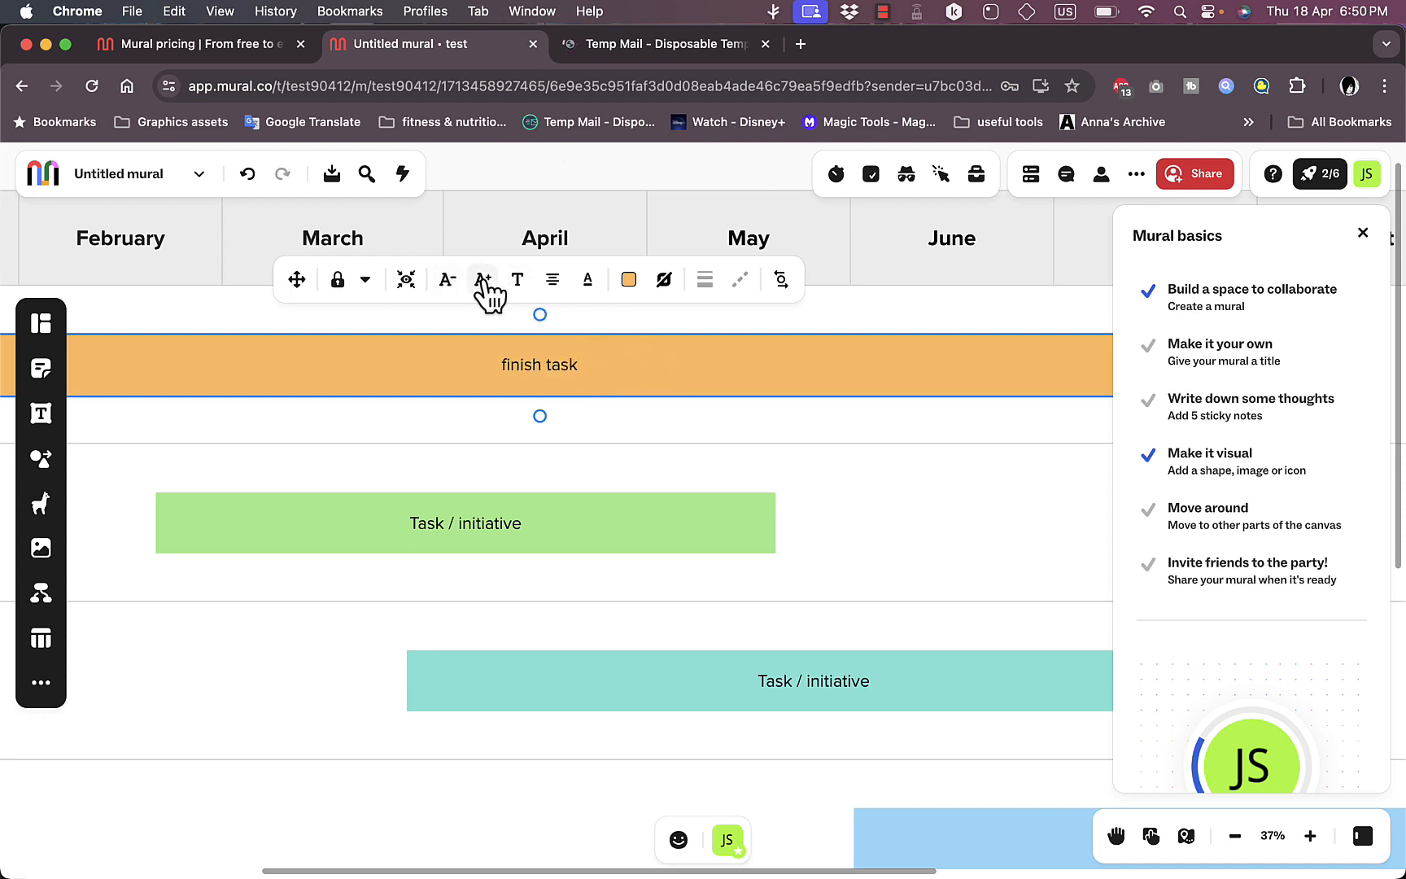
pyautogui.click(512, 281)
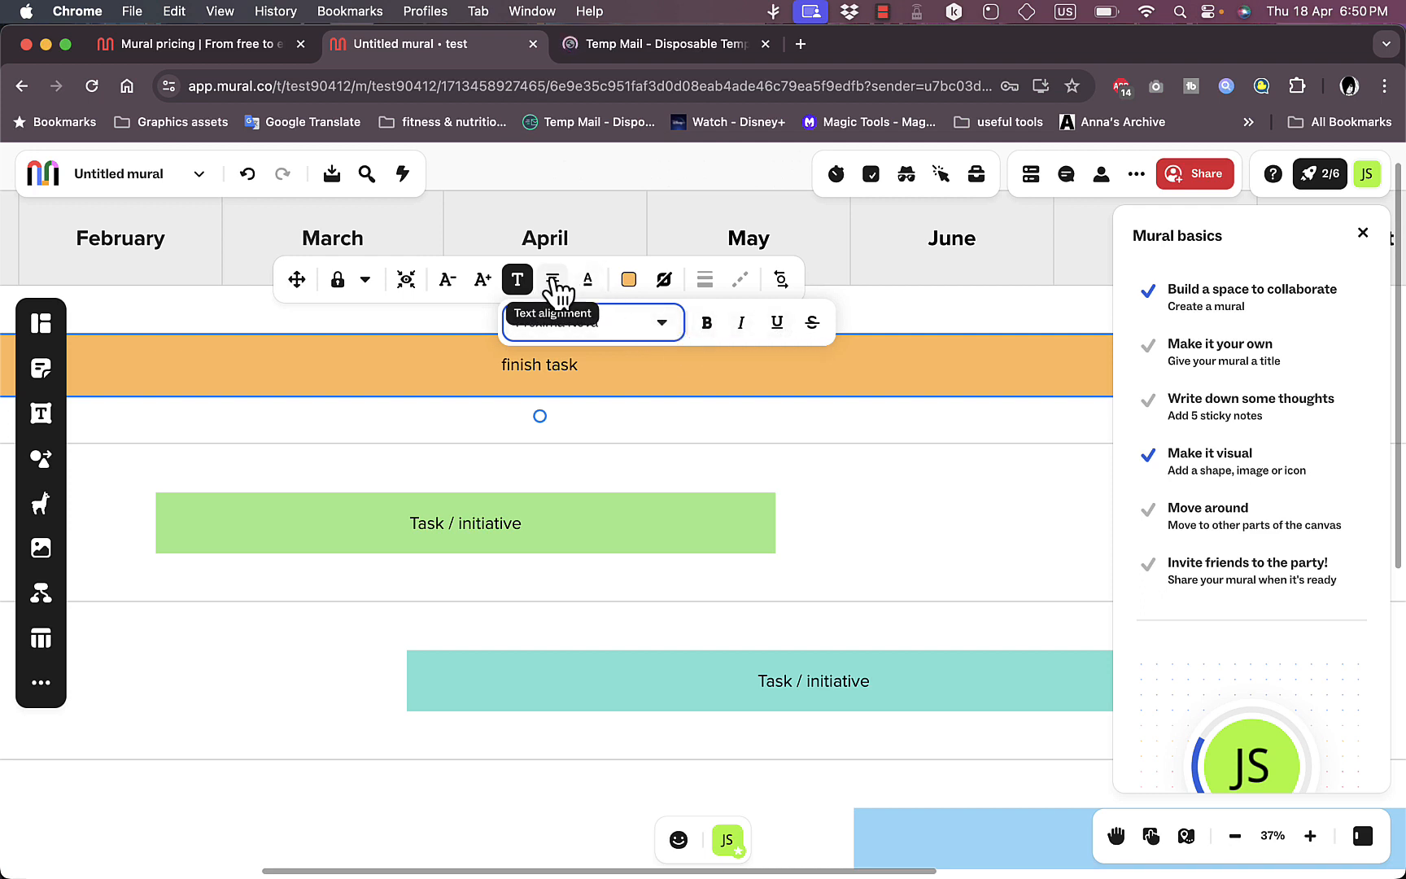
pyautogui.click(421, 285)
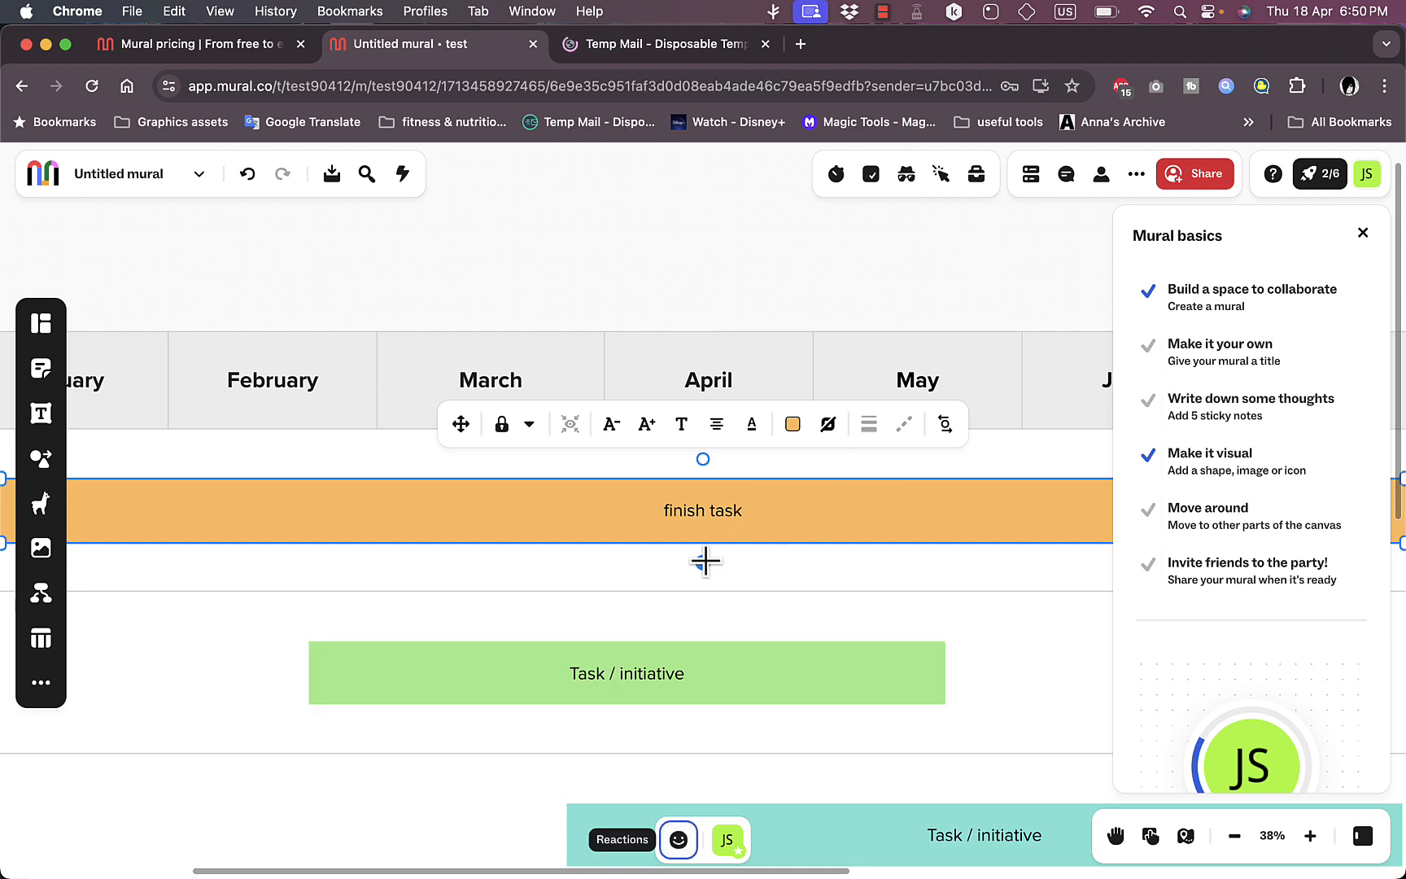
# Step: Connect the underside of the "finish task" bar to the top of the green bar and rename the green bar "build PC"
pyautogui.moveTo(703, 560)
pyautogui.mouseDown()
pyautogui.moveTo(672, 618)
pyautogui.moveTo(729, 590)
pyautogui.moveTo(734, 540)
pyautogui.moveTo(634, 661)
pyautogui.moveTo(627, 645)
pyautogui.mouseUp()
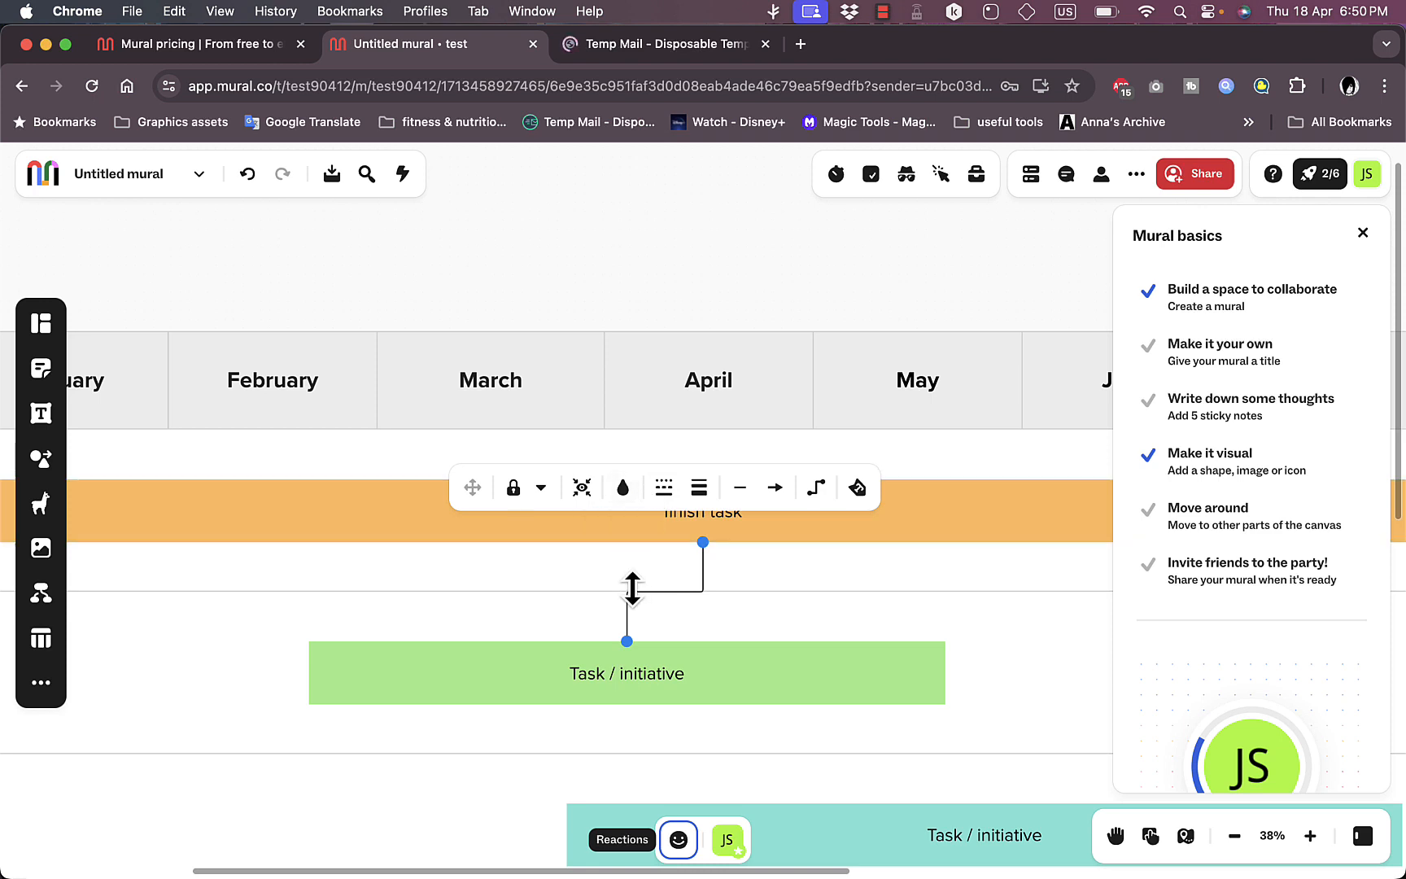
pyautogui.click(651, 676)
pyautogui.doubleClick(651, 678)
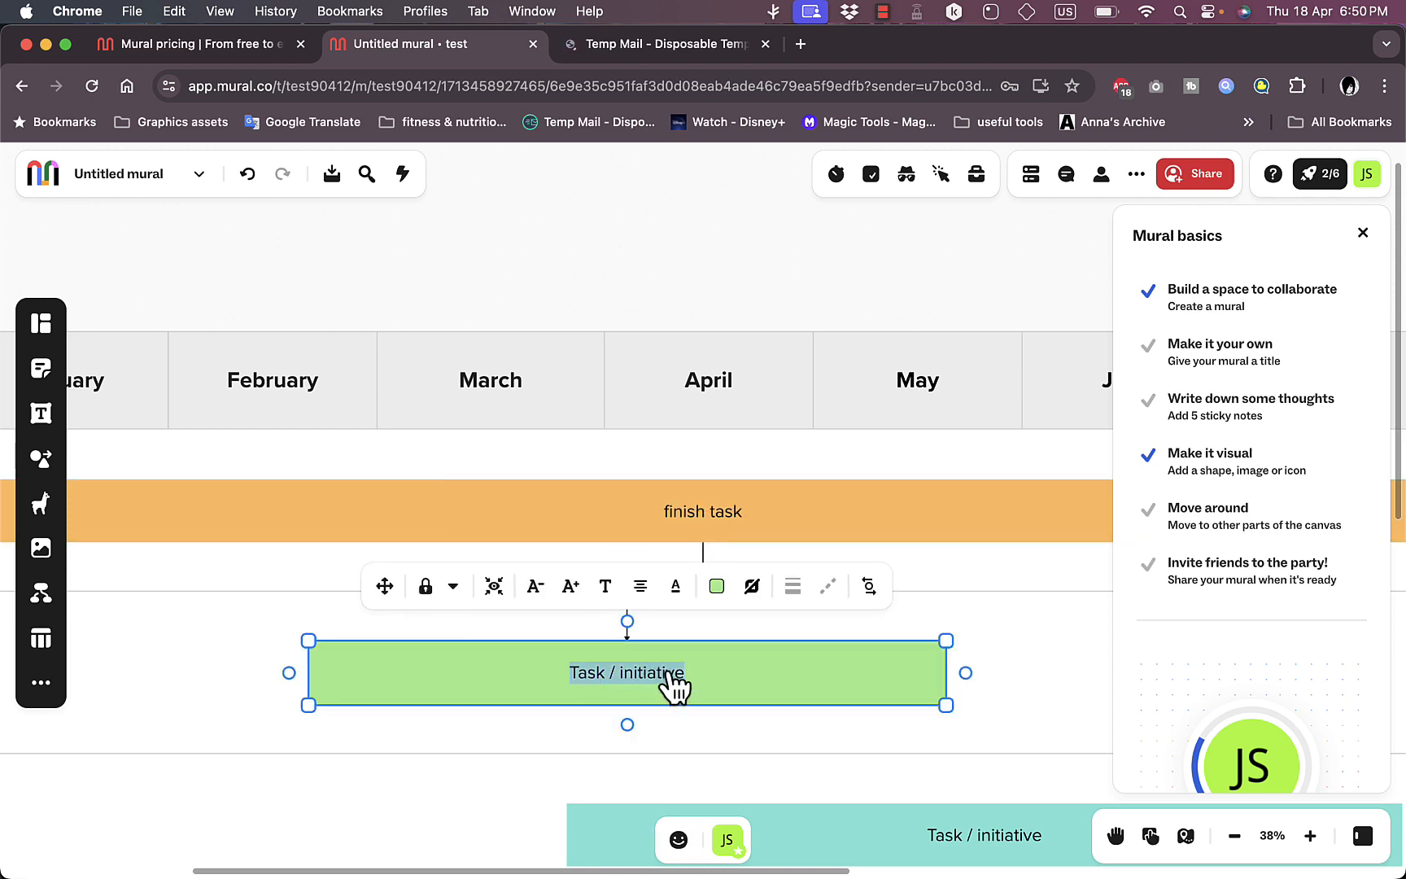
pyautogui.write('build PC')
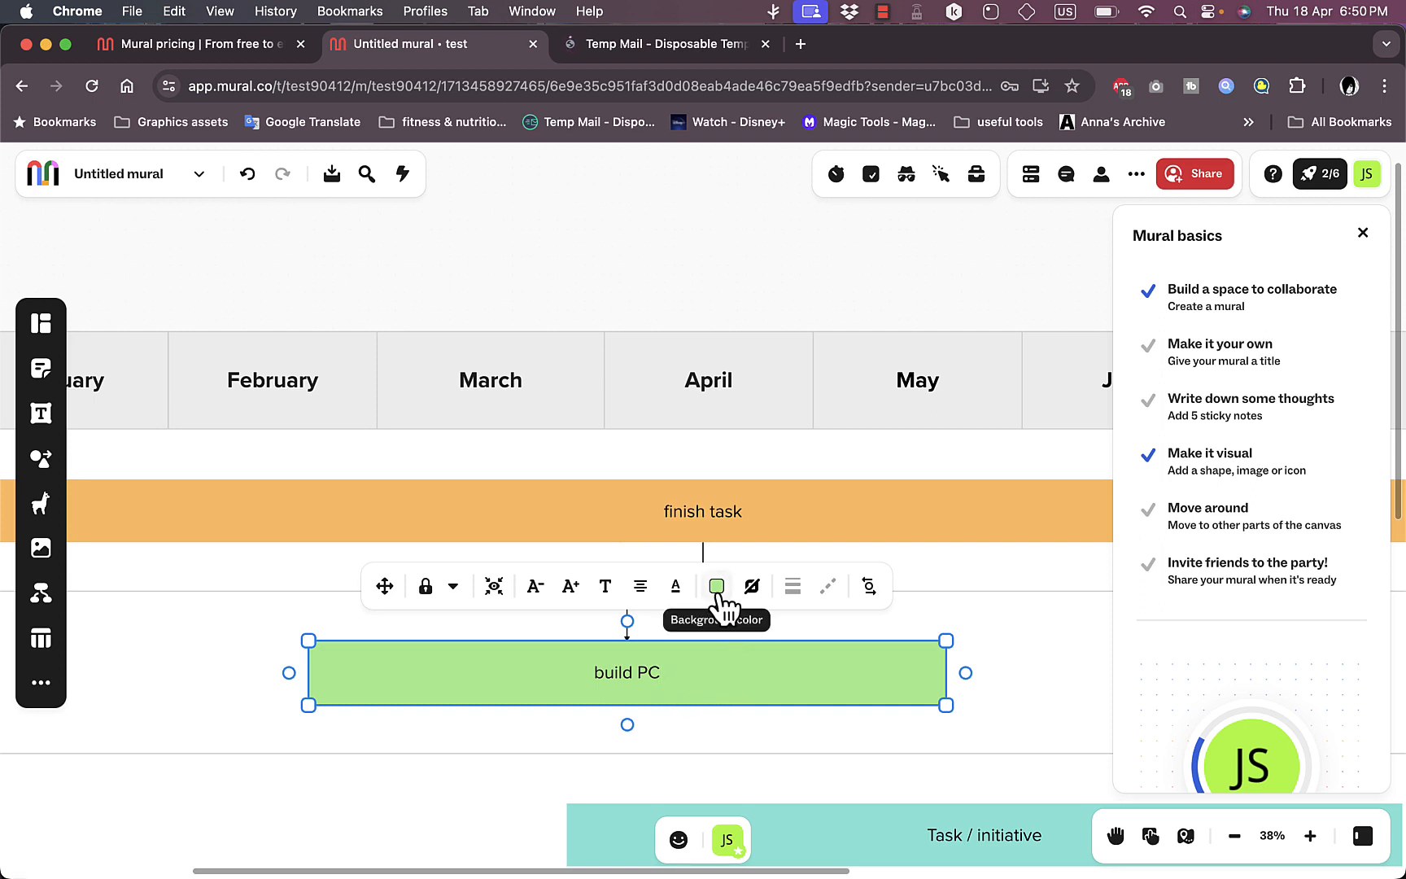
# Step: Give the green "build PC" bar a dark blue border and deselect it
pyautogui.click(751, 586)
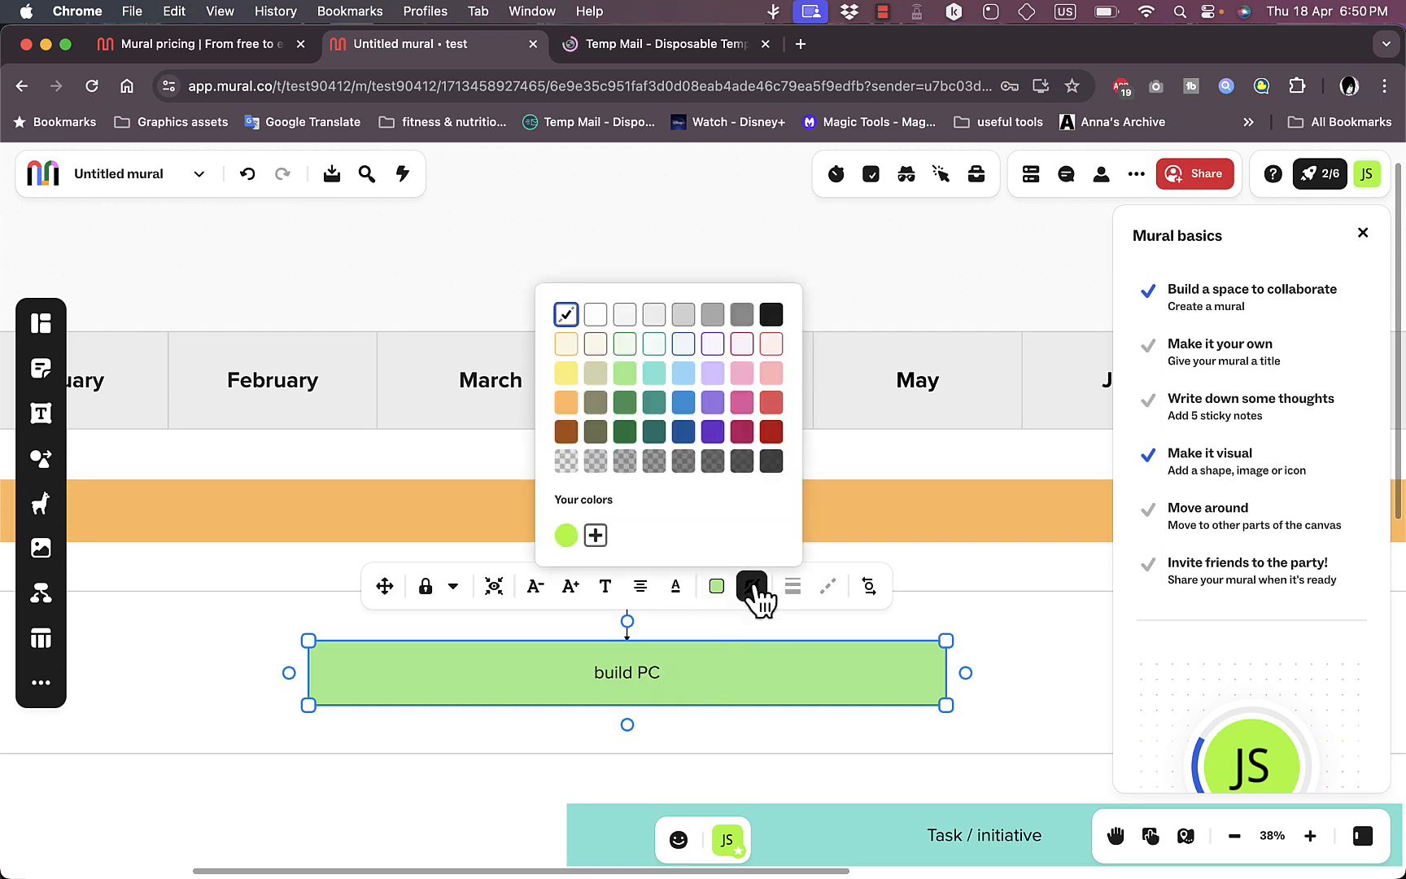
pyautogui.click(687, 434)
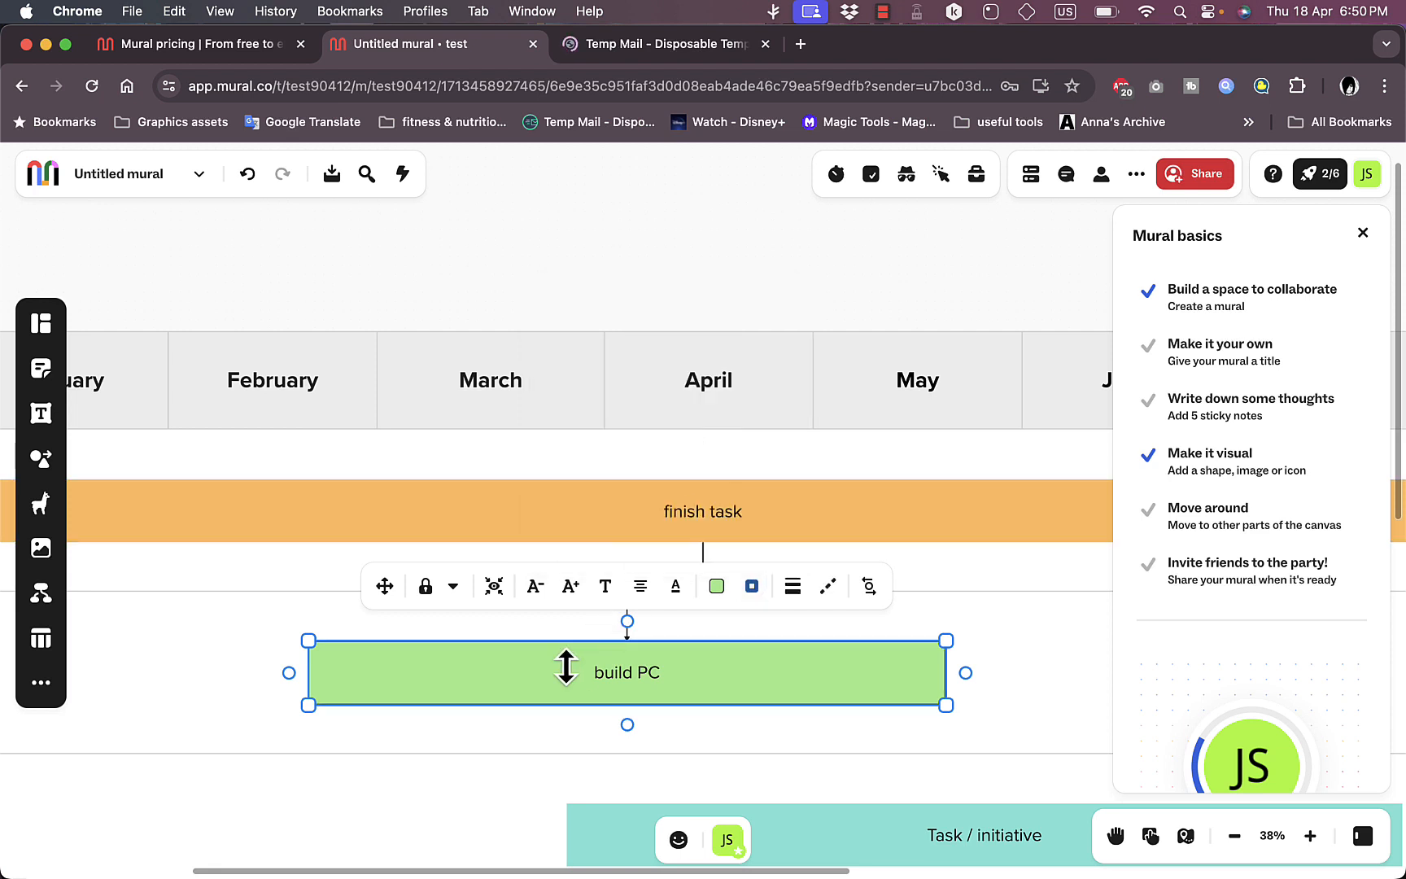
pyautogui.click(534, 754)
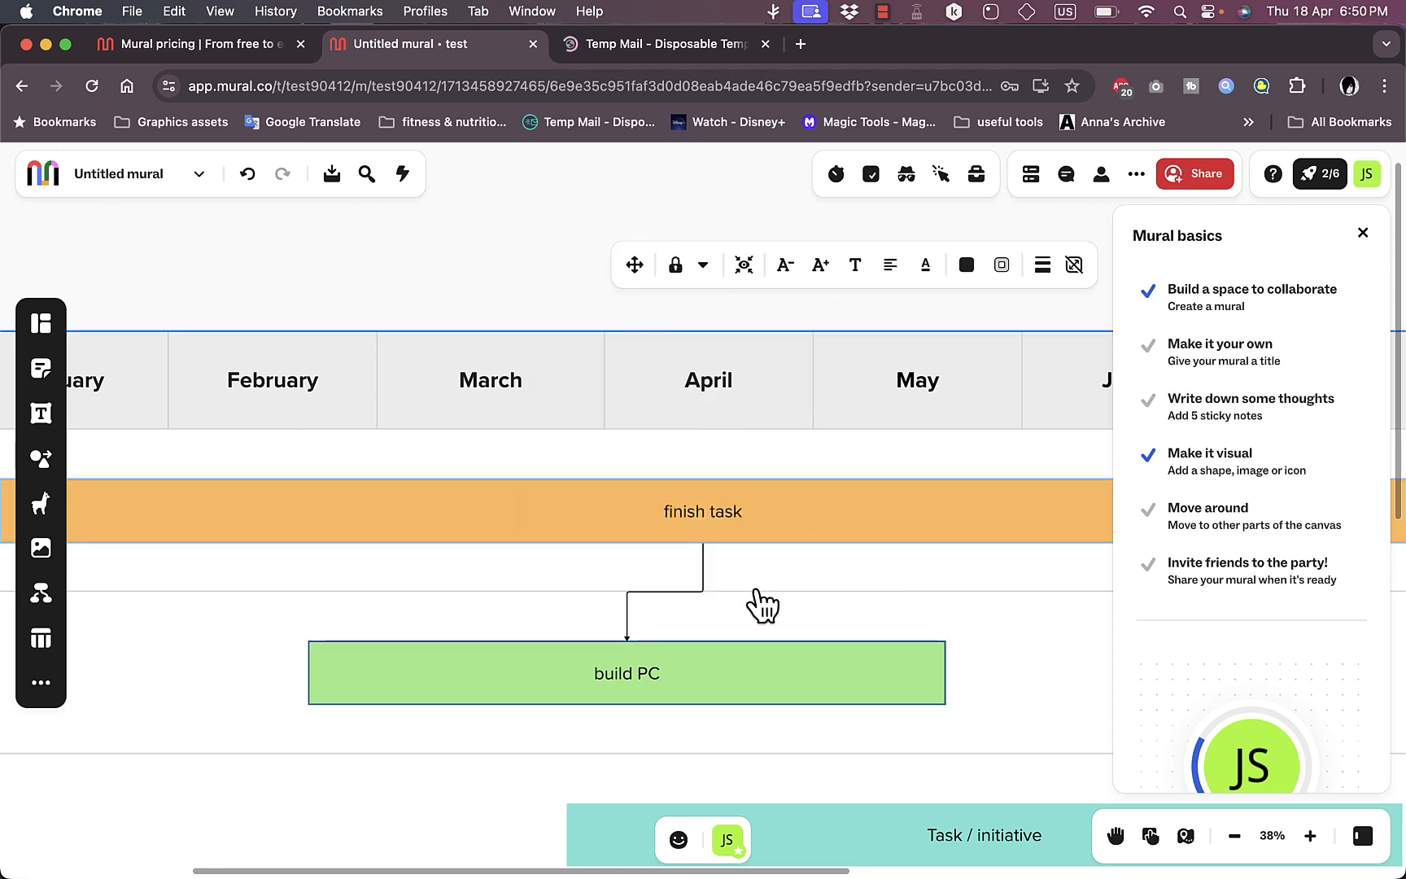
# Step: Look over the edited roadmap and undo the last change
pyautogui.scroll(-3, 755, 586)
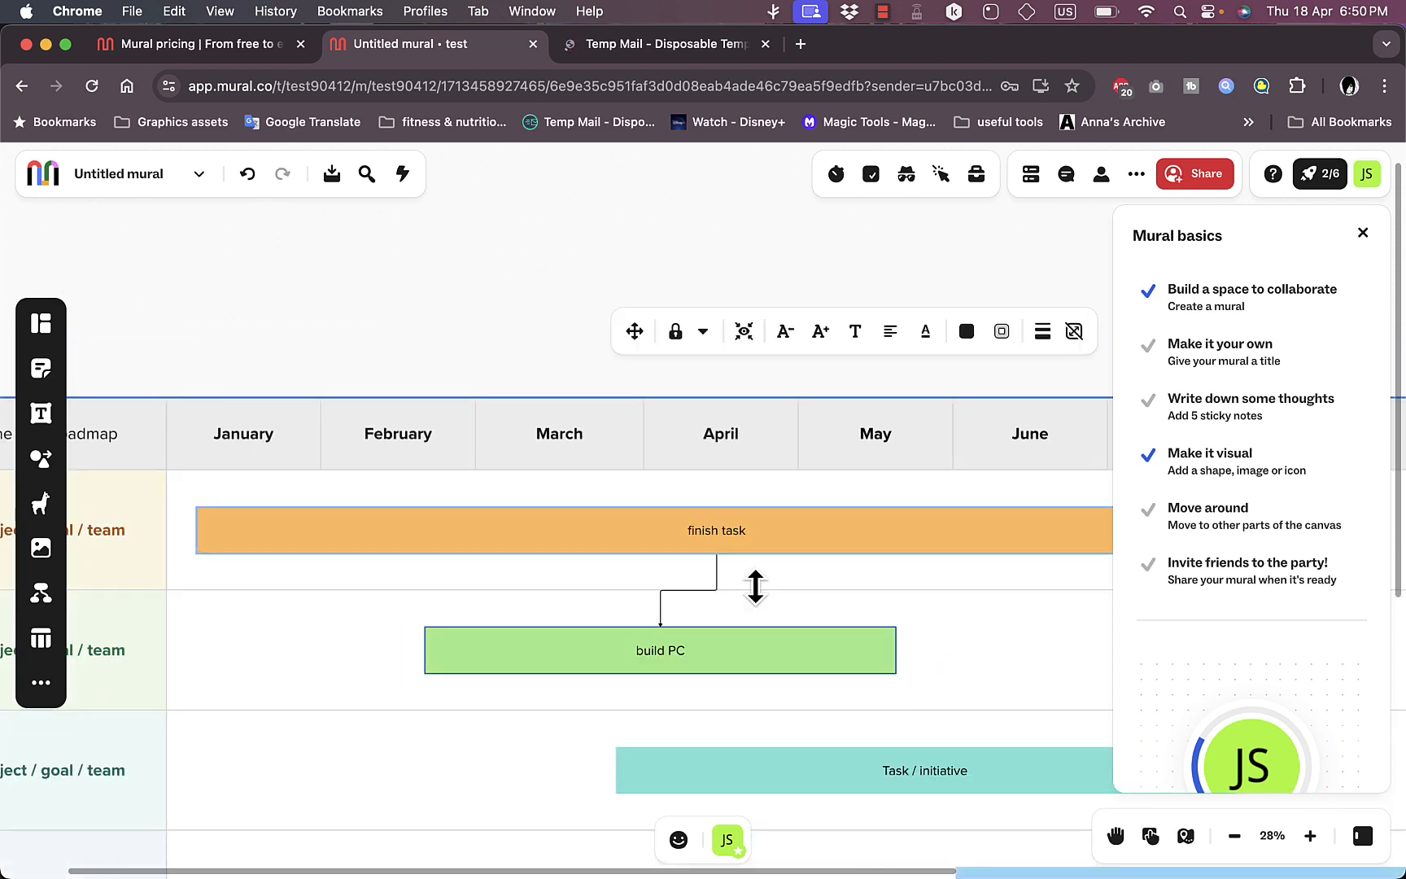
pyautogui.scroll(-2, 756, 586)
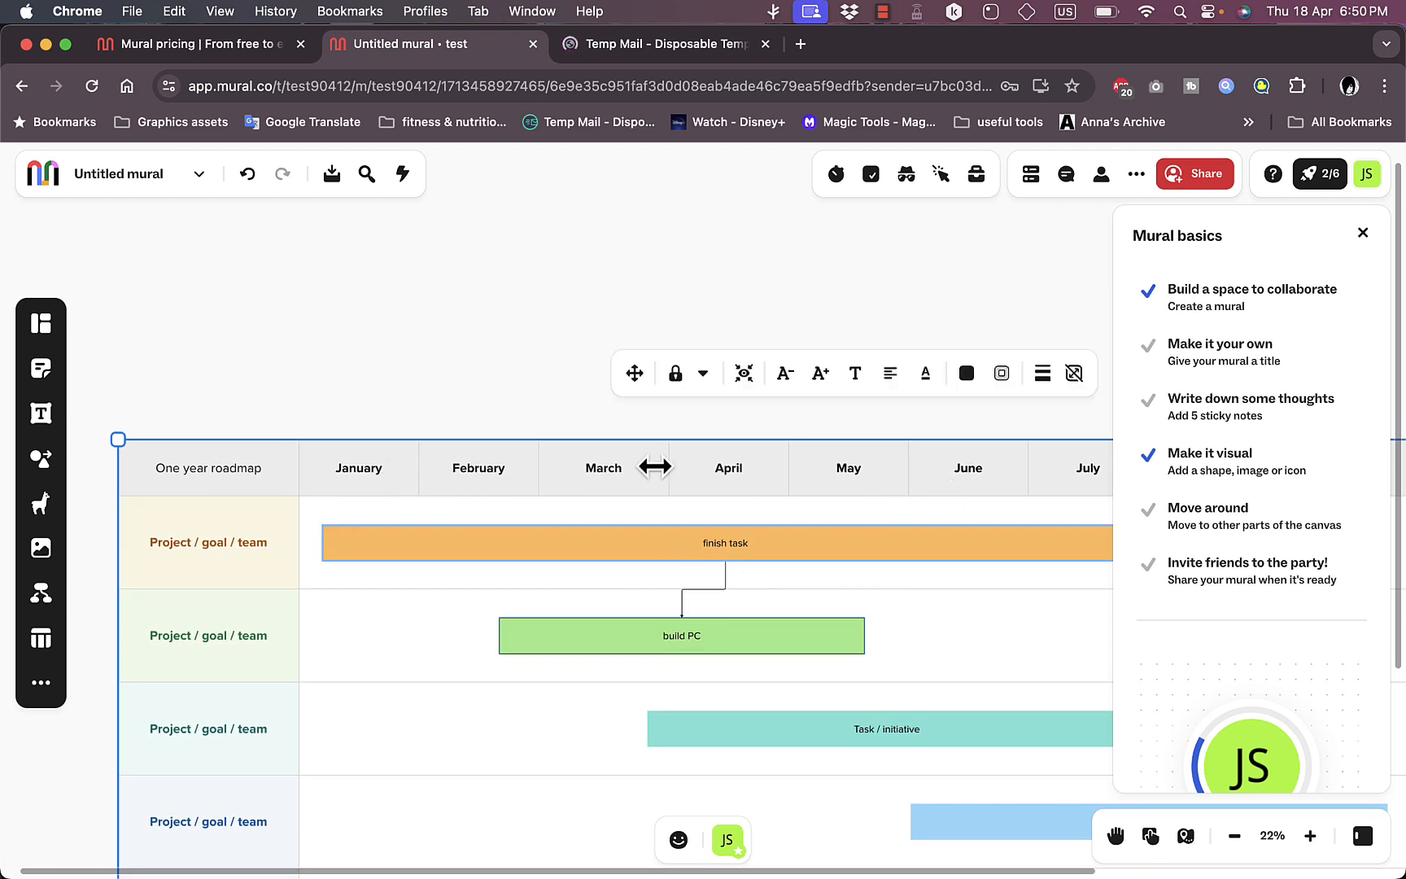
pyautogui.hscroll(3, 655, 466)
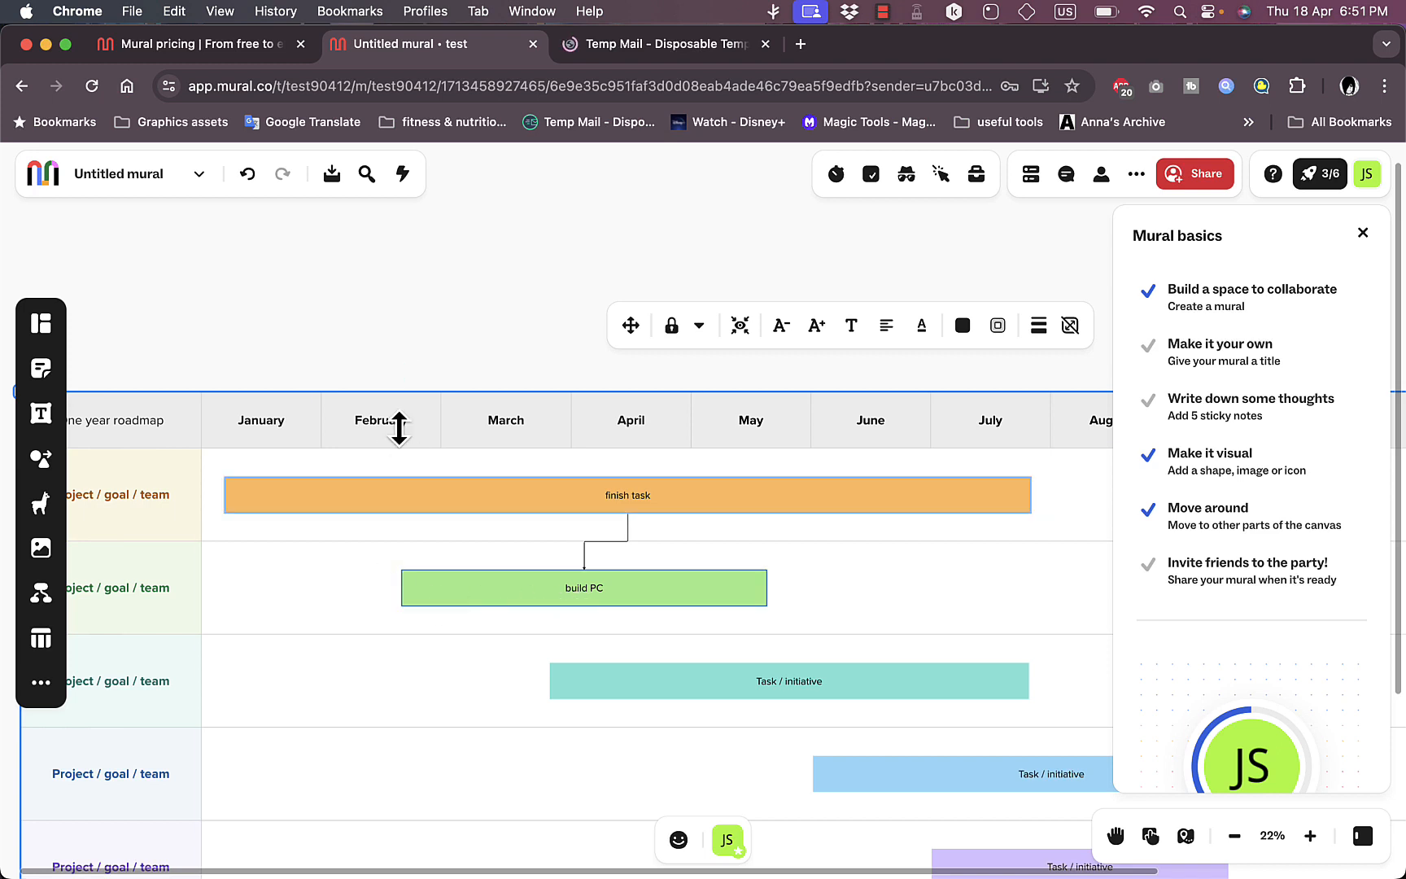
pyautogui.press('super+z')
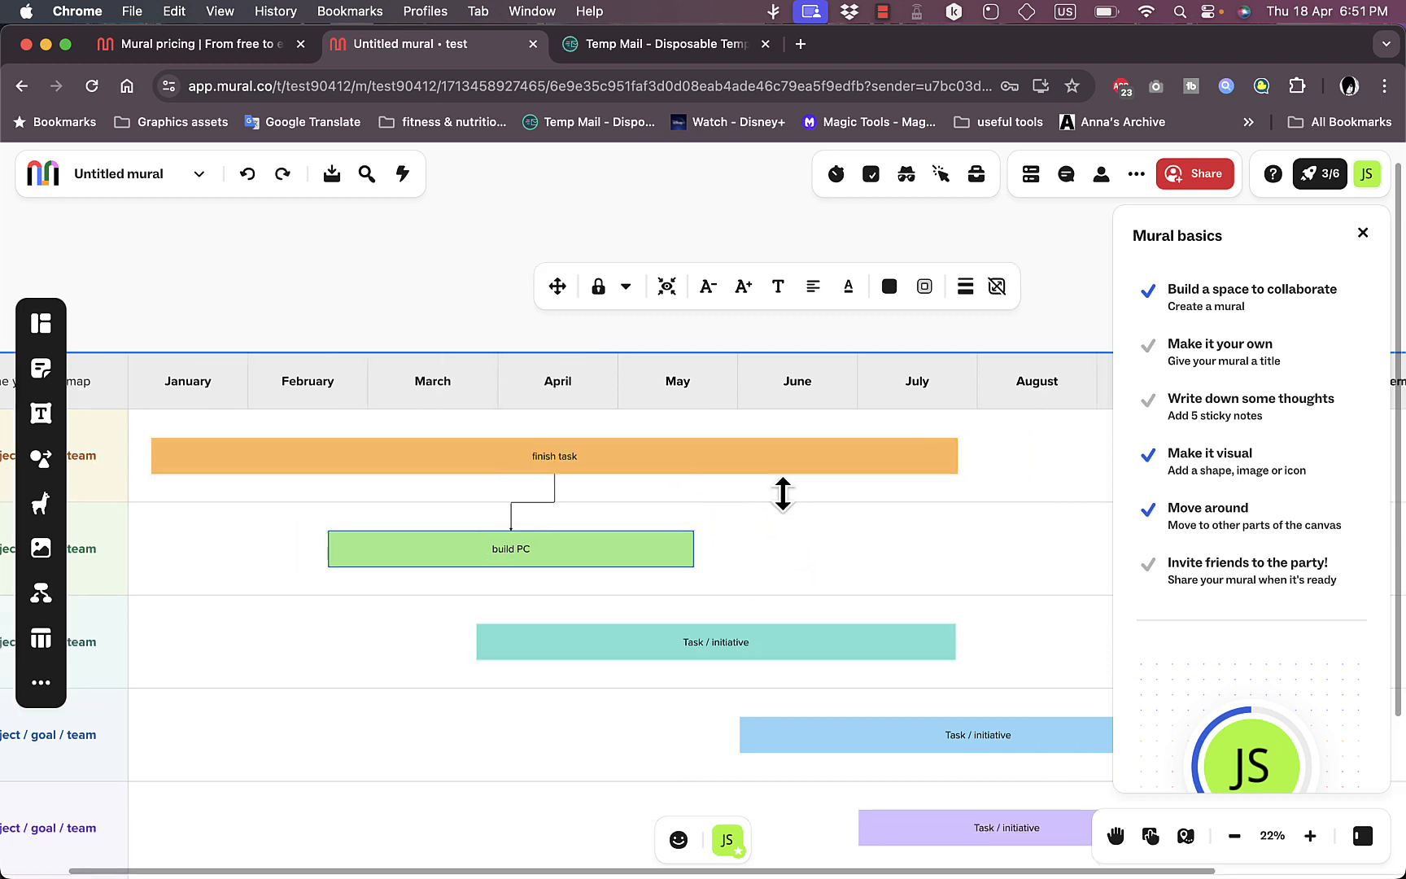
# Step: Move the "build PC" bar to span about June through August, and extend its start back to about mid-March
pyautogui.click(598, 557)
pyautogui.moveTo(602, 564); pyautogui.dragTo(1014, 562)
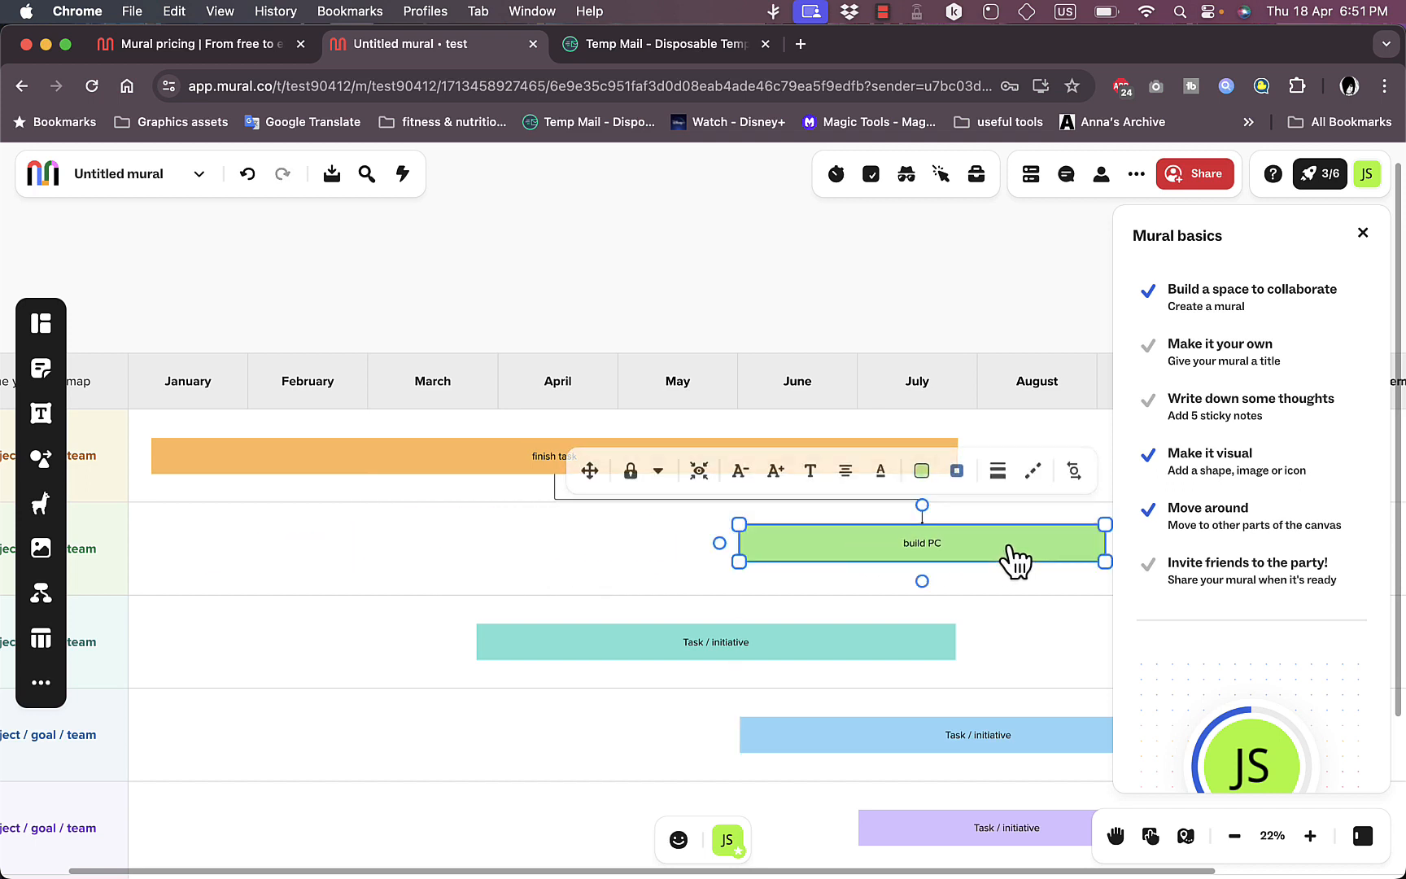
pyautogui.moveTo(737, 550); pyautogui.dragTo(440, 546)
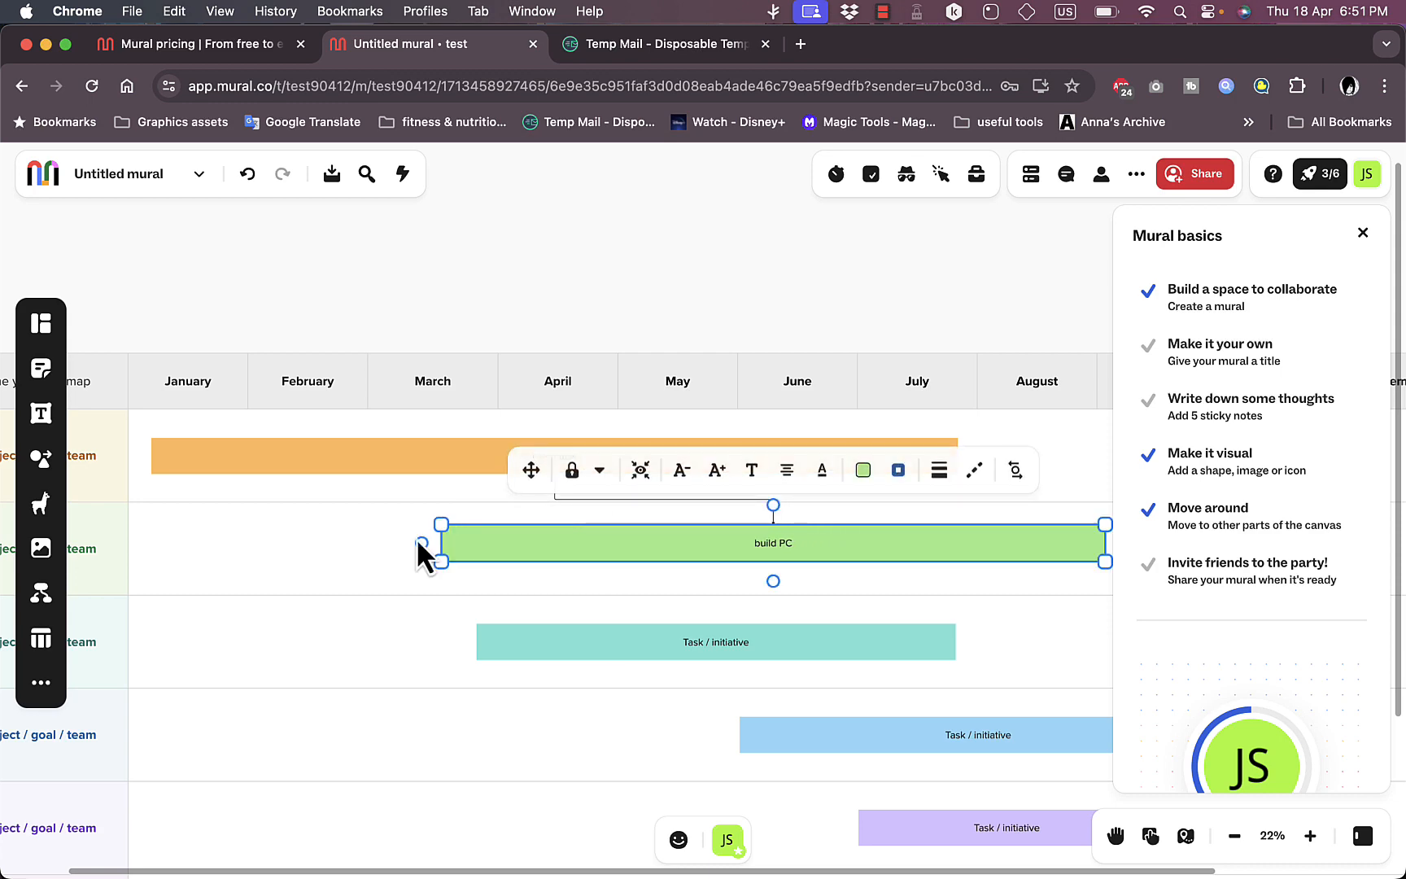
# Step: Add the 5-day week calendar template to the canvas beside the one year roadmap
pyautogui.click(41, 326)
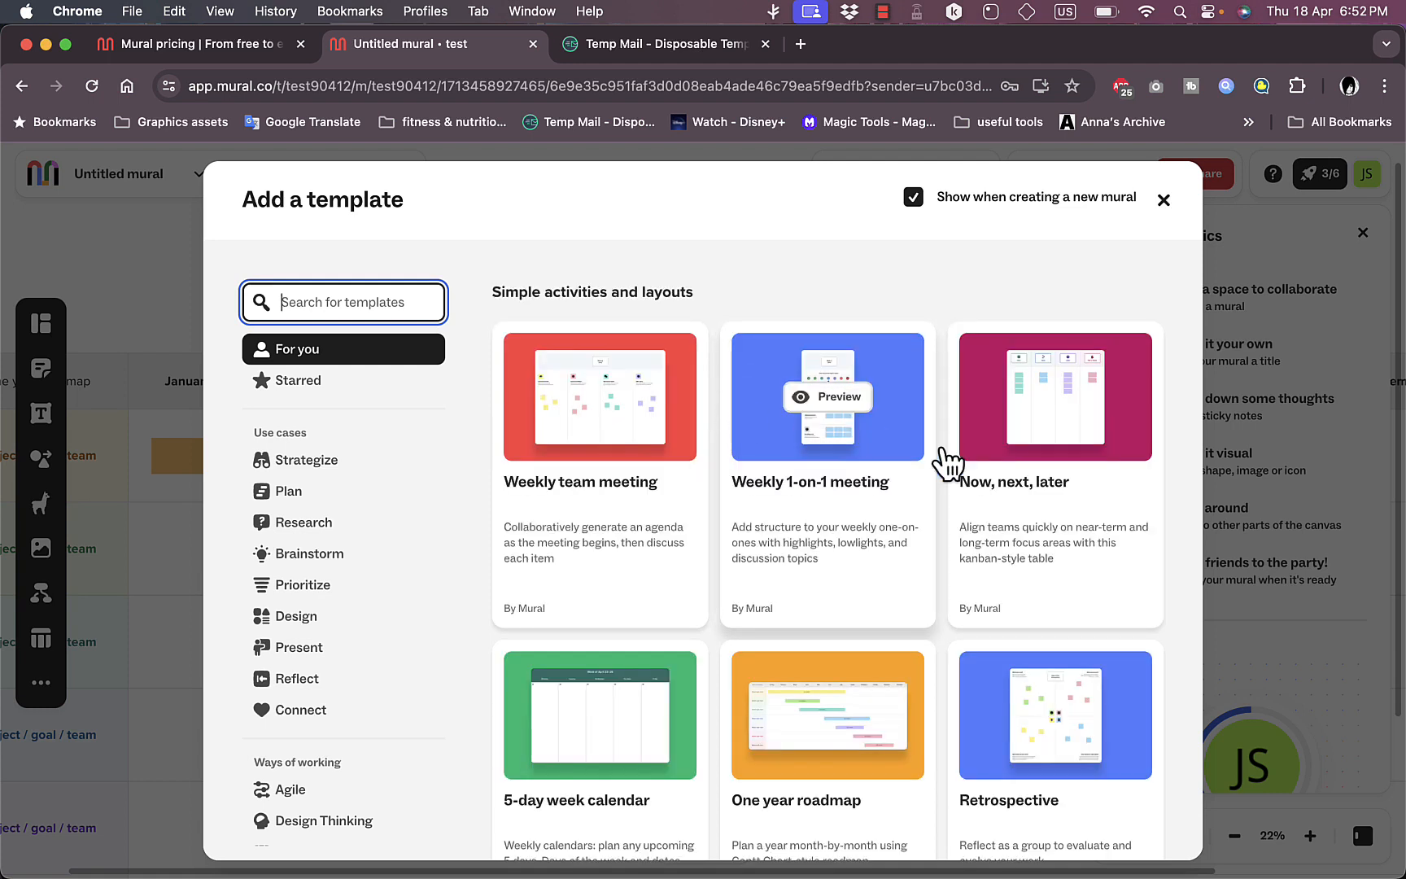
pyautogui.scroll(-2, 960, 480)
pyautogui.scroll(-1, 977, 492)
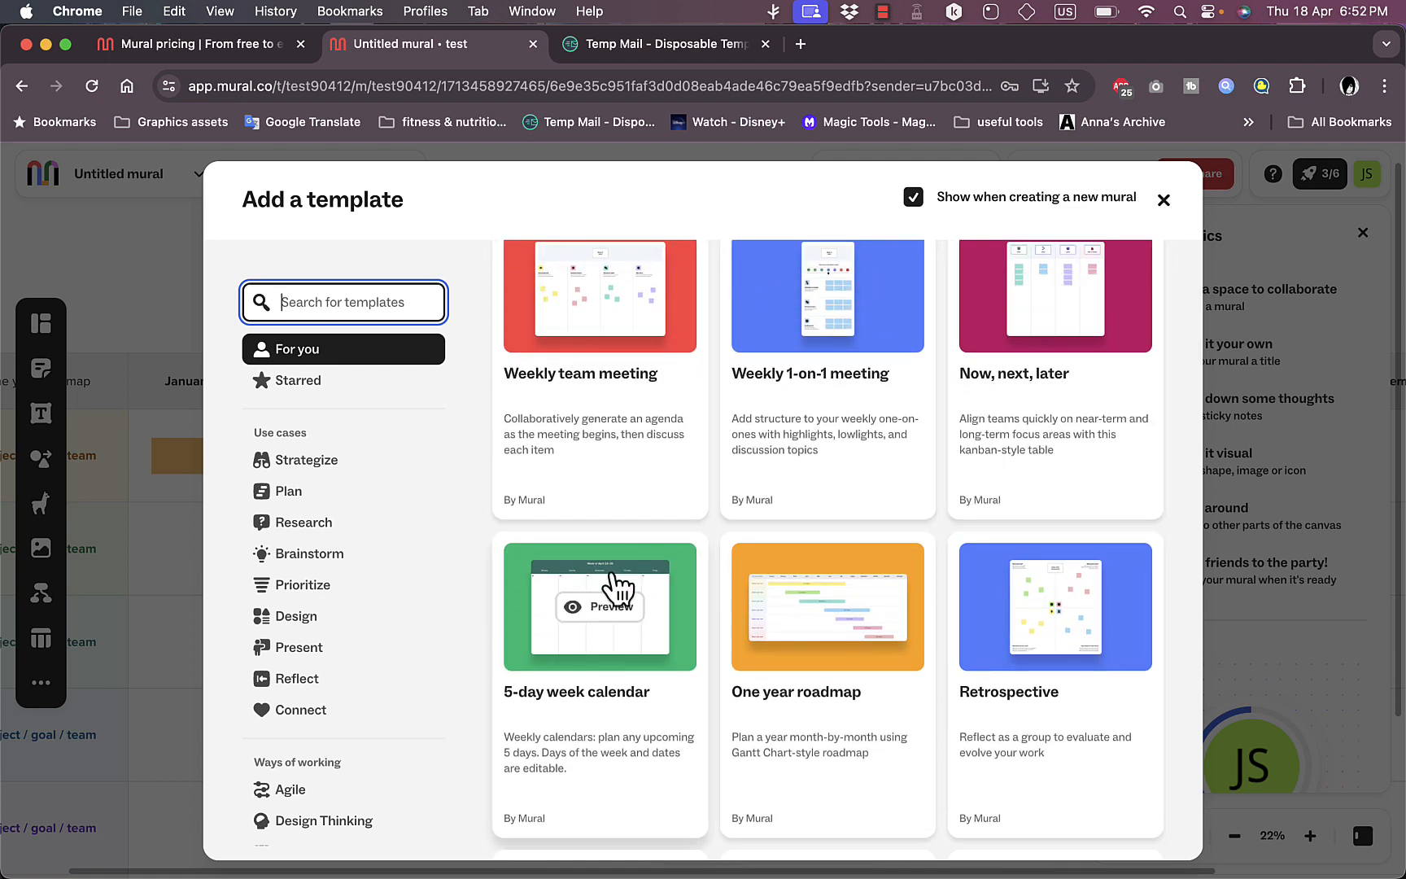
pyautogui.scroll(-1, 604, 700)
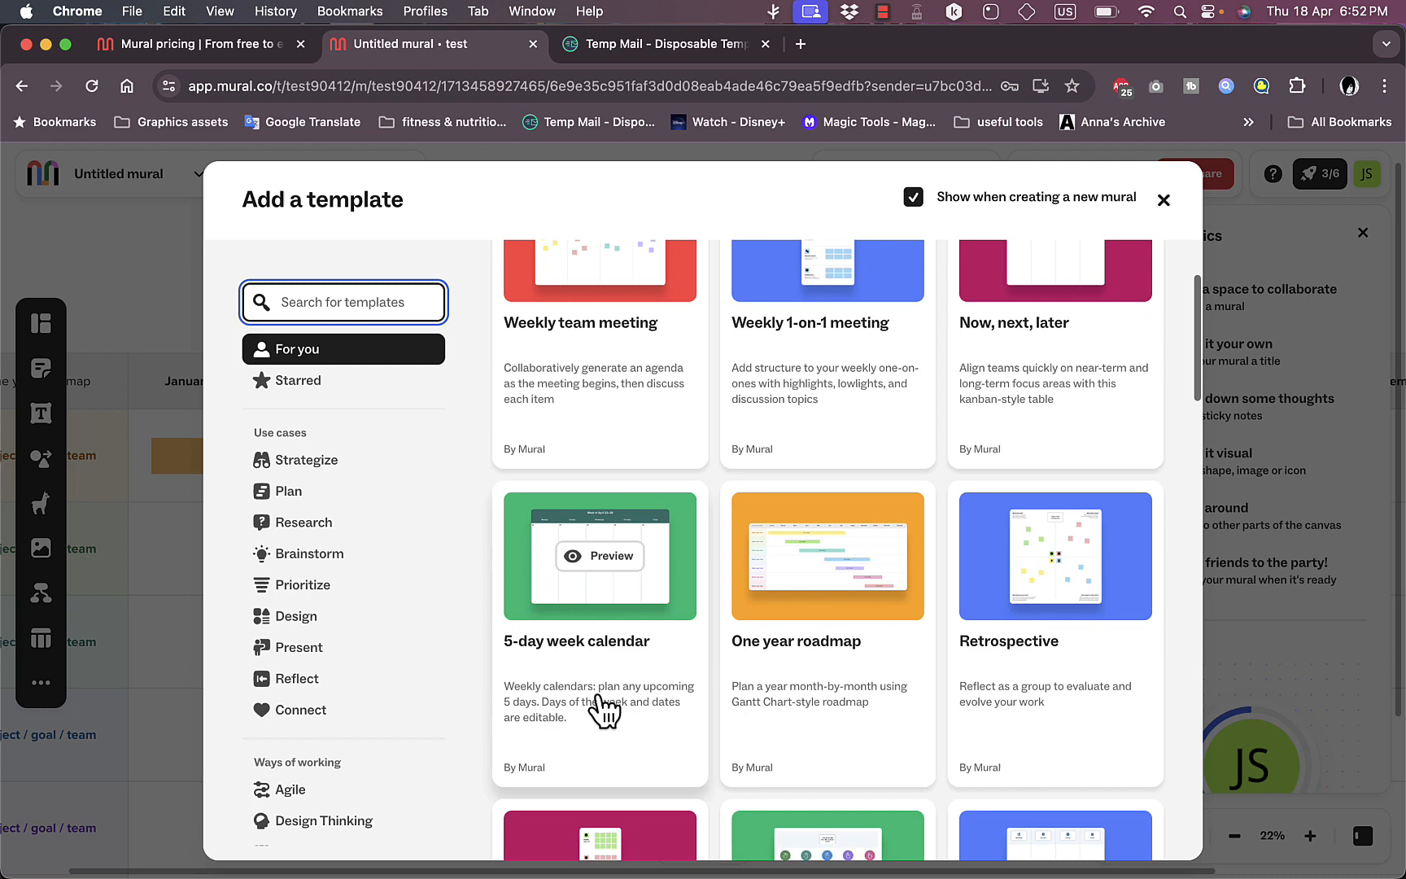
pyautogui.click(627, 623)
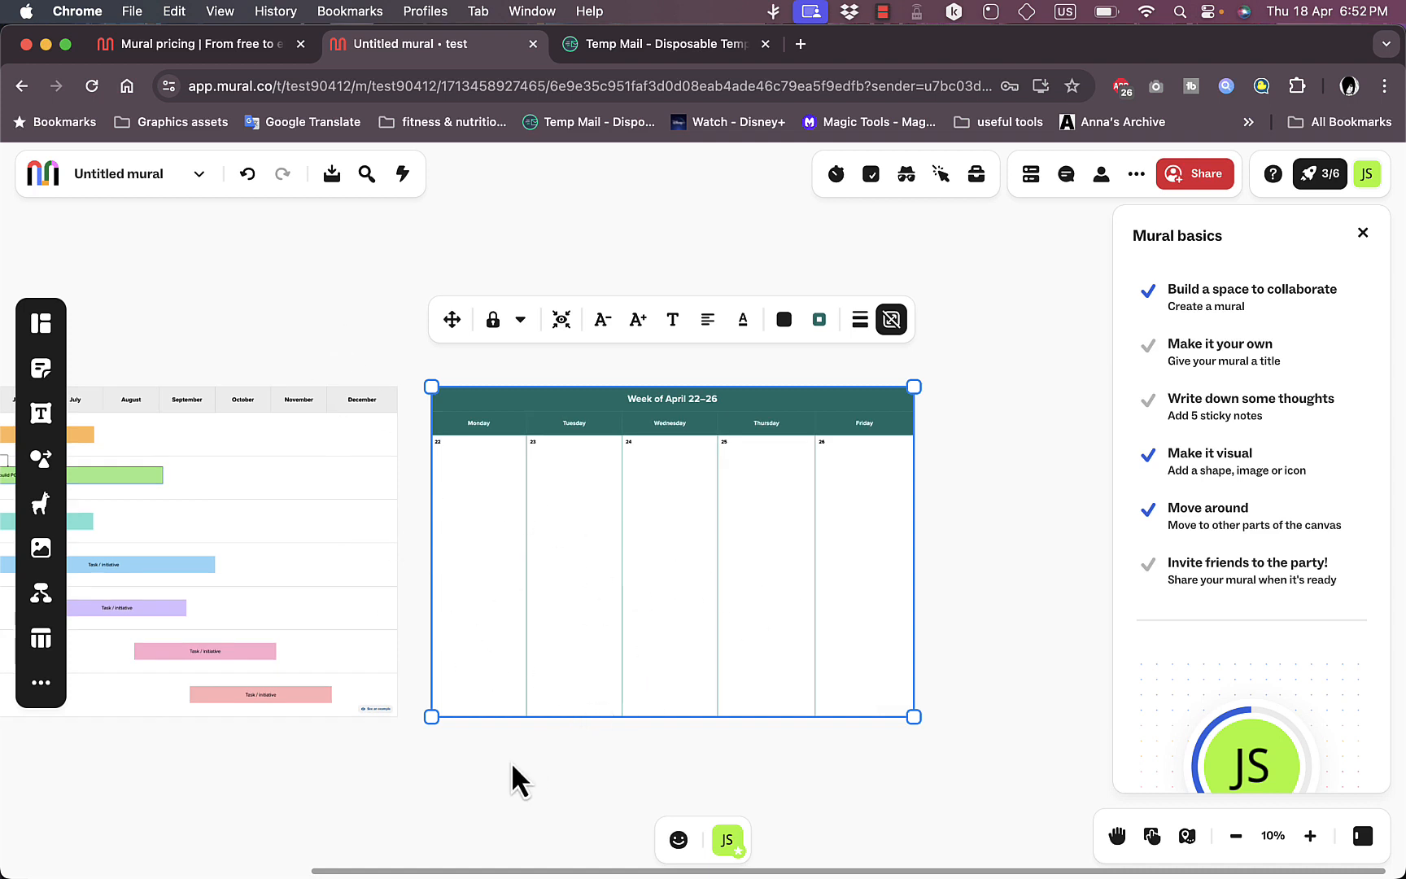
pyautogui.scroll(-6, 937, 323)
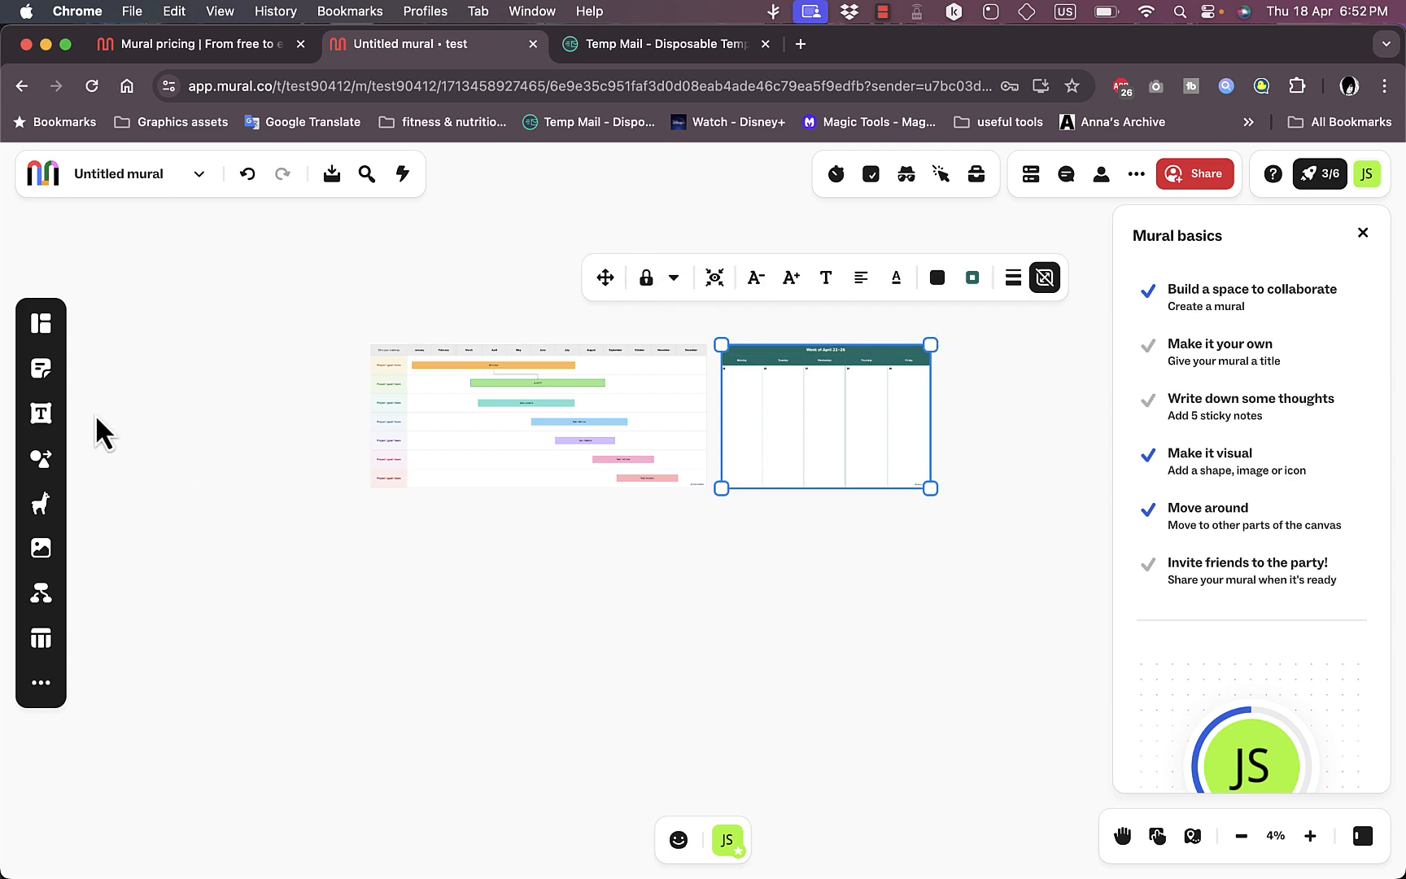
# Step: Browse the sticky note shapes, add a square yellow note below the templates, and enlarge it
pyautogui.click(38, 372)
pyautogui.click(42, 368)
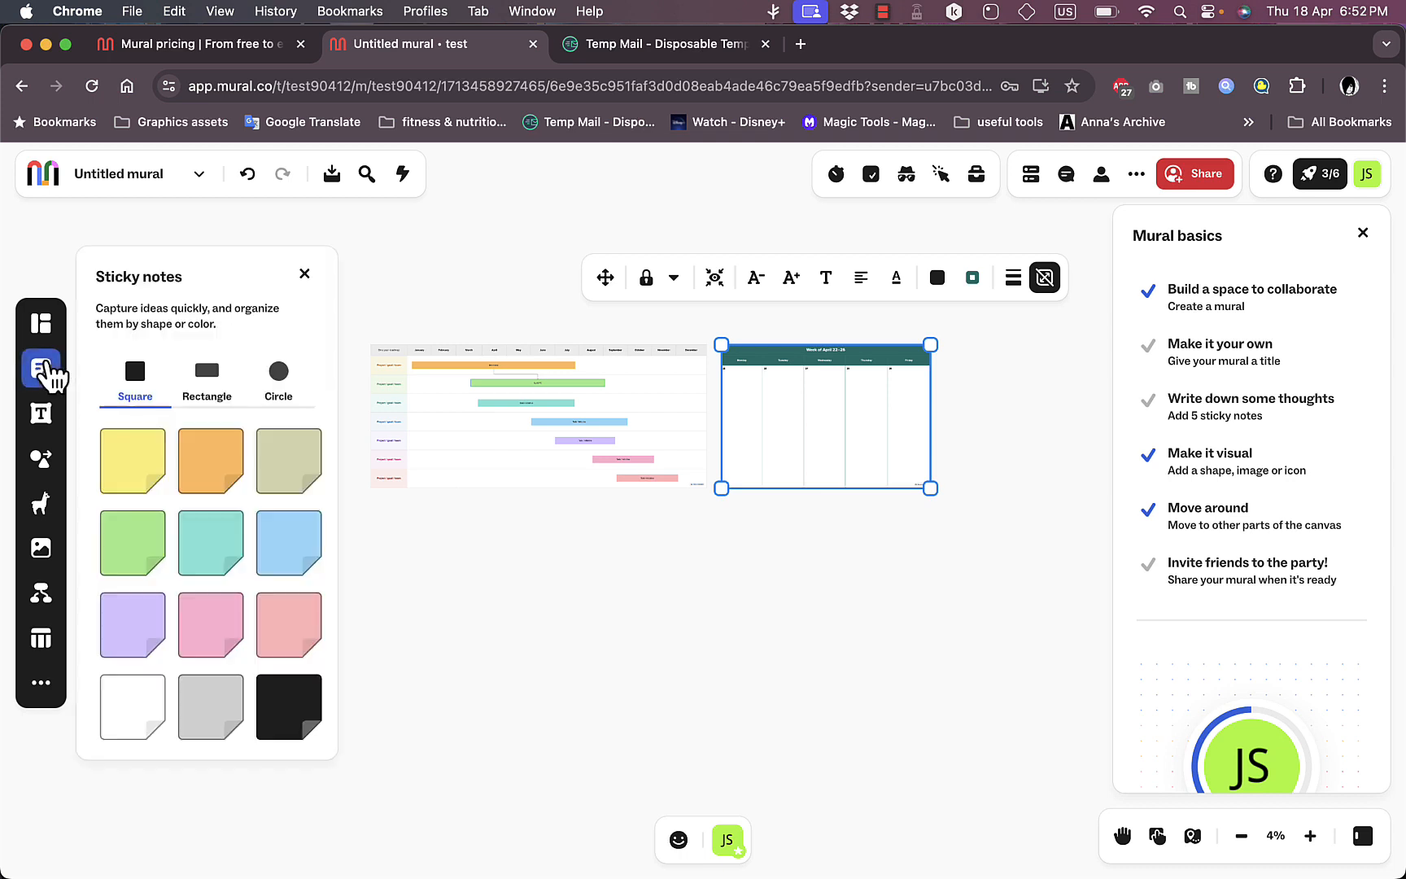
pyautogui.click(211, 383)
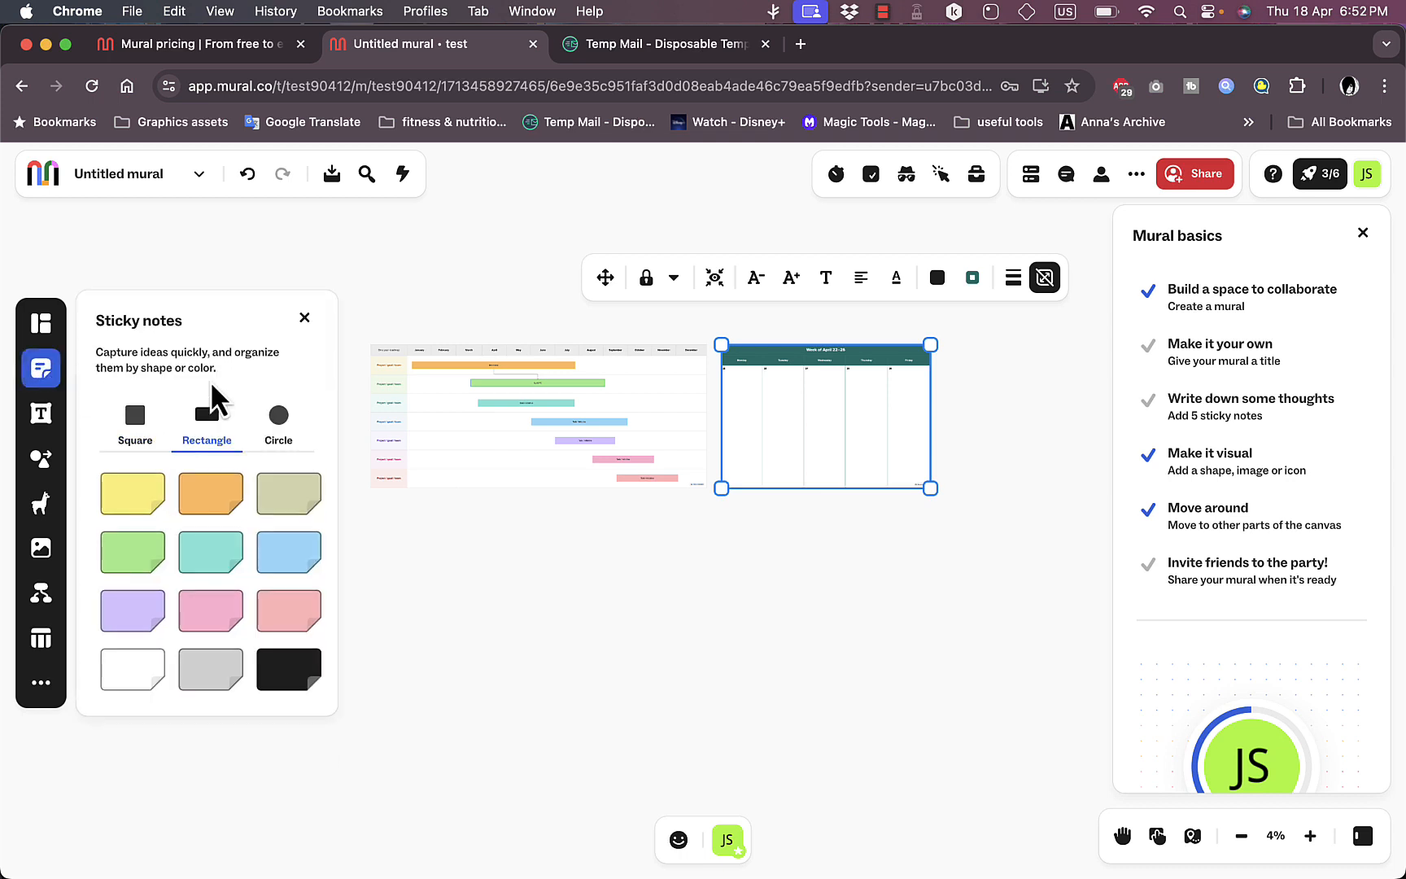
pyautogui.click(281, 419)
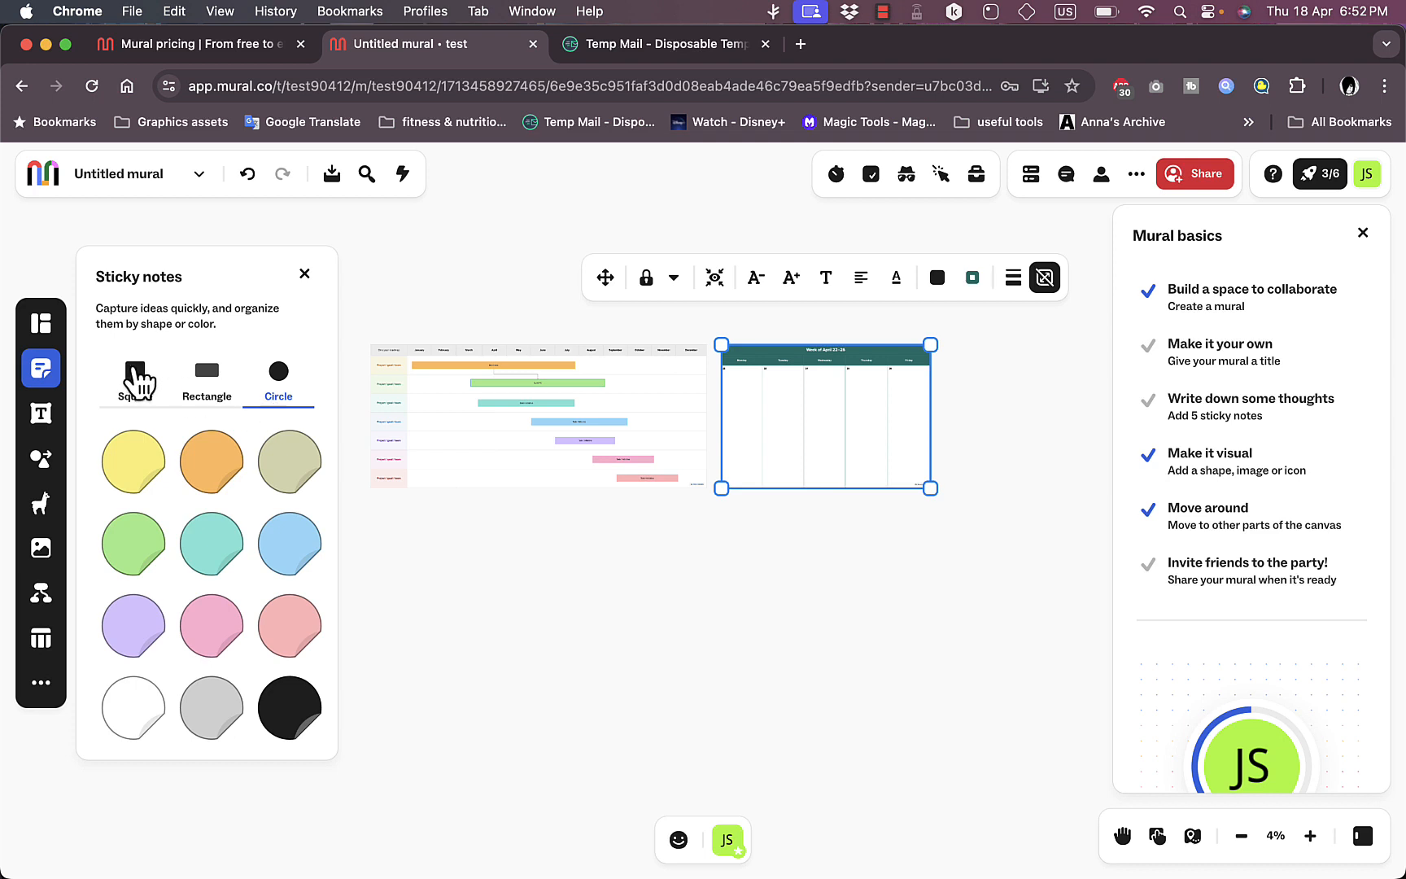
pyautogui.click(137, 381)
pyautogui.click(143, 471)
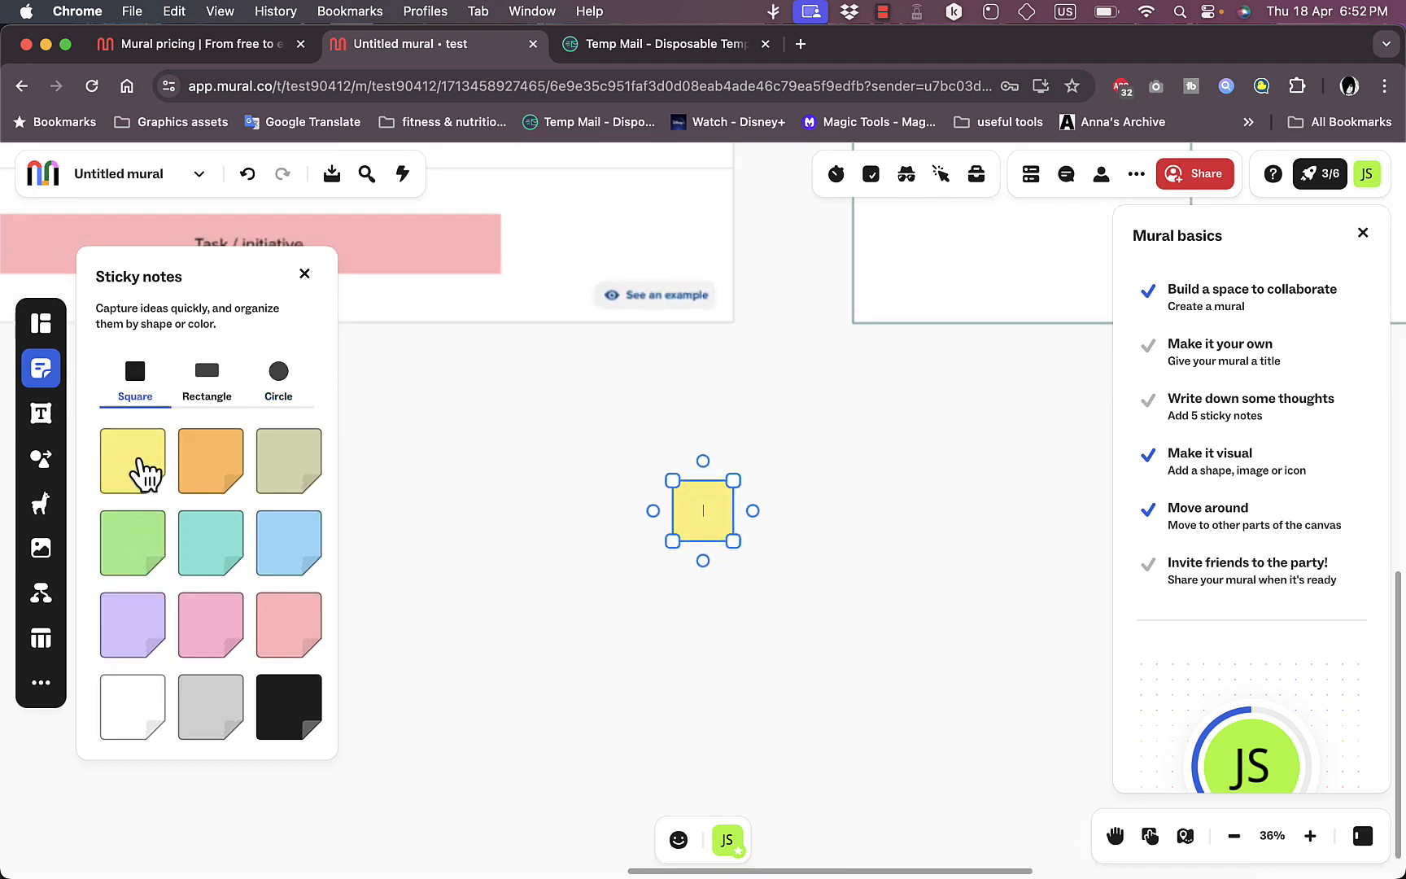
pyautogui.moveTo(740, 547); pyautogui.dragTo(973, 685)
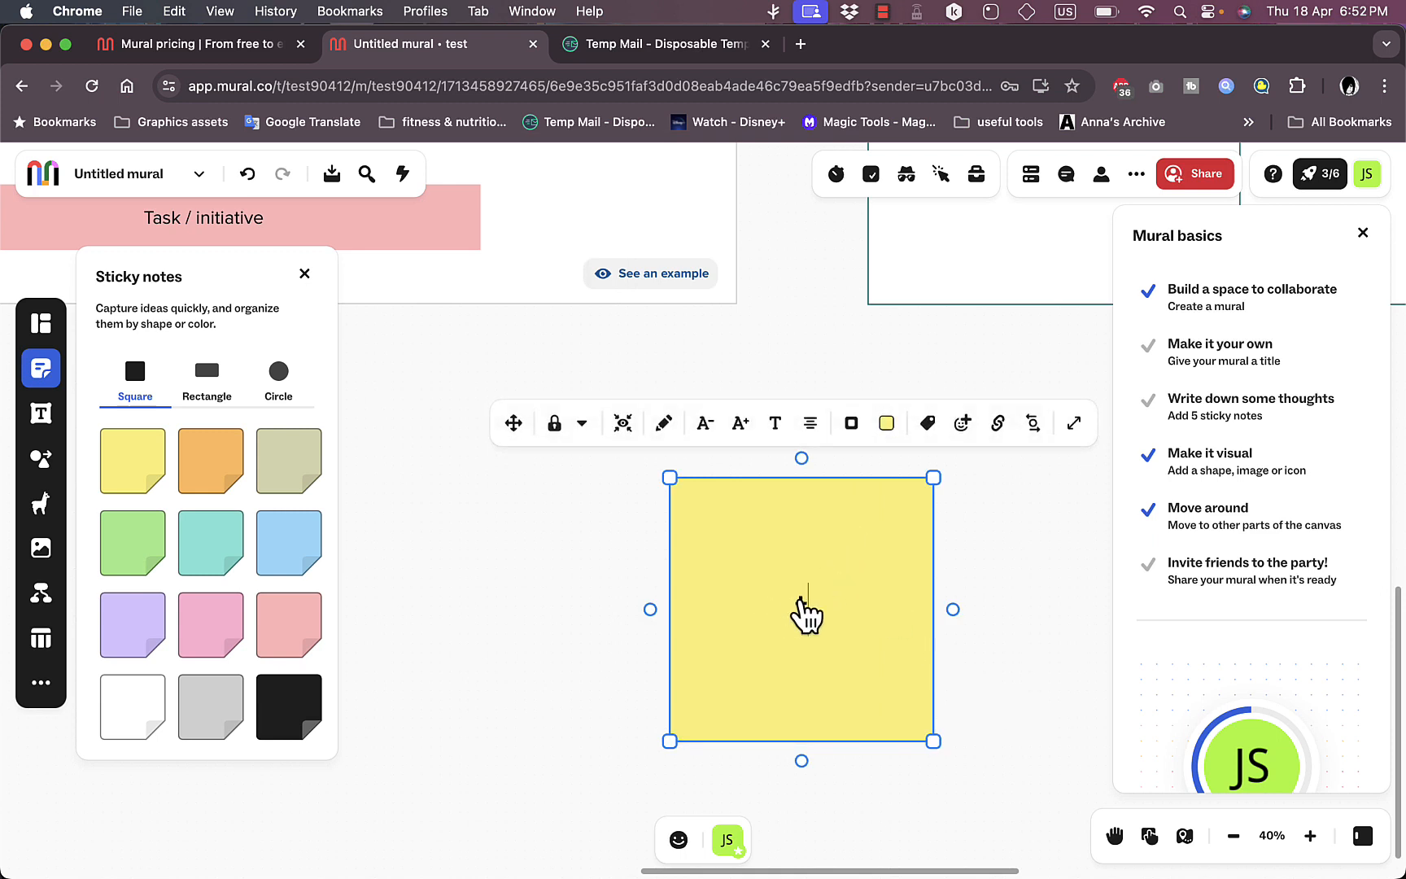
# Step: Write "testing out" on the yellow sticky note and format it in Shark Water at a larger text size
pyautogui.write('testing')
pyautogui.write('out')
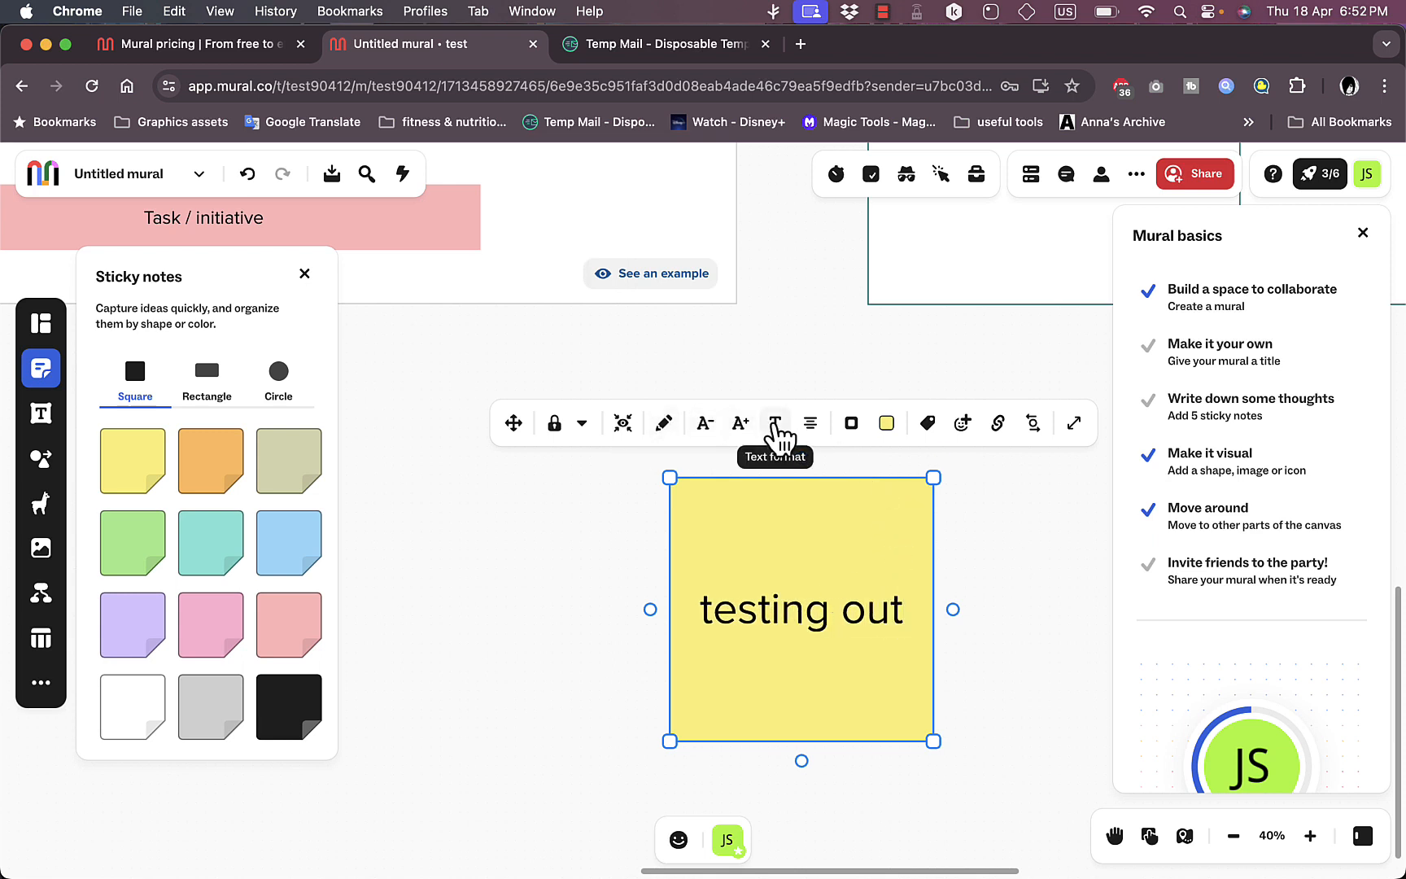
pyautogui.click(775, 425)
pyautogui.click(843, 467)
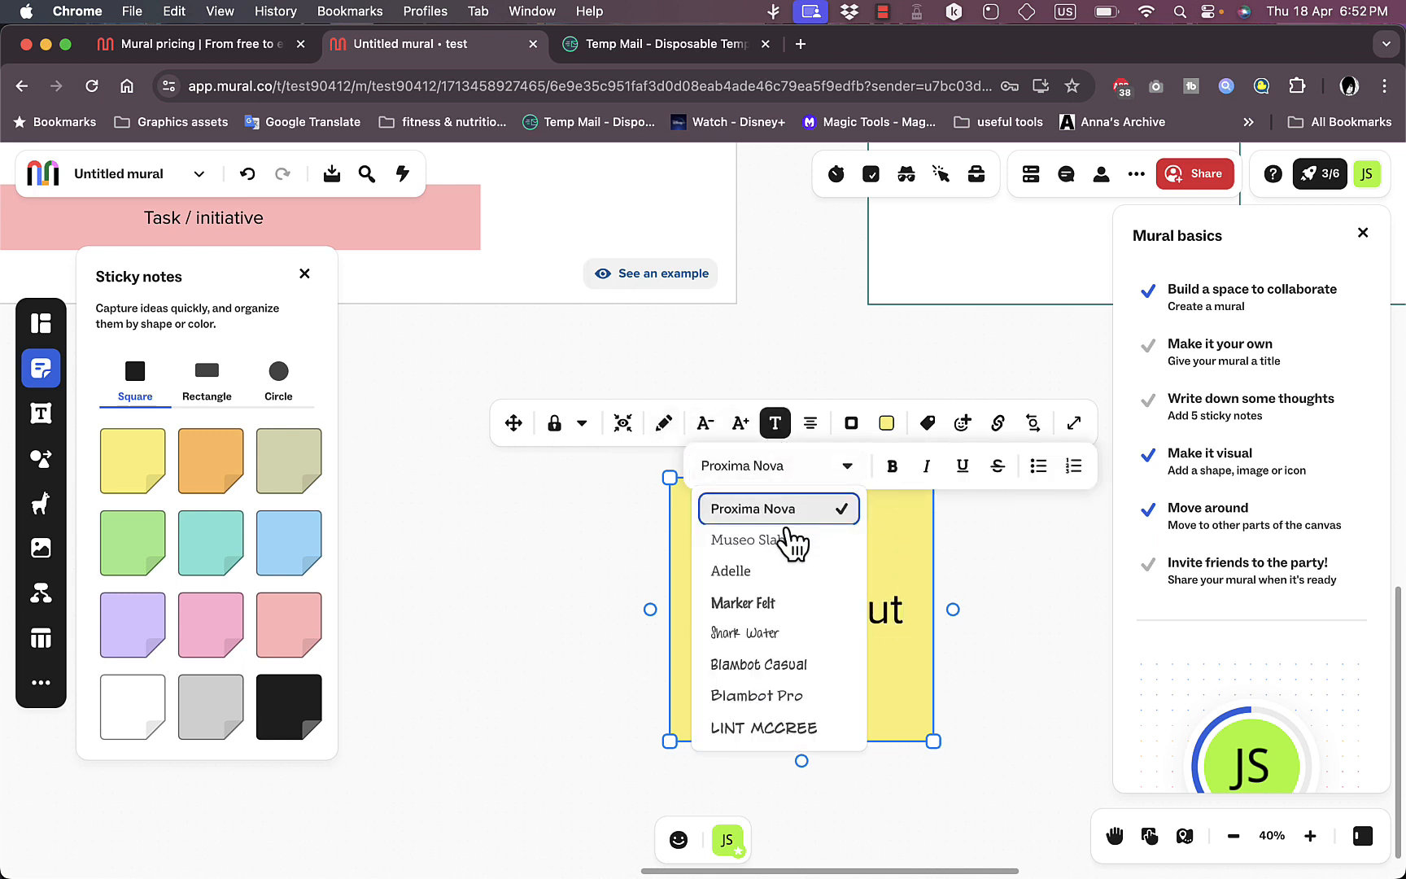
pyautogui.click(768, 635)
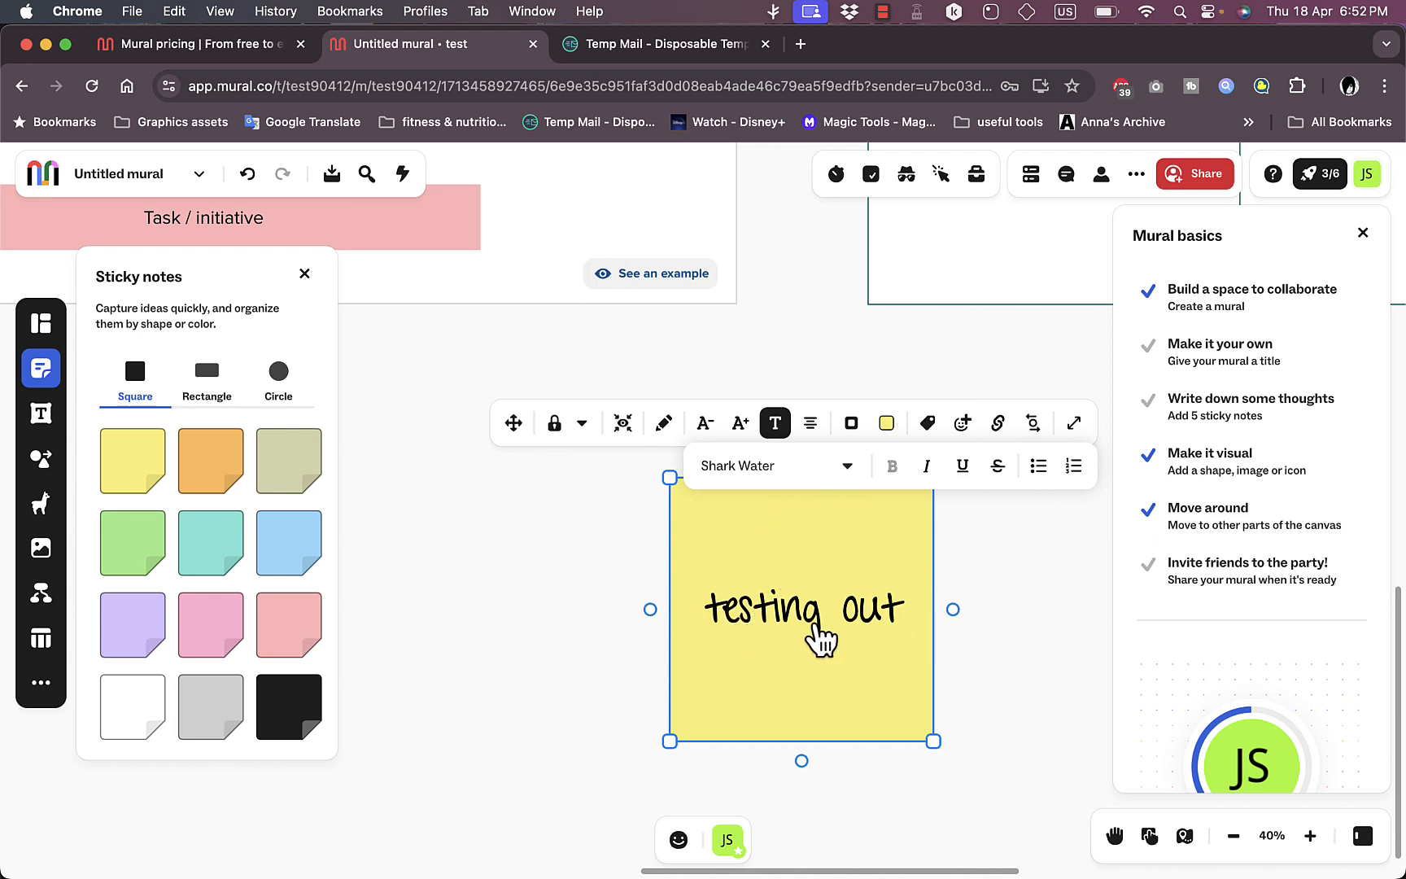
pyautogui.click(742, 422)
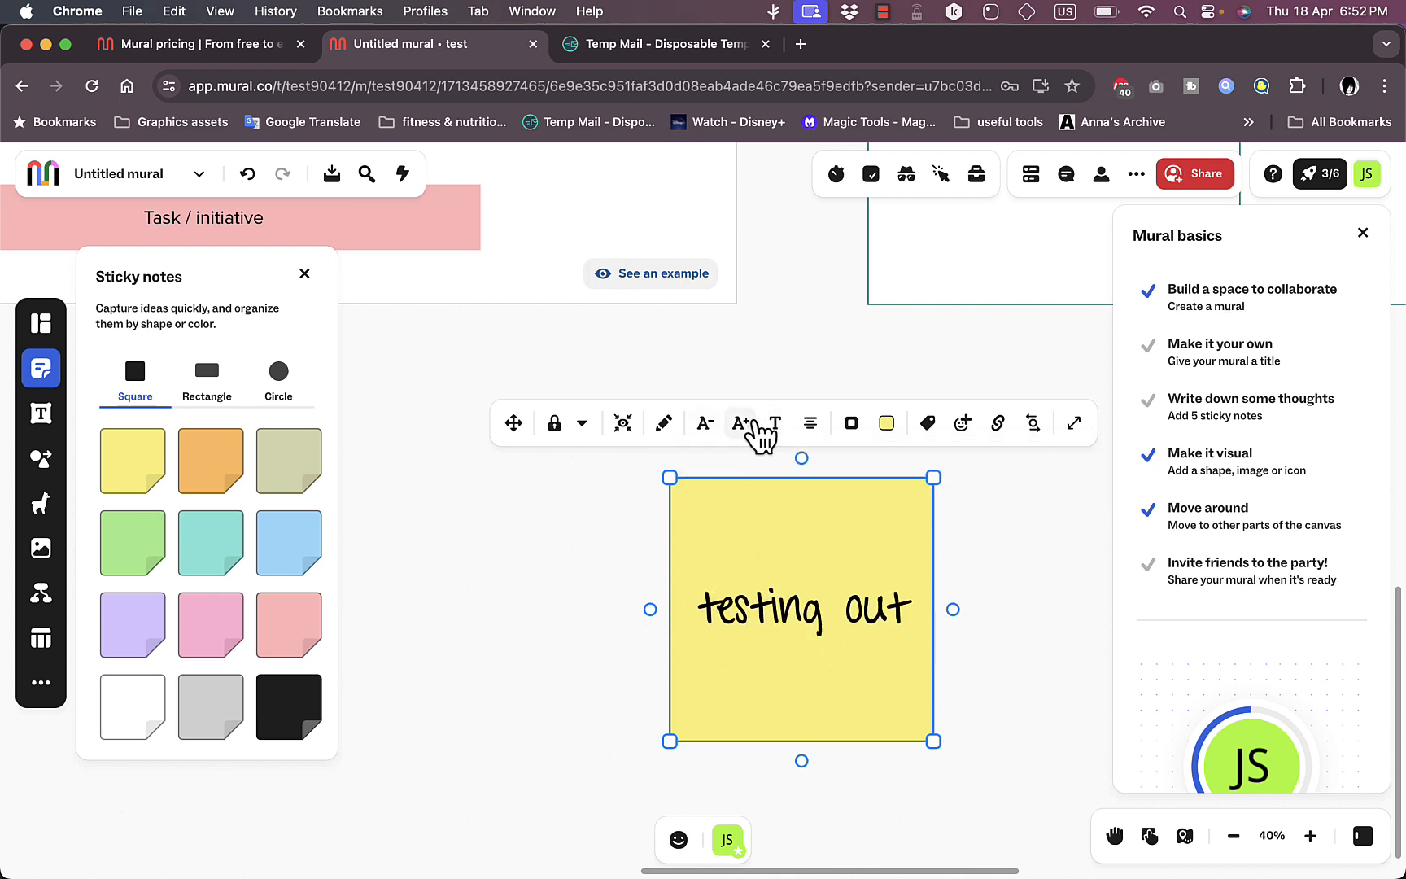
pyautogui.moveTo(895, 562); pyautogui.dragTo(898, 519)
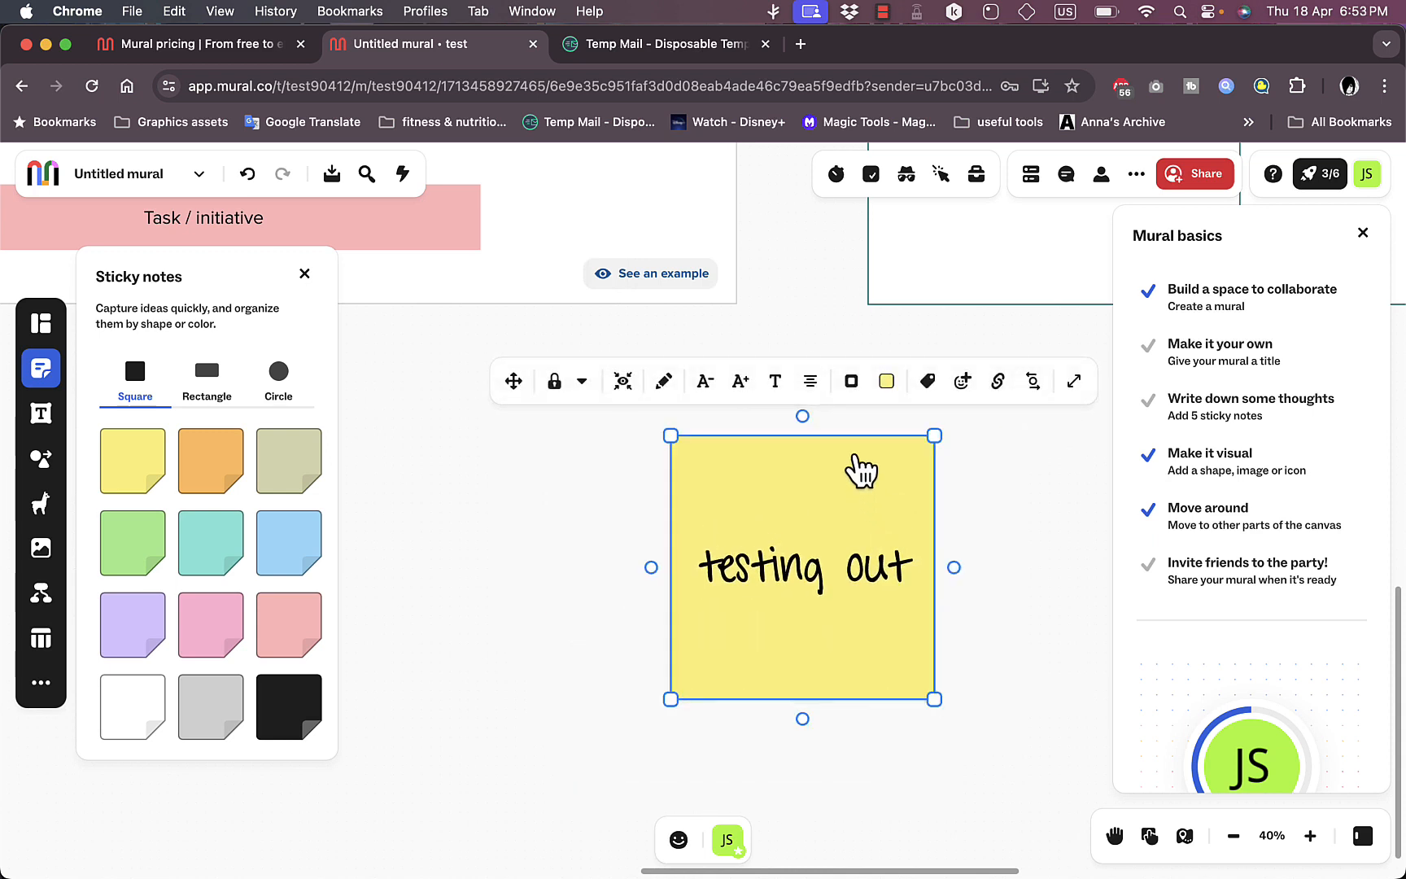
# Step: Toggle the sticky note's border off and back on, and look through its color options
pyautogui.click(852, 382)
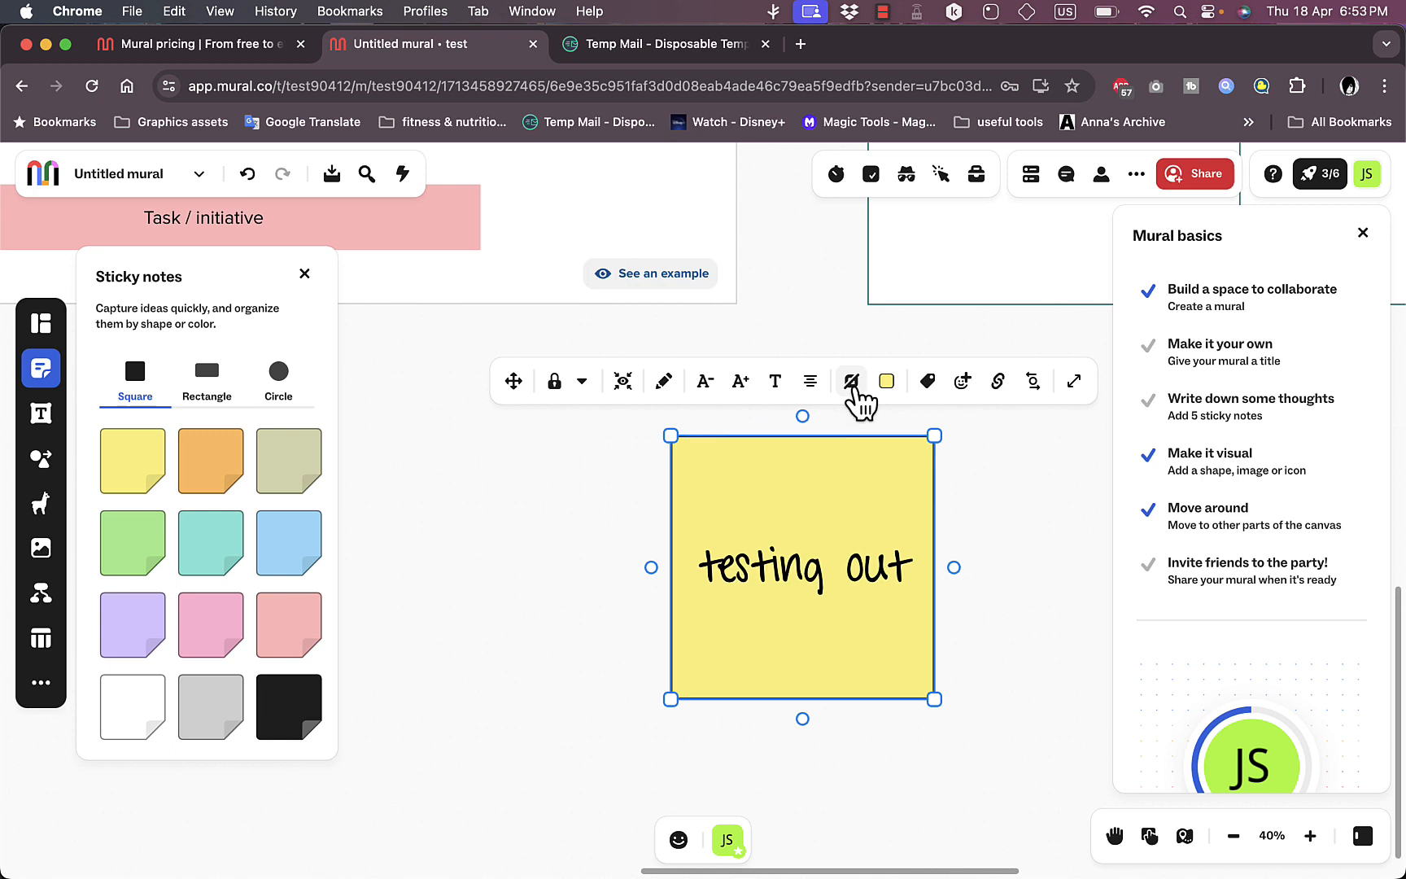
pyautogui.click(853, 382)
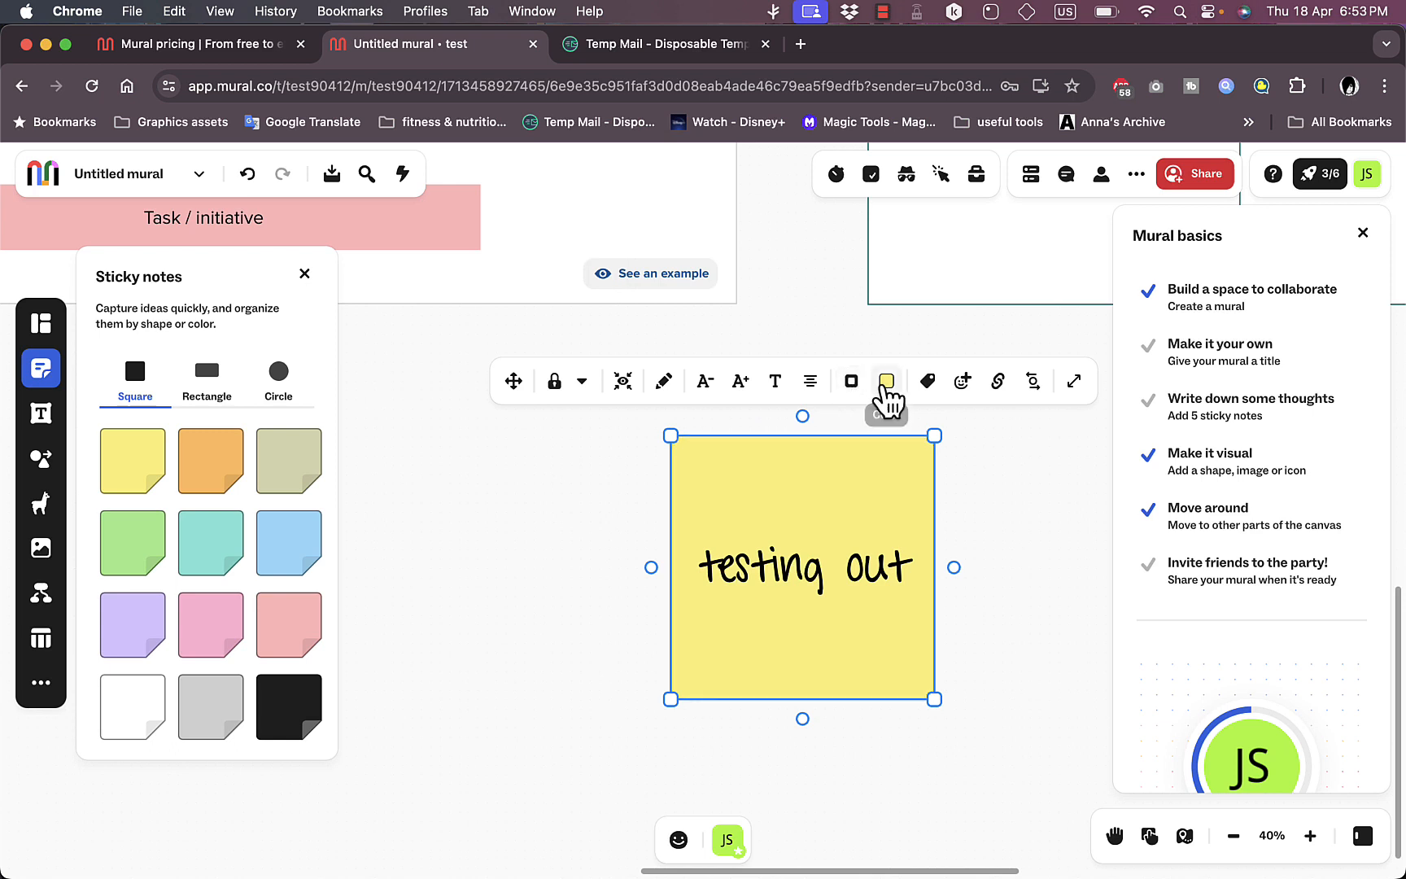
pyautogui.click(885, 382)
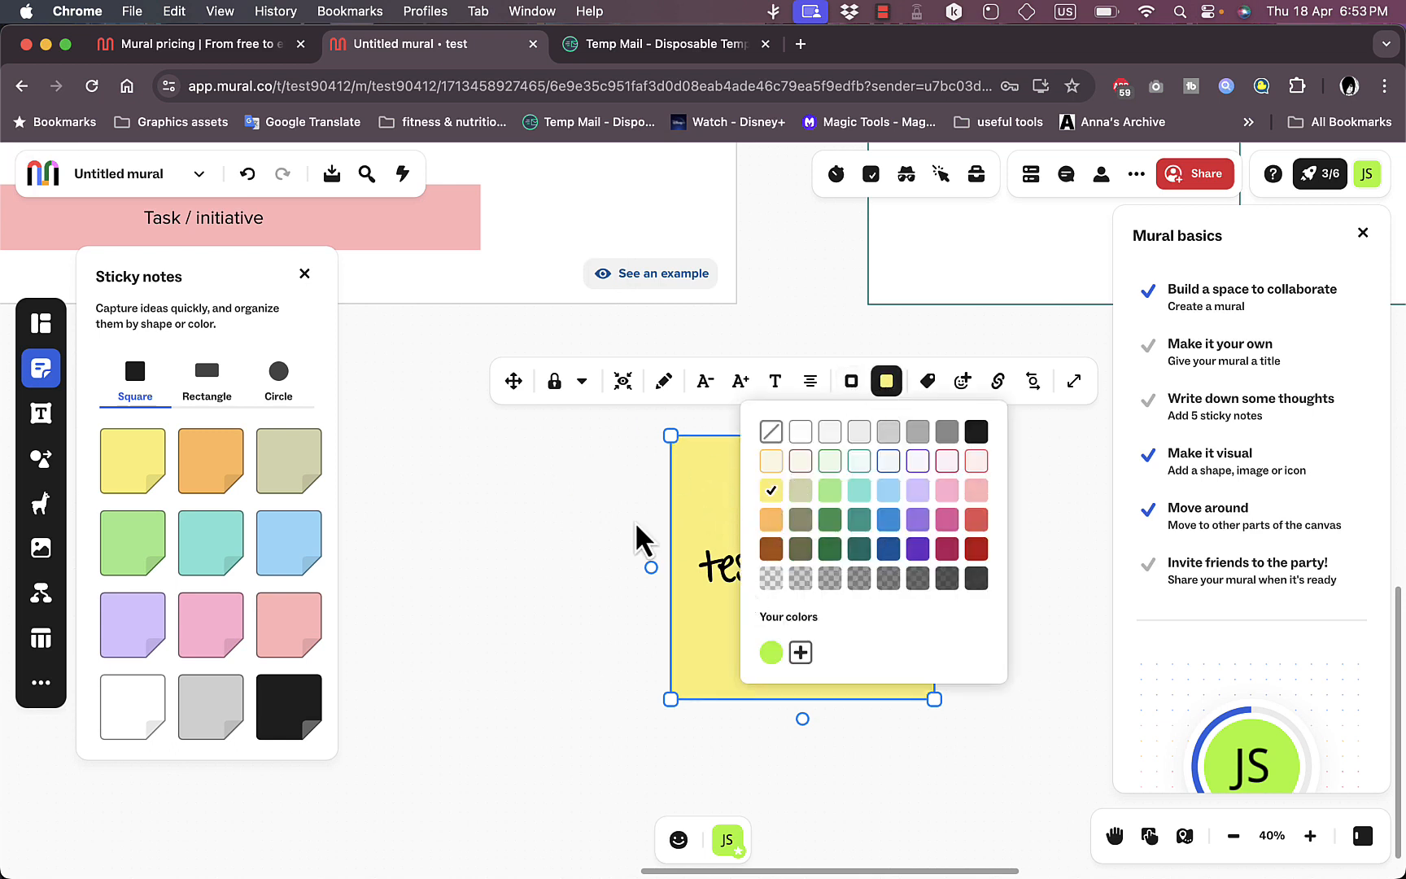
pyautogui.click(593, 505)
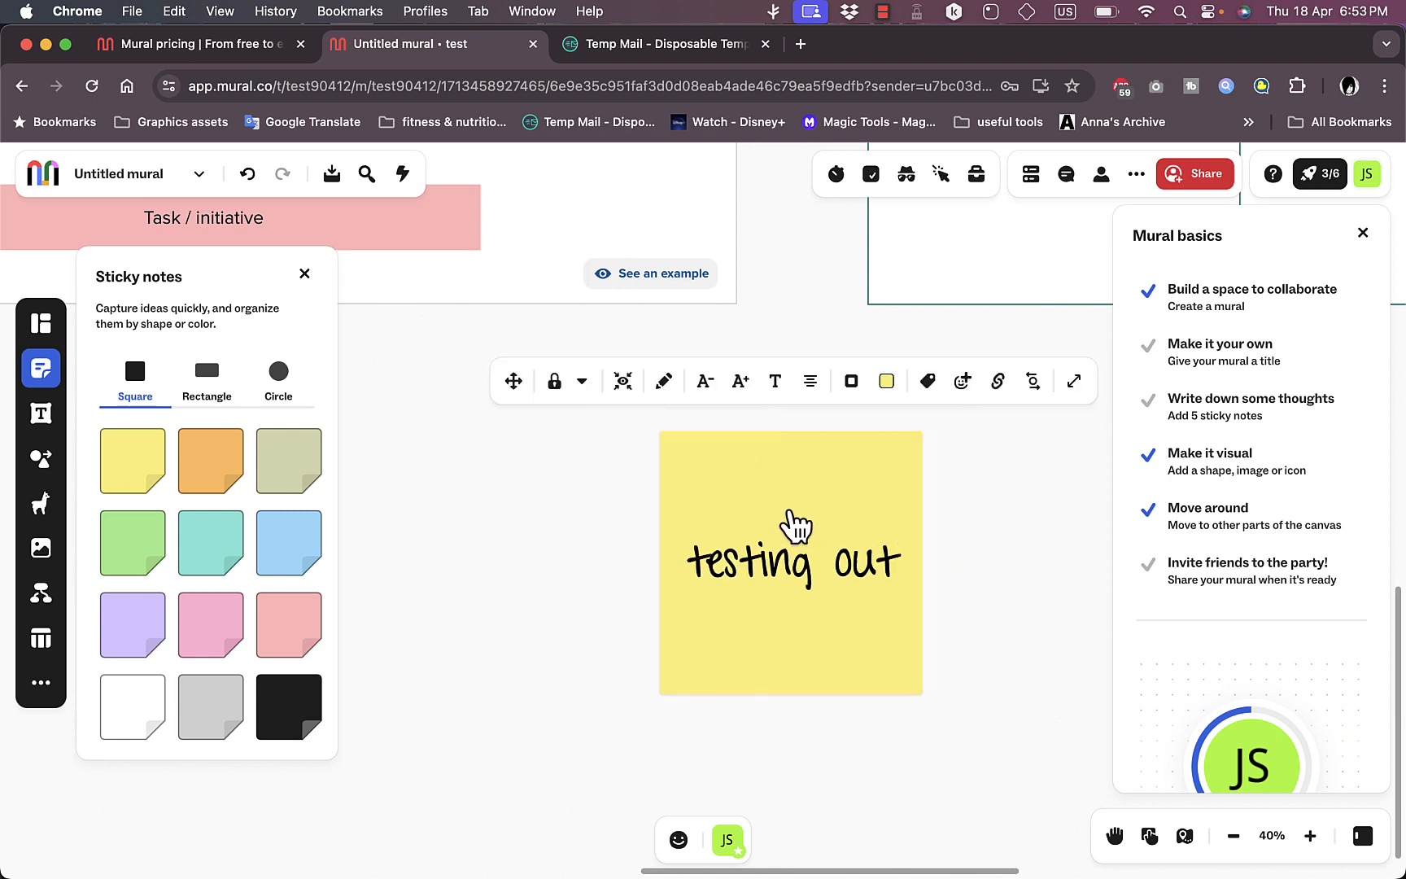
# Step: Shrink the "testing out" note and place it on the roadmap under October, near the green bar's row
pyautogui.moveTo(790, 513); pyautogui.dragTo(652, 299)
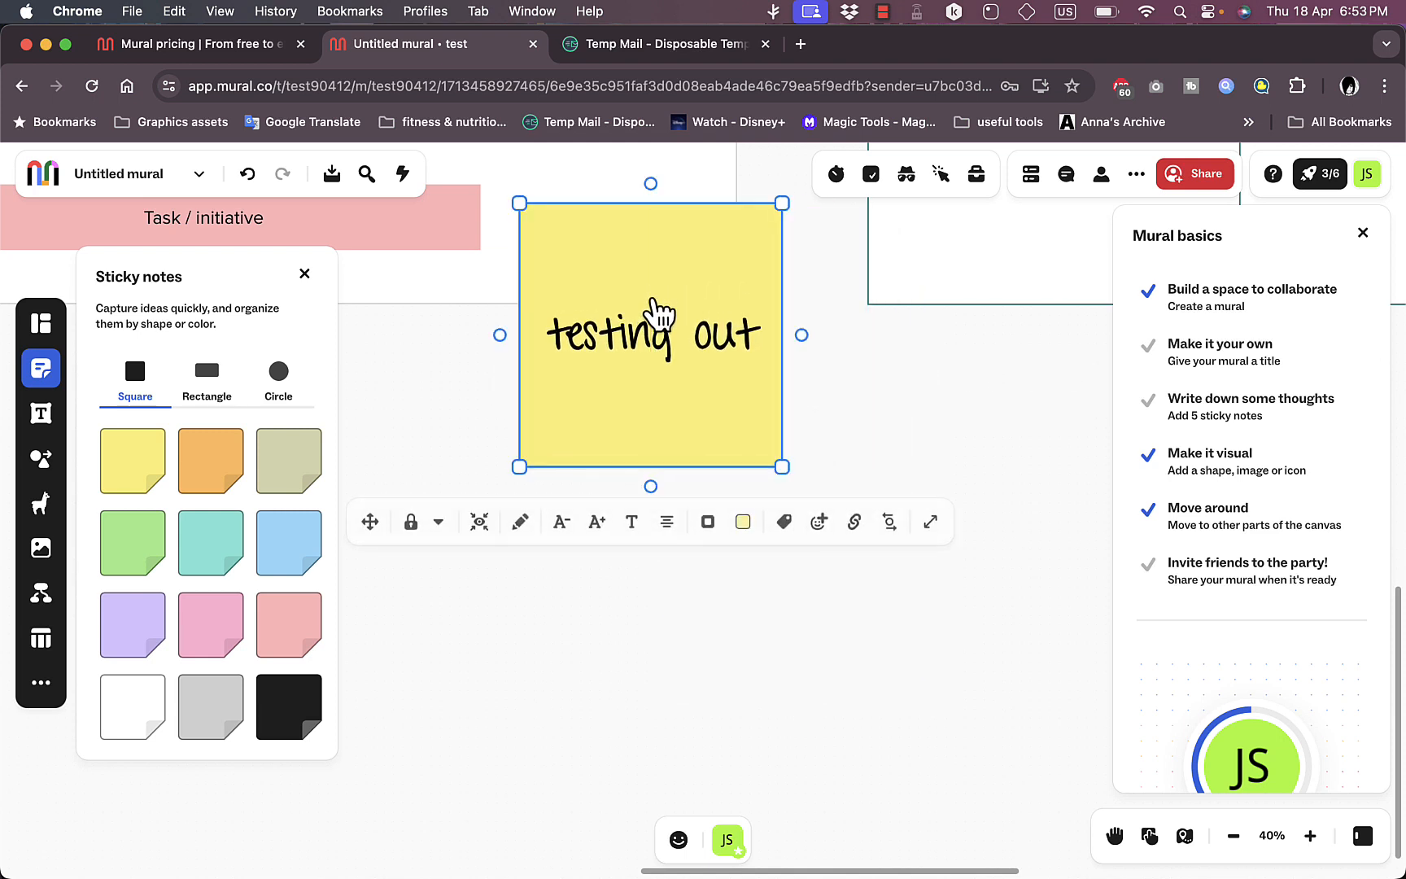
pyautogui.scroll(-10, 659, 313)
pyautogui.scroll(3, 659, 313)
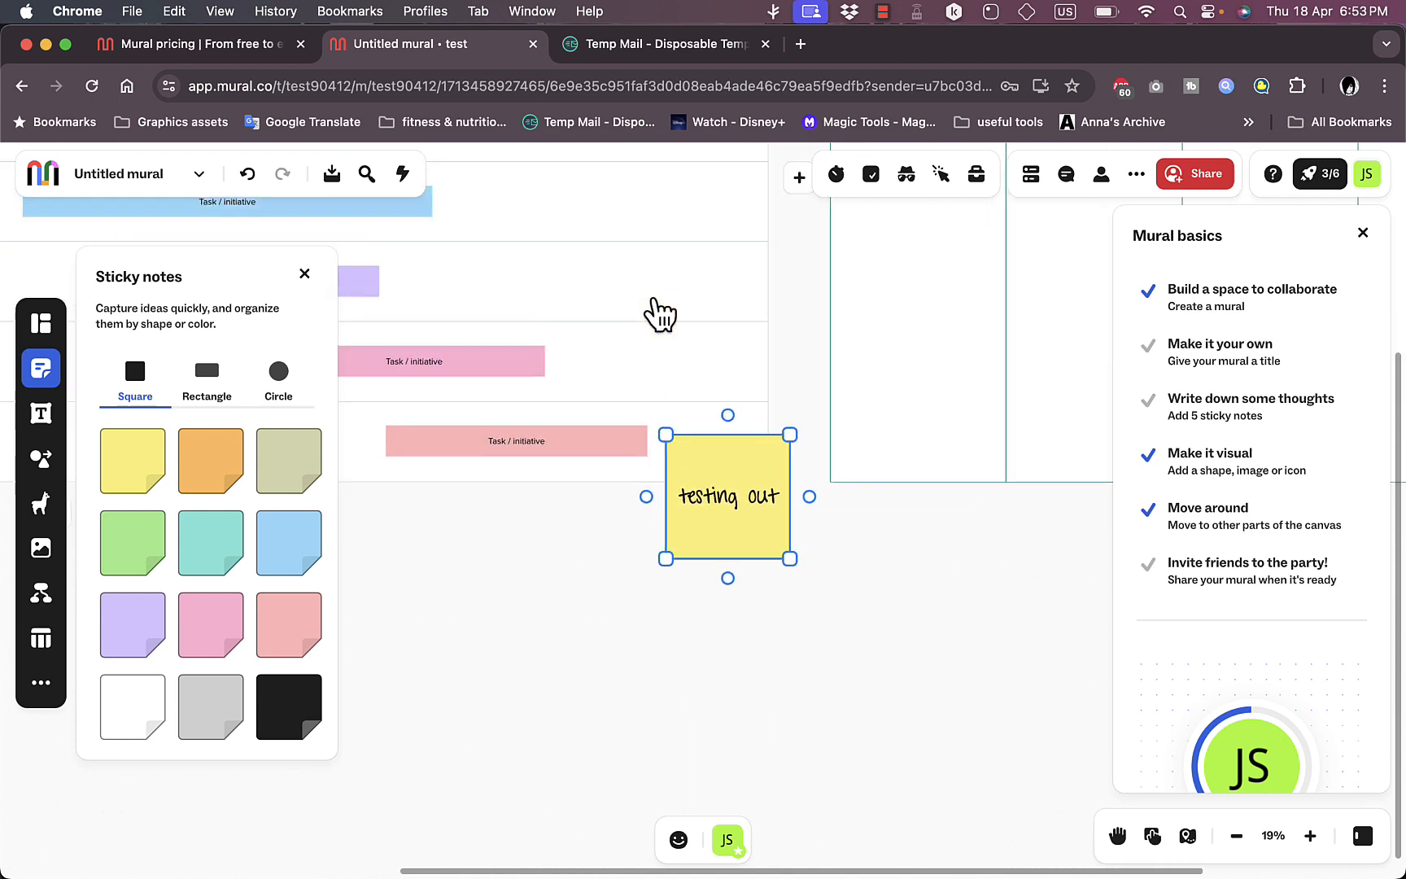
pyautogui.scroll(5, 660, 315)
pyautogui.hscroll(-2, 659, 314)
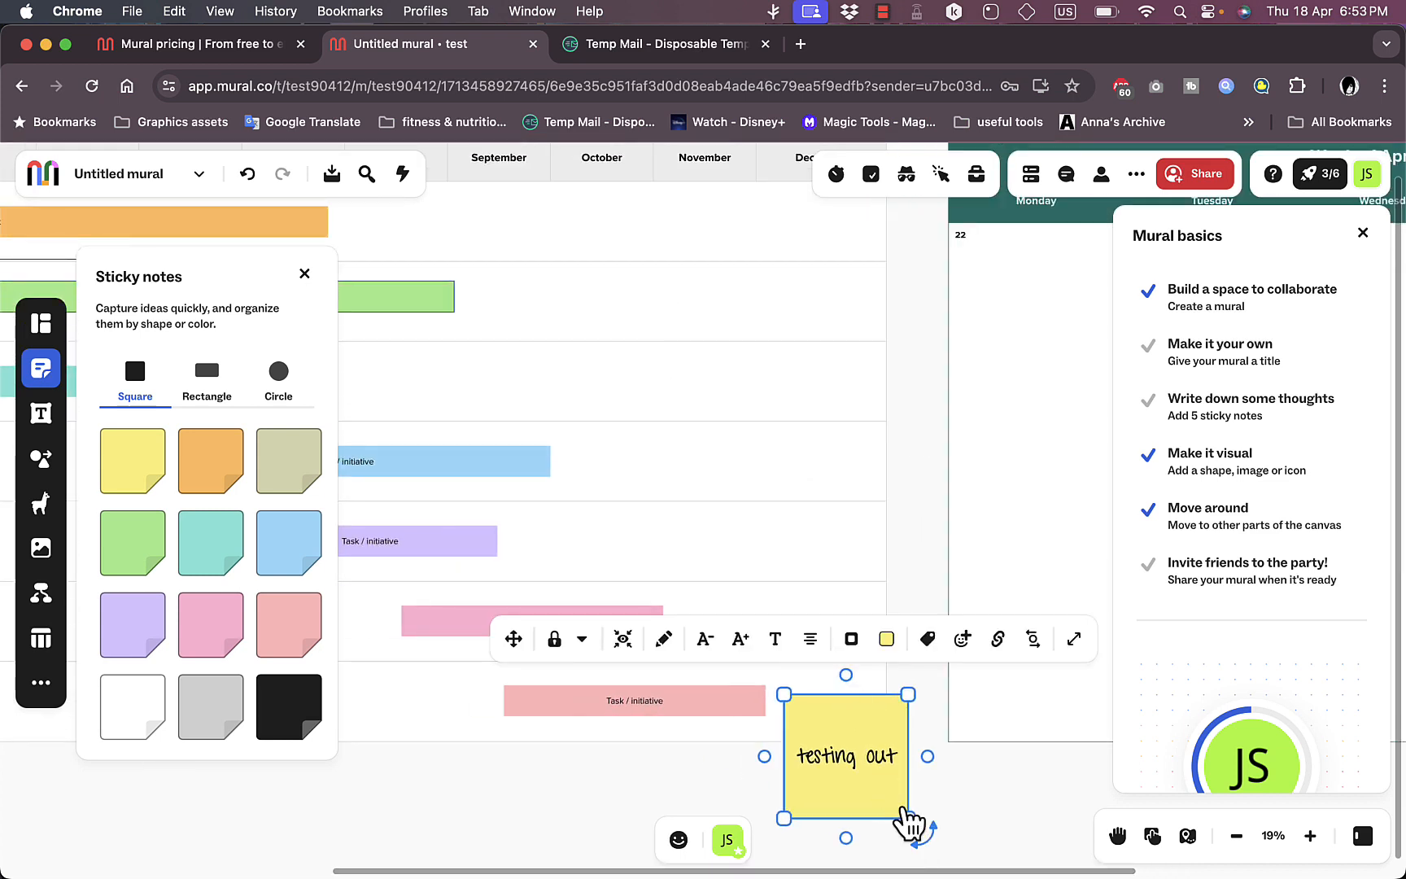
pyautogui.moveTo(909, 820); pyautogui.dragTo(848, 765)
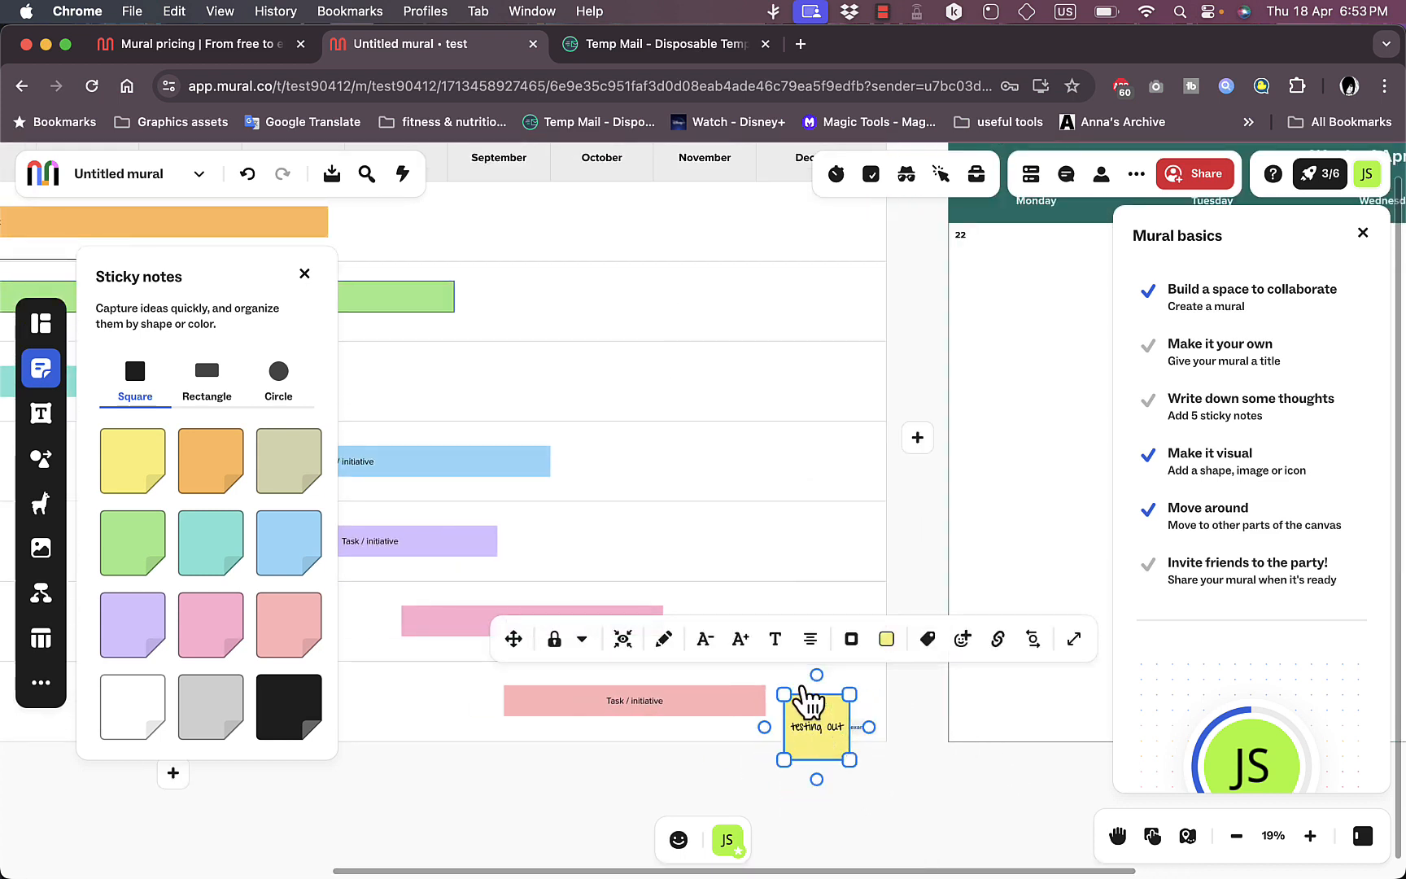
pyautogui.moveTo(810, 700); pyautogui.dragTo(599, 336)
pyautogui.scroll(2, 781, 391)
pyautogui.hscroll(-3, 781, 390)
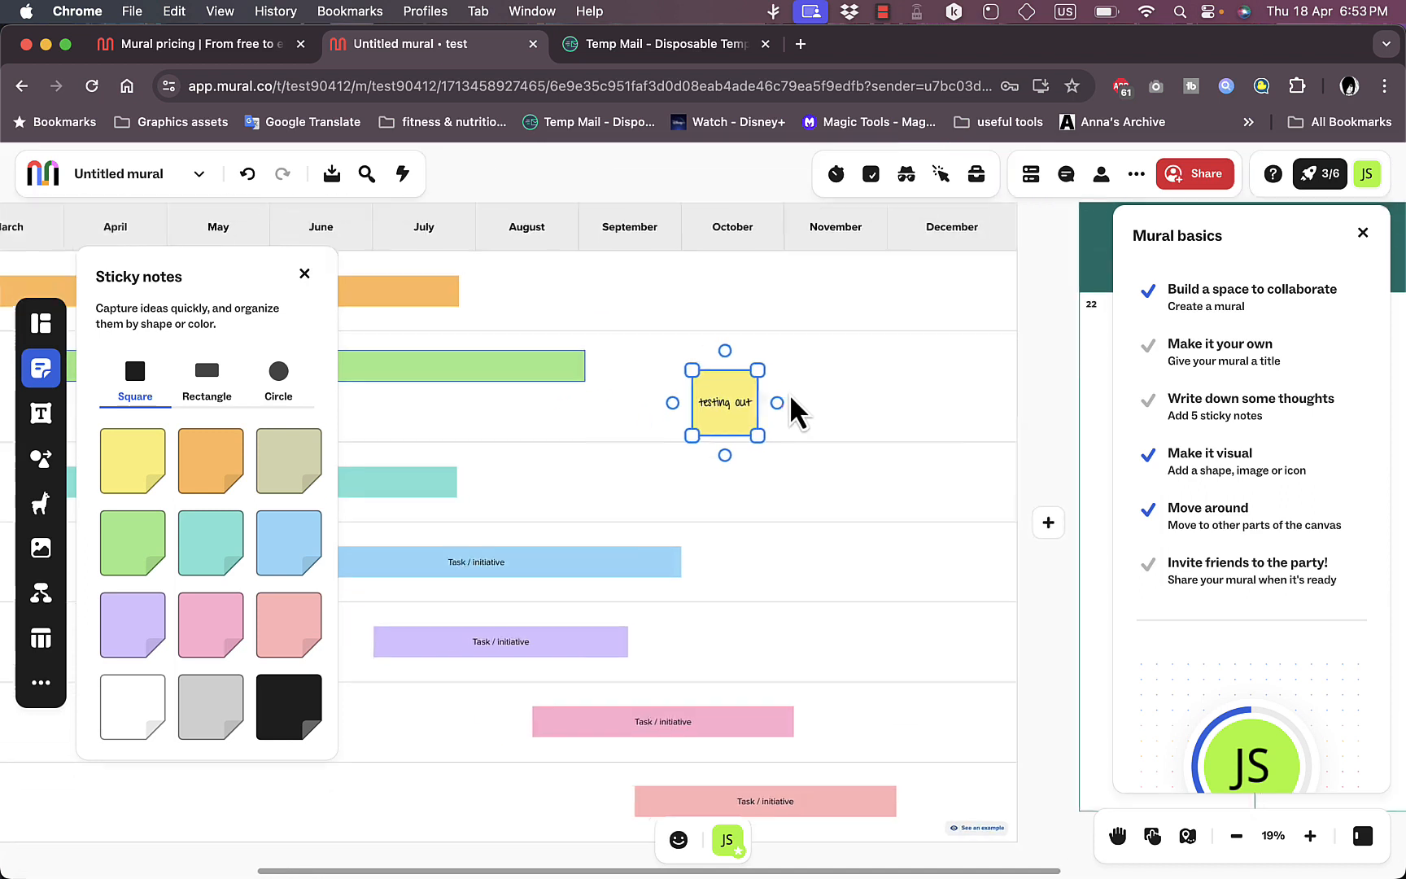
# Step: Connect the end of the green "build PC" bar to the "testing out" note and move the note slightly lower
pyautogui.click(562, 385)
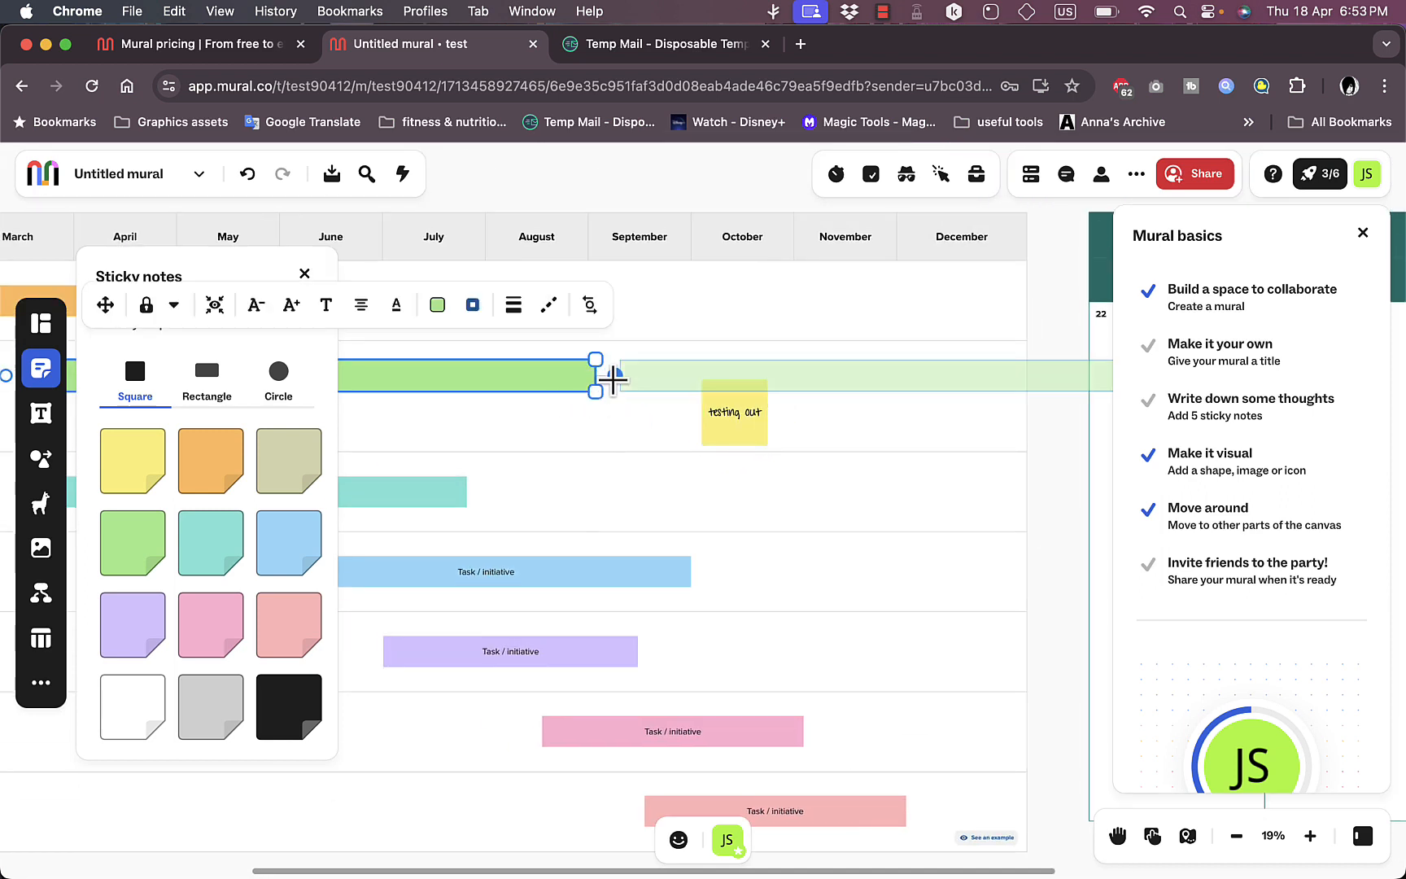
pyautogui.moveTo(612, 376); pyautogui.dragTo(718, 495)
# Step: Enter "important appointment" in the Monday 22 cell of the weekly calendar and enlarge the cell's text
pyautogui.hscroll(10, 718, 499)
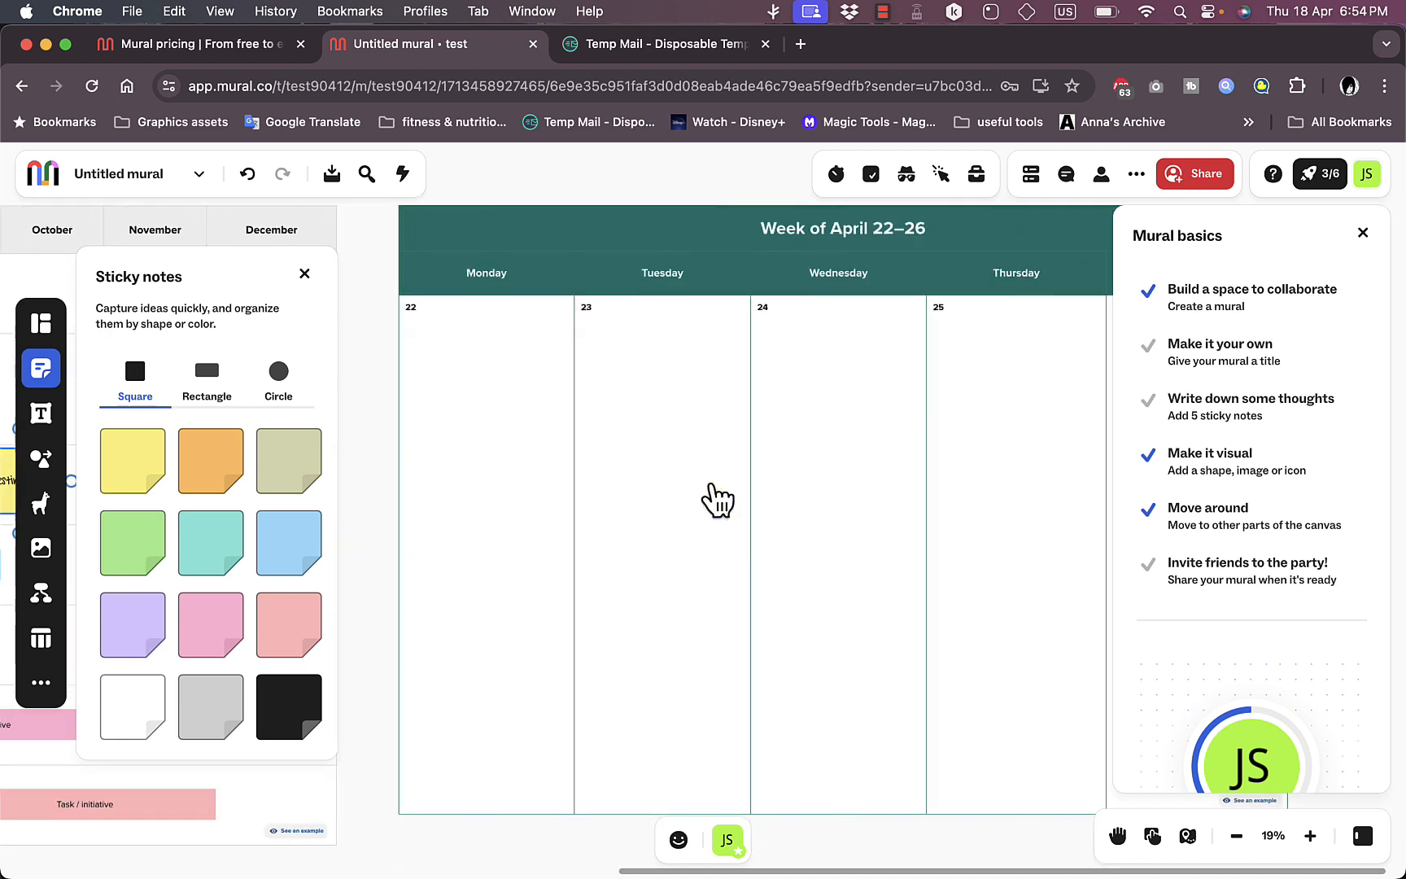
pyautogui.scroll(2, 718, 499)
pyautogui.hscroll(-2, 719, 497)
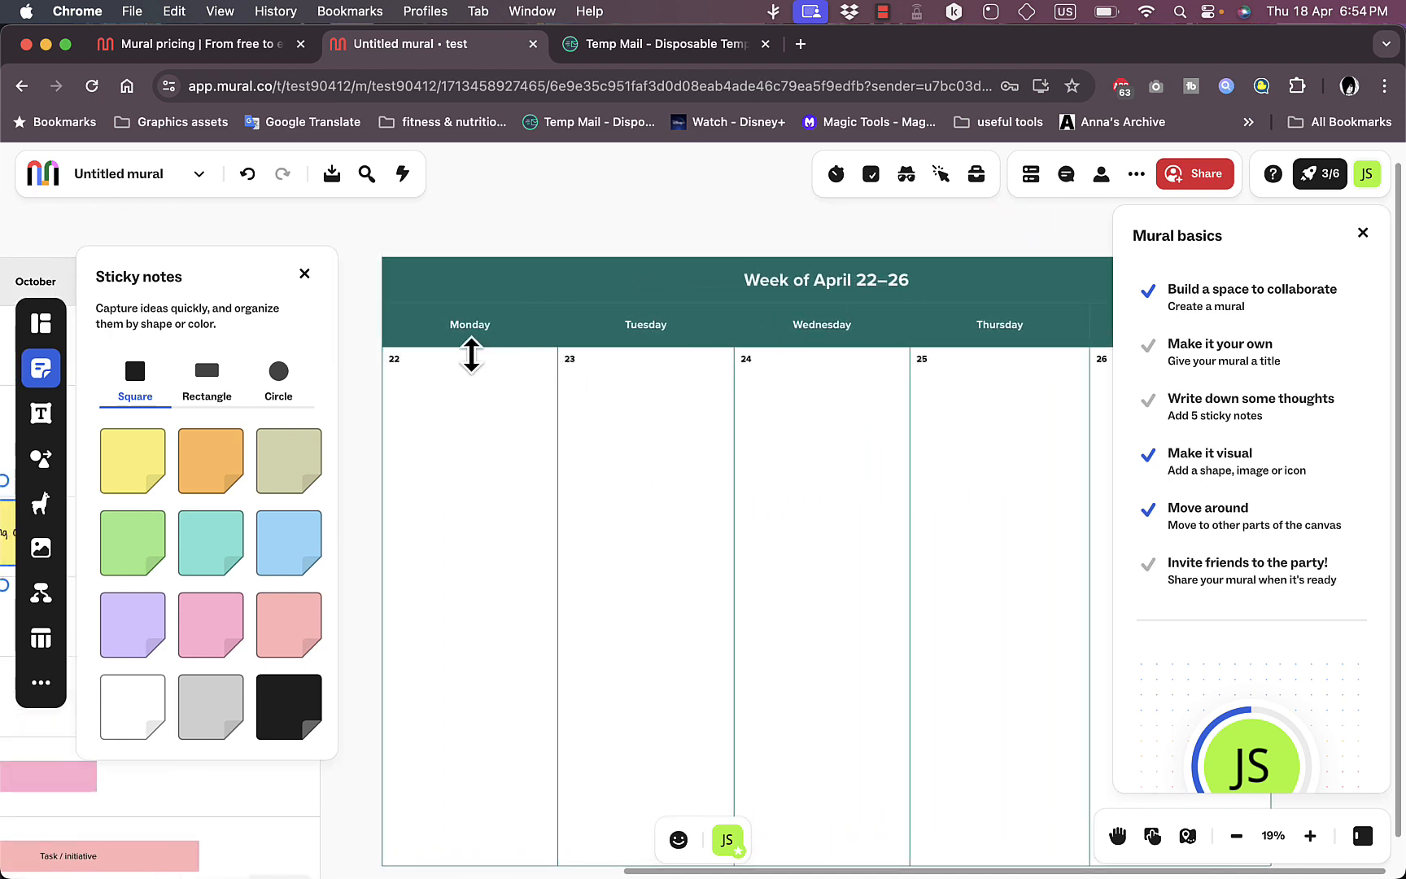
pyautogui.click(471, 353)
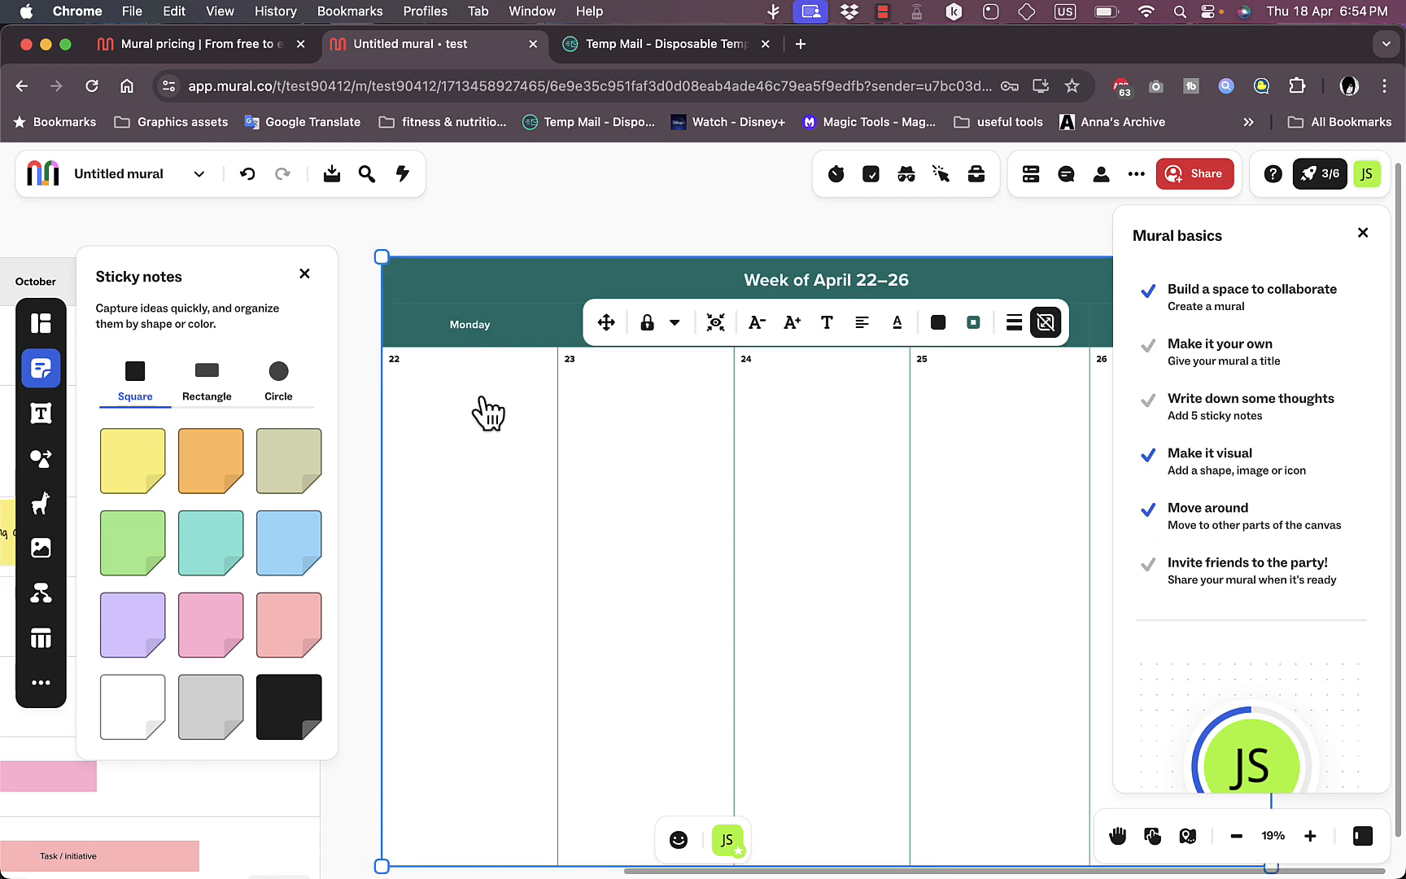
pyautogui.click(483, 403)
pyautogui.click(627, 438)
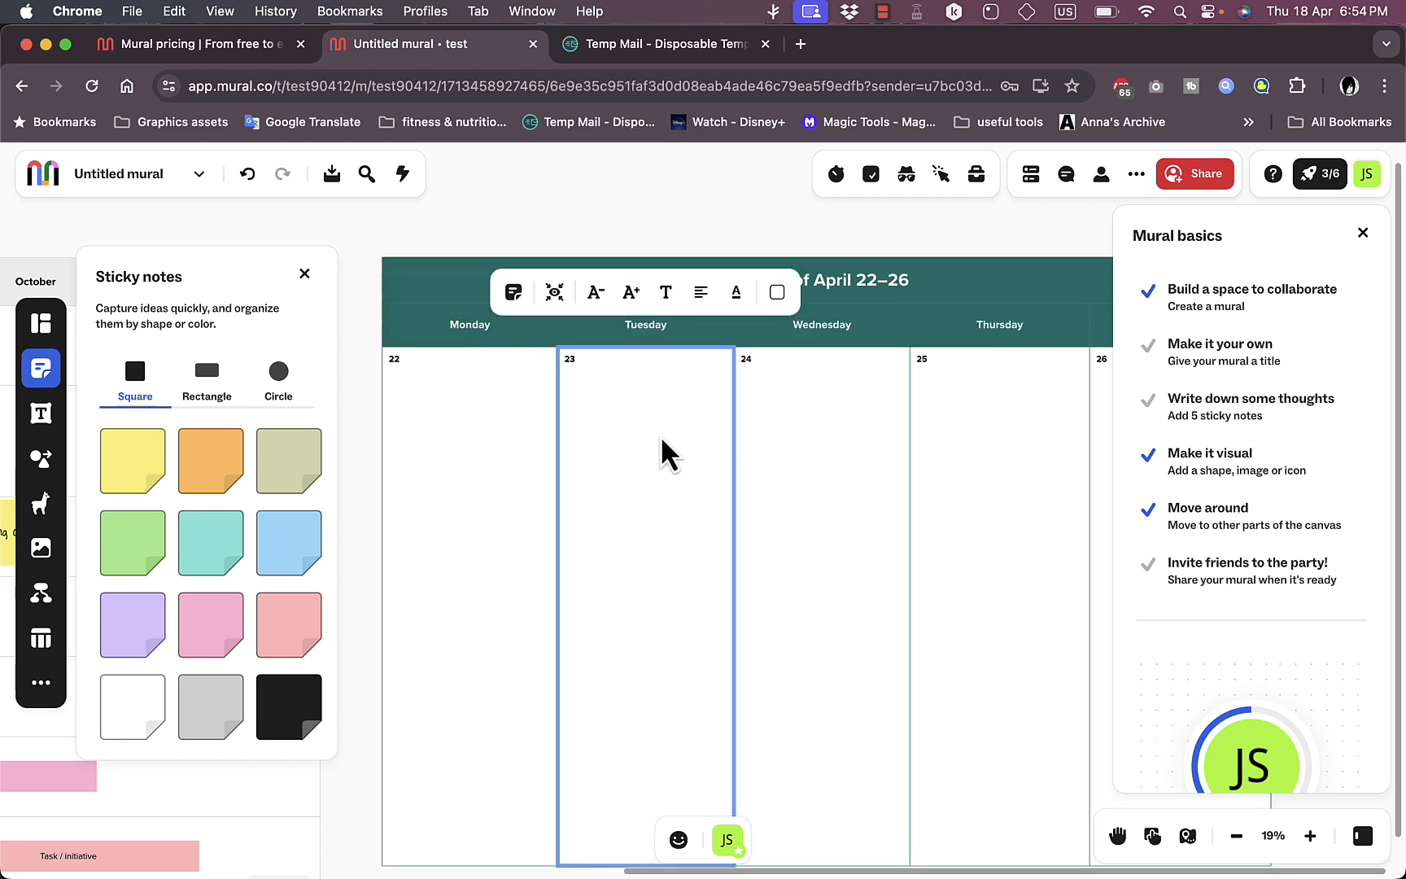
pyautogui.click(842, 460)
pyautogui.click(1001, 493)
pyautogui.click(524, 465)
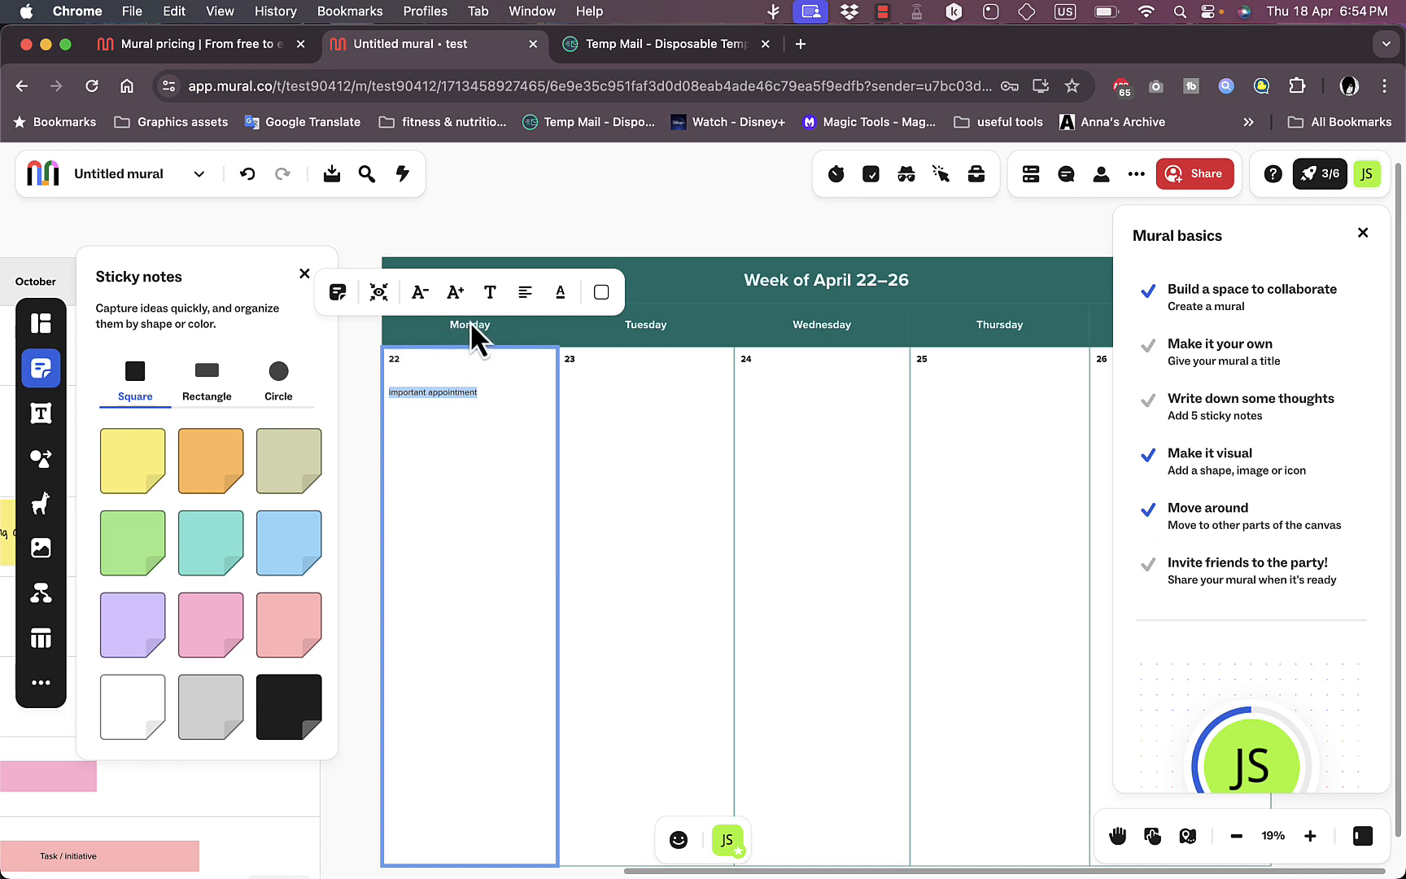
pyautogui.click(455, 291)
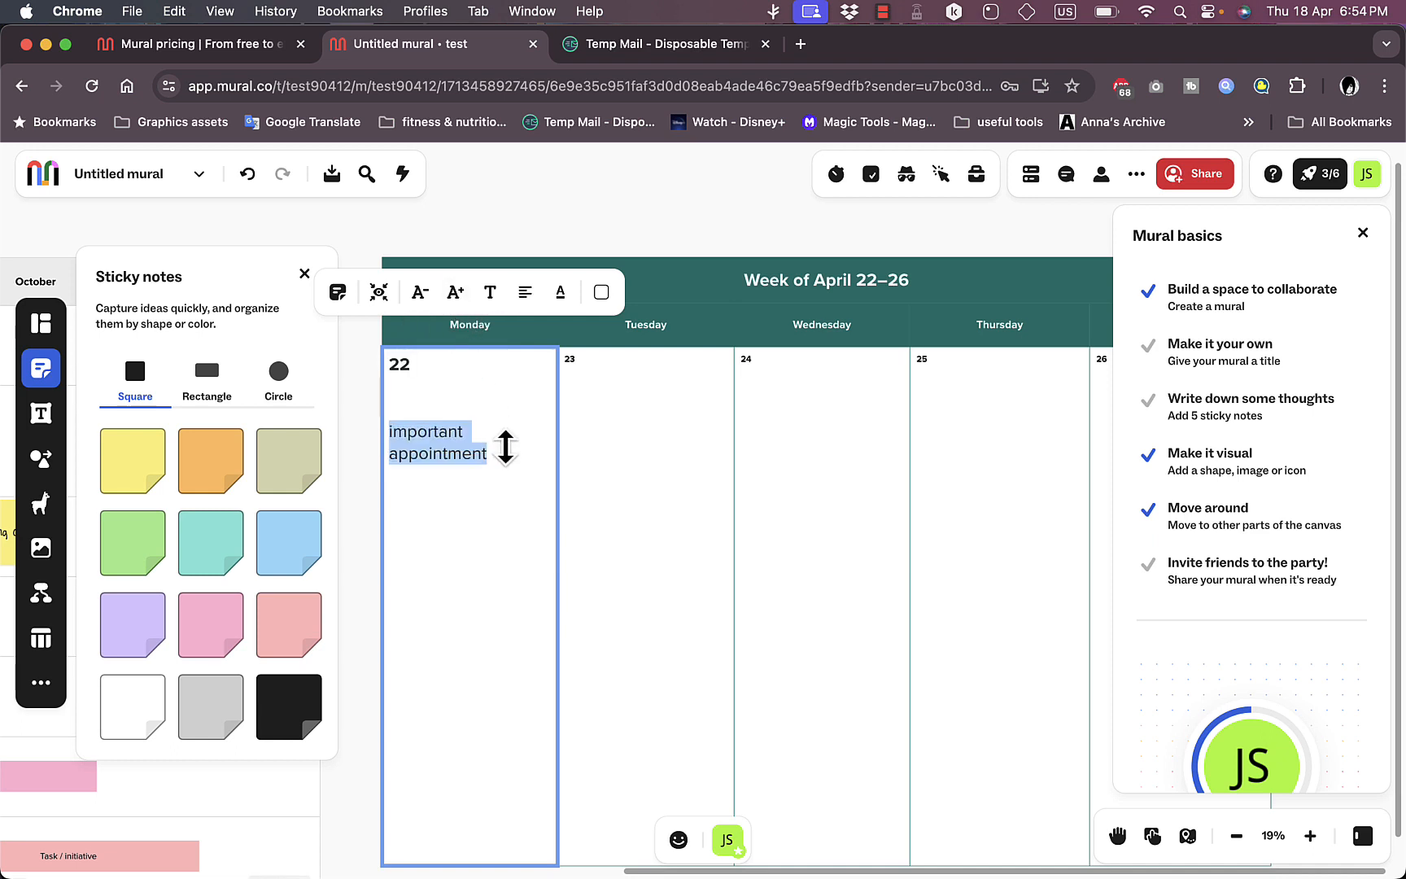
# Step: Add a yellow sticky note beneath the text in the Monday 22 cell, enlarge it, and deselect it
pyautogui.click(505, 446)
pyautogui.click(688, 445)
pyautogui.click(816, 450)
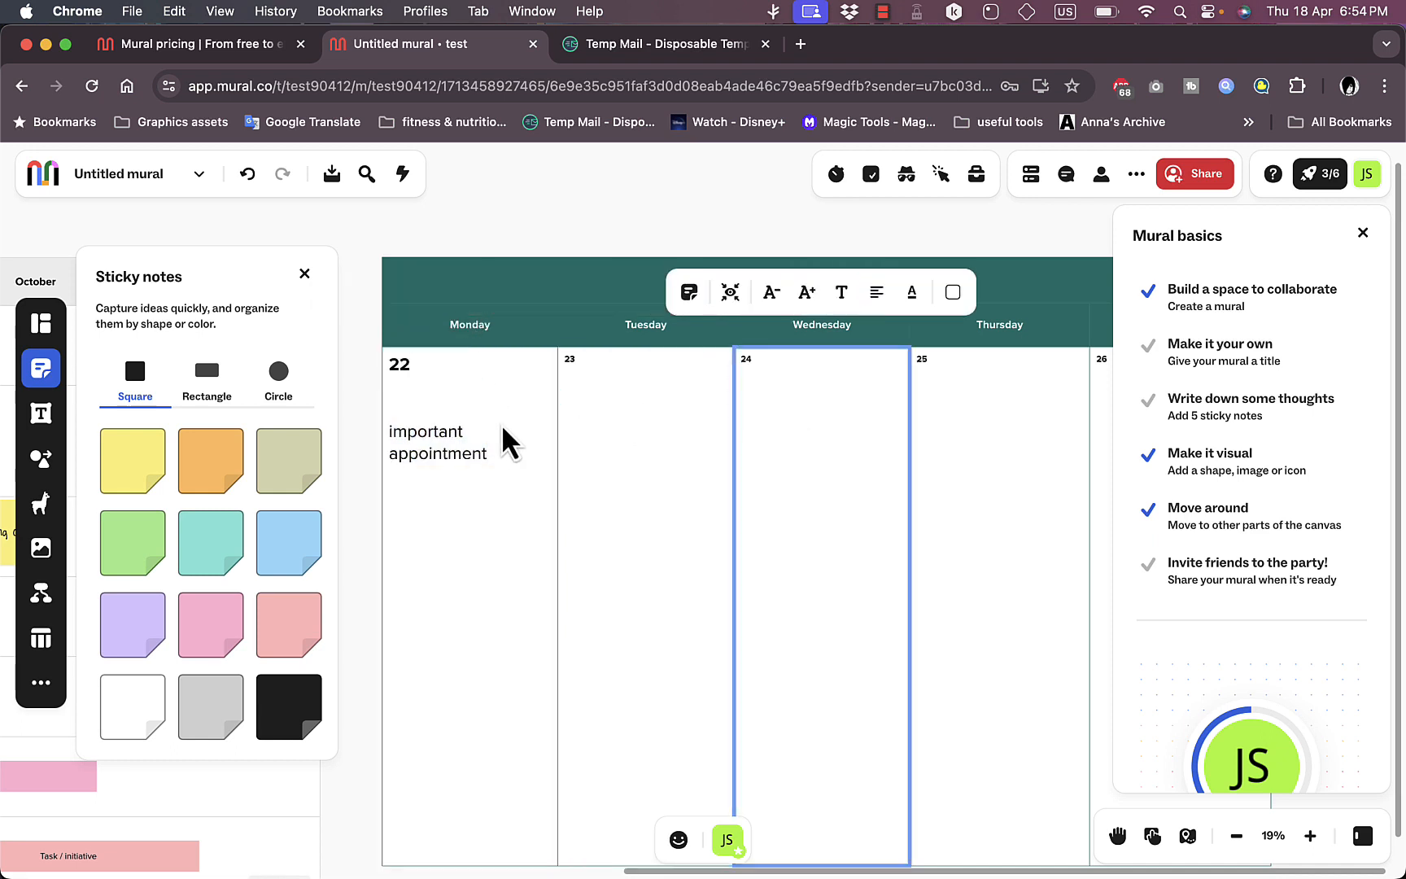
pyautogui.click(506, 446)
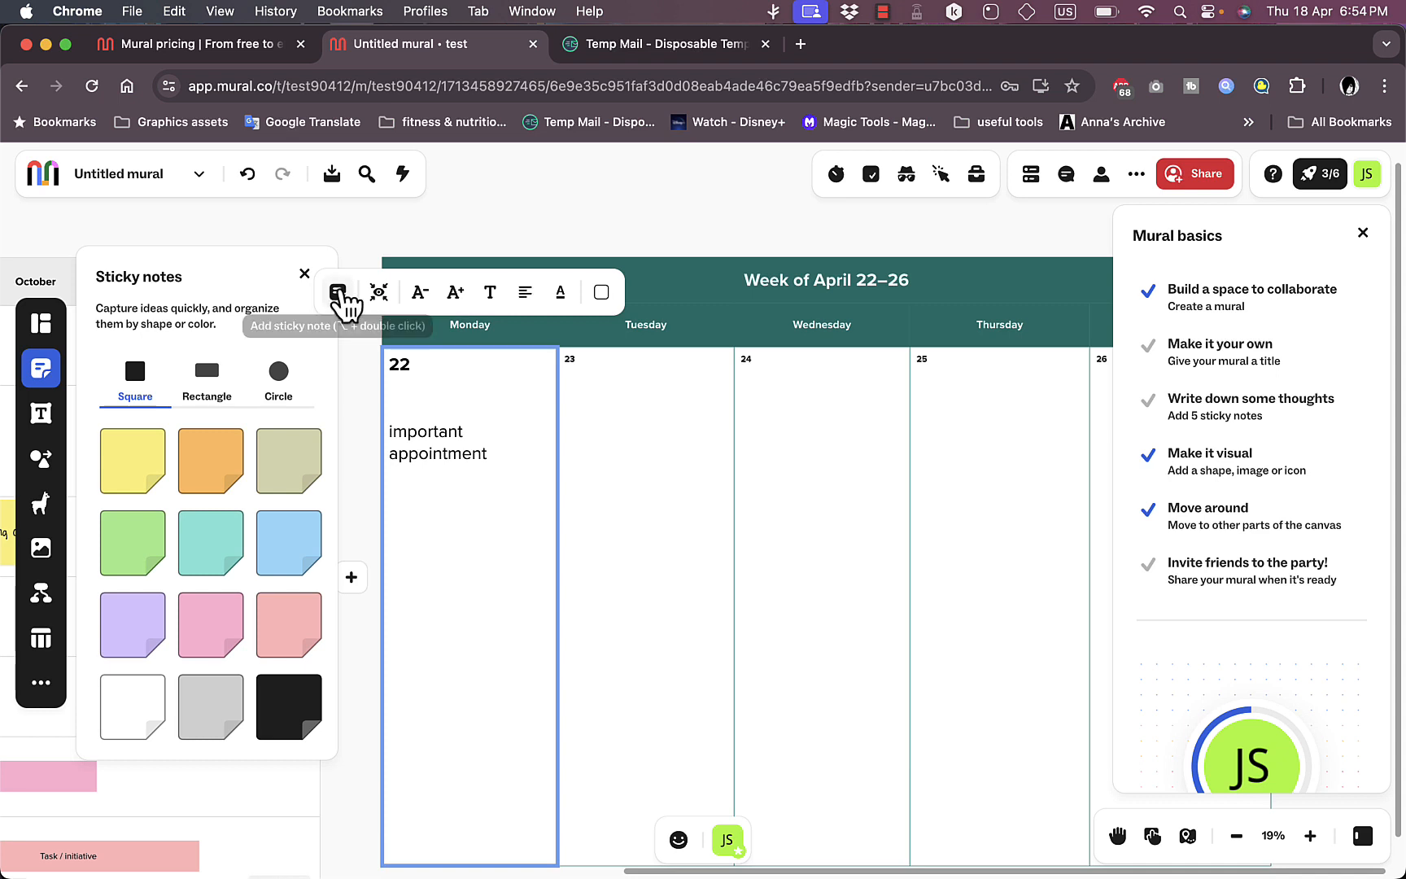
pyautogui.click(337, 292)
pyautogui.moveTo(412, 496); pyautogui.dragTo(495, 583)
pyautogui.scroll(3, 499, 498)
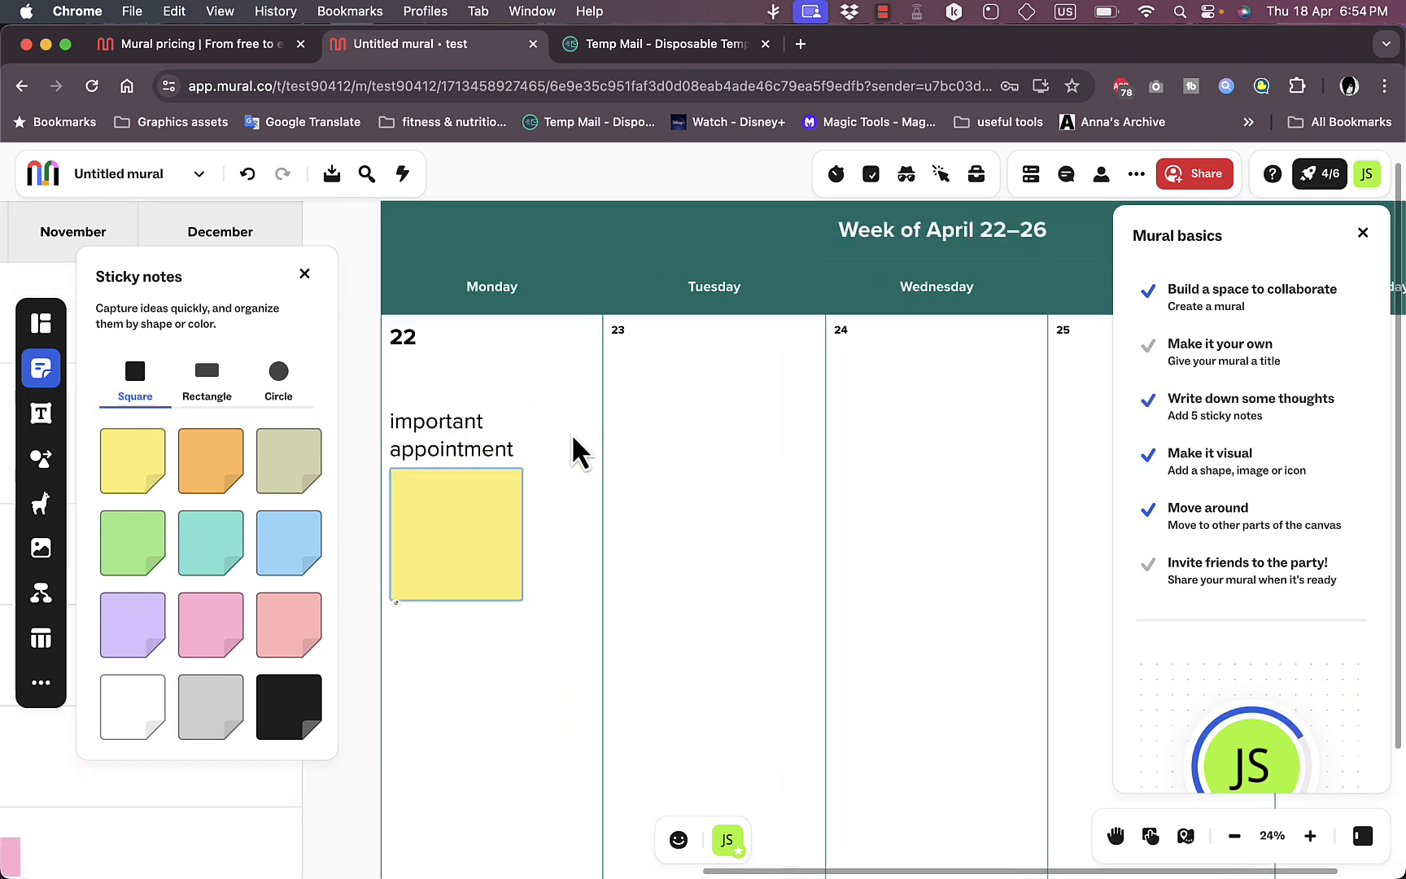
pyautogui.click(740, 455)
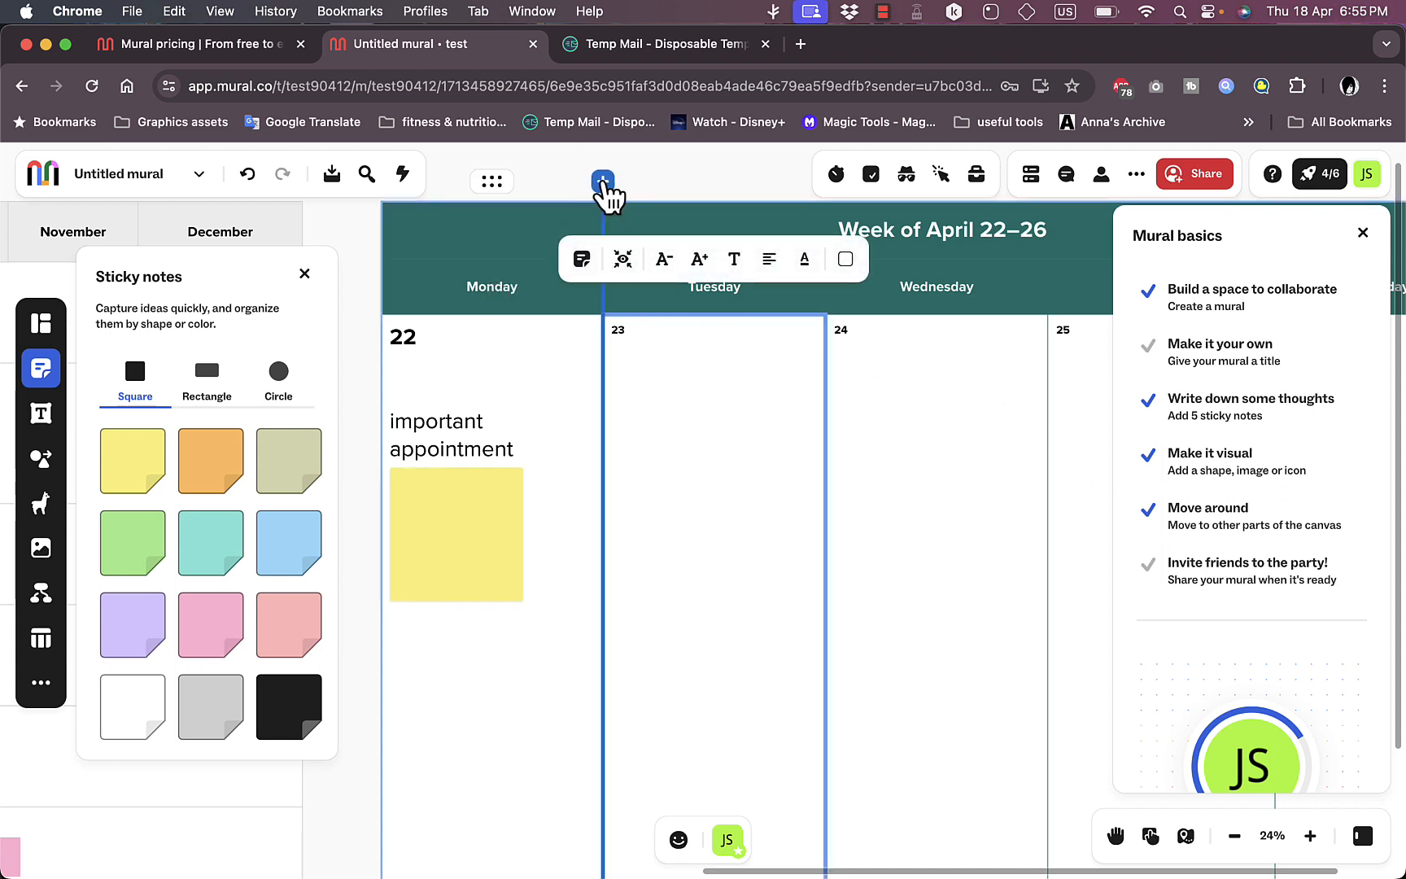
# Step: Insert an empty column between Monday and Tuesday in the weekly calendar and fill its body cell with light pink
pyautogui.click(605, 189)
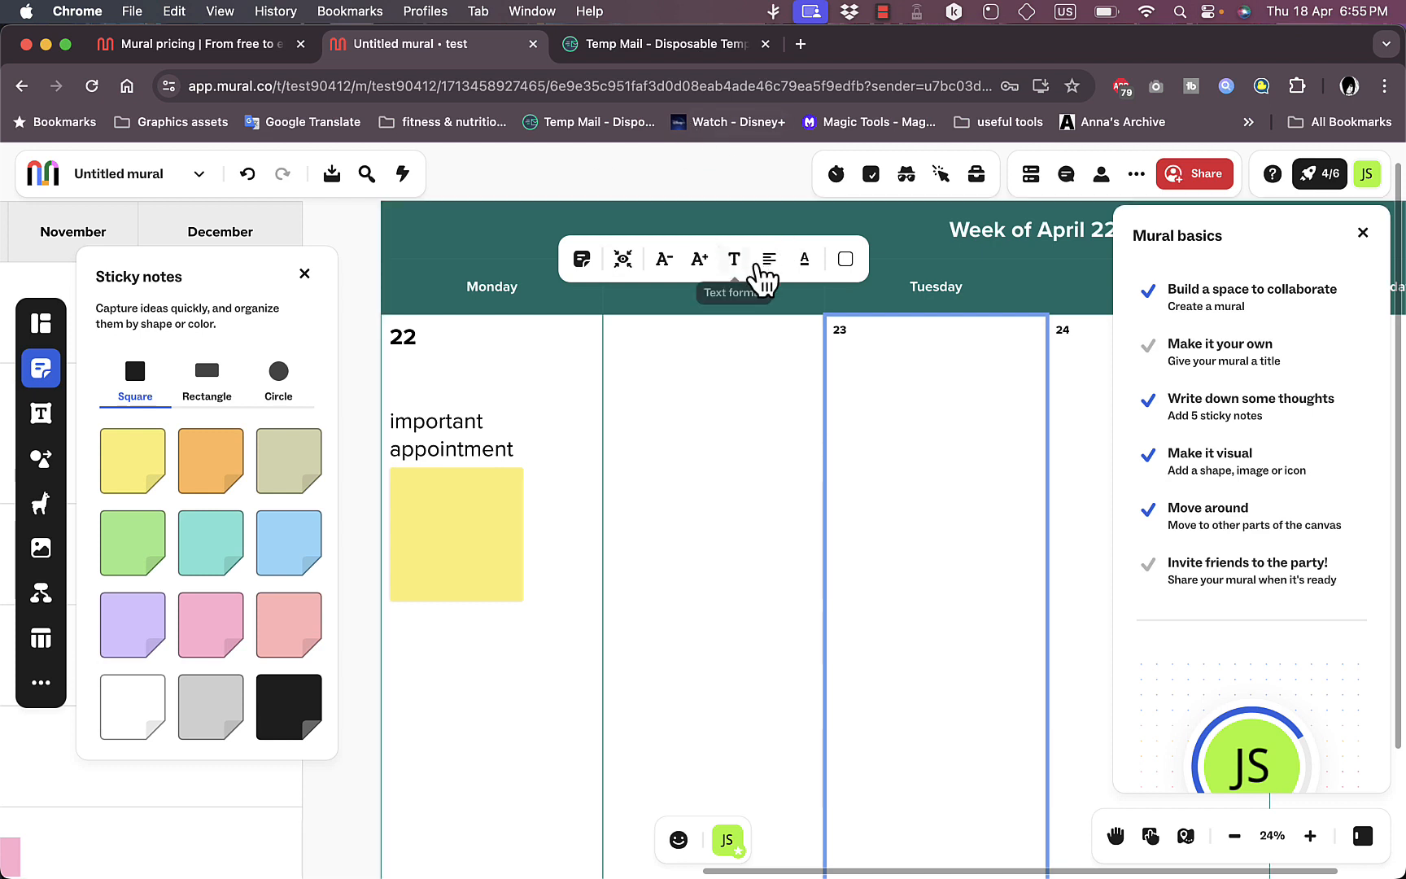
pyautogui.click(737, 366)
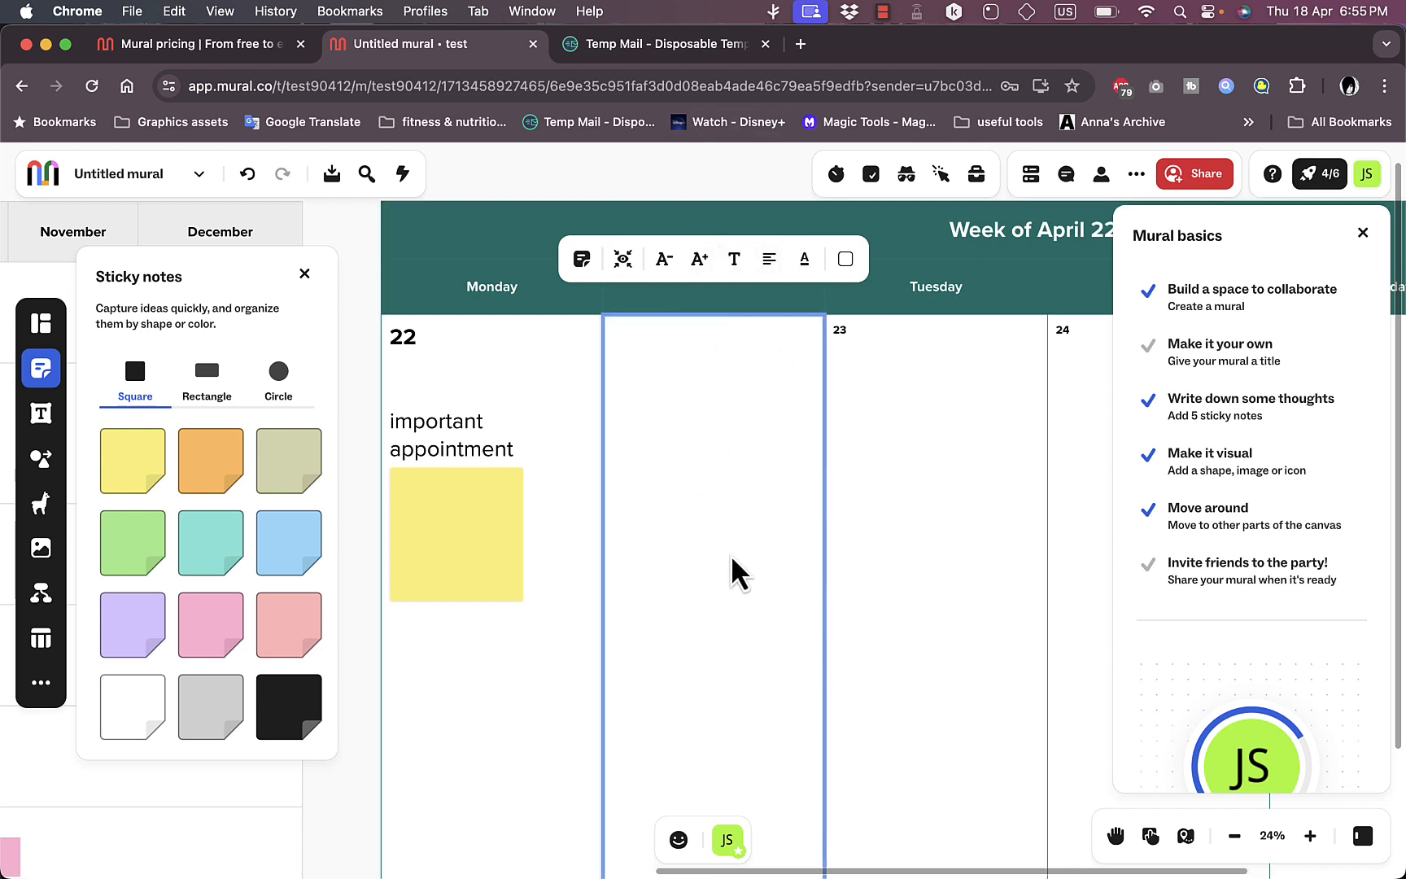
pyautogui.click(849, 261)
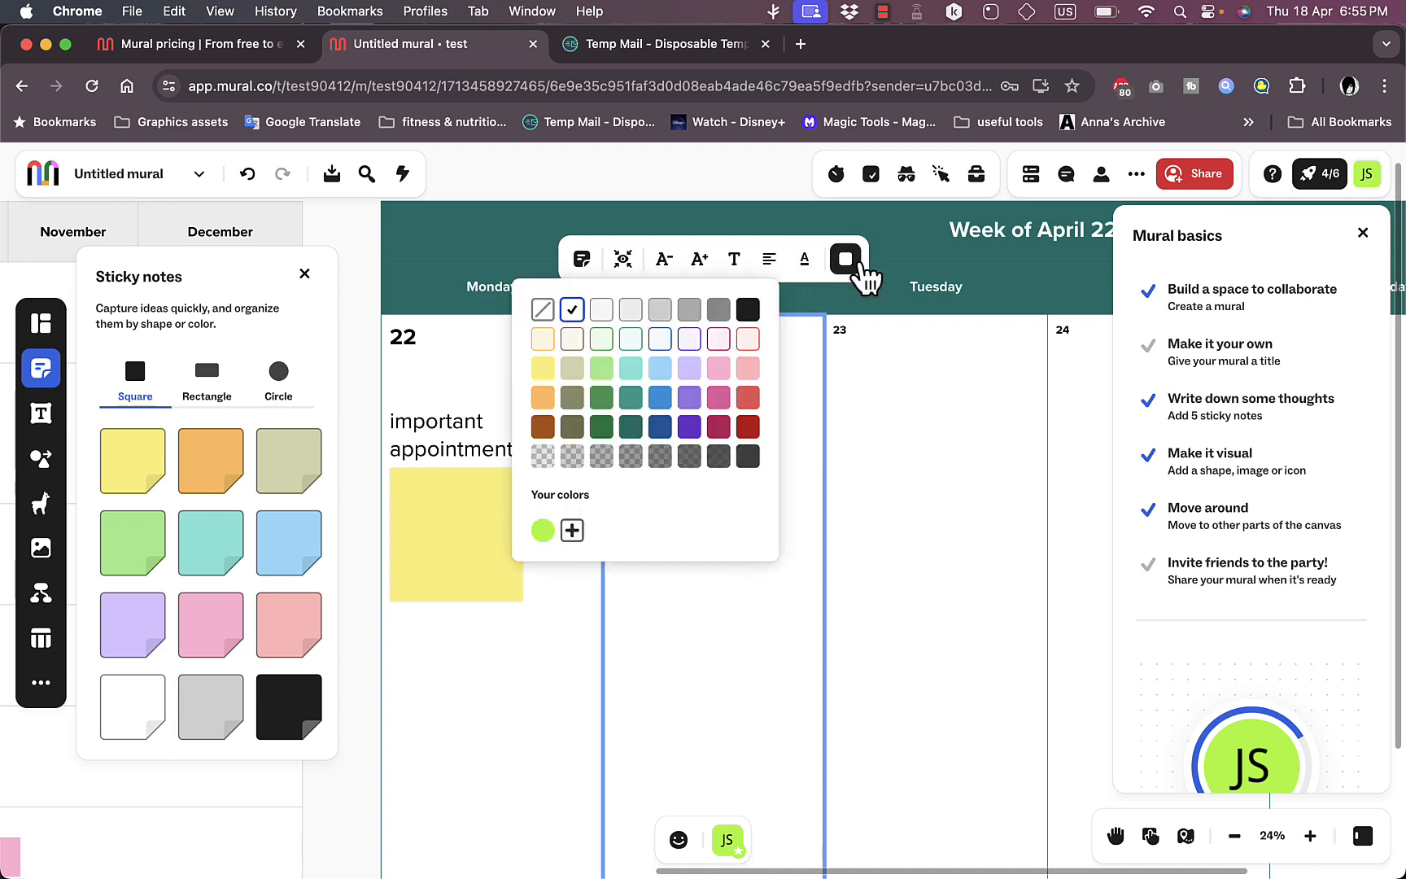
pyautogui.click(723, 344)
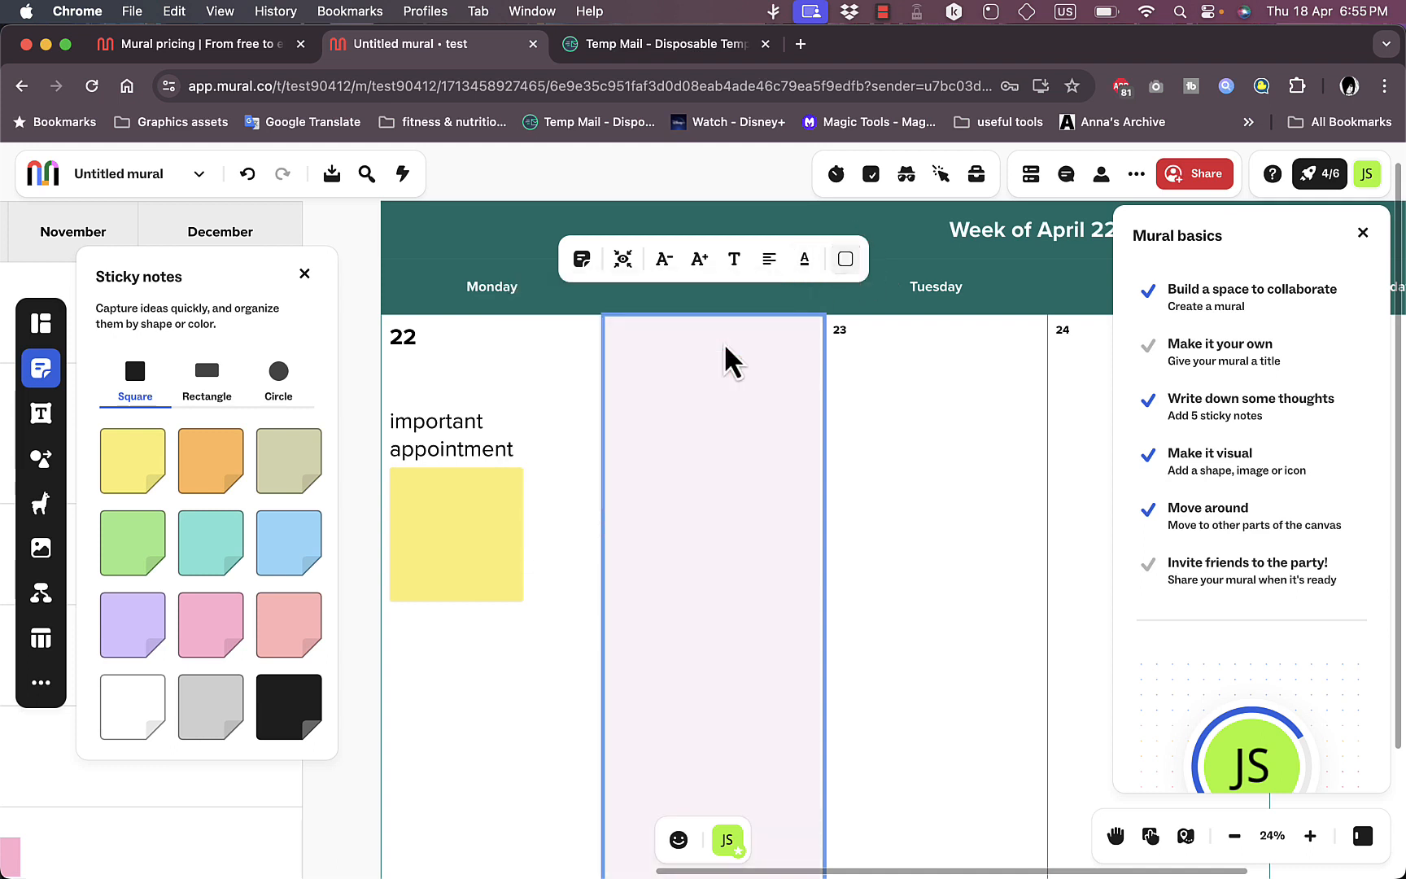
pyautogui.scroll(-5, 769, 448)
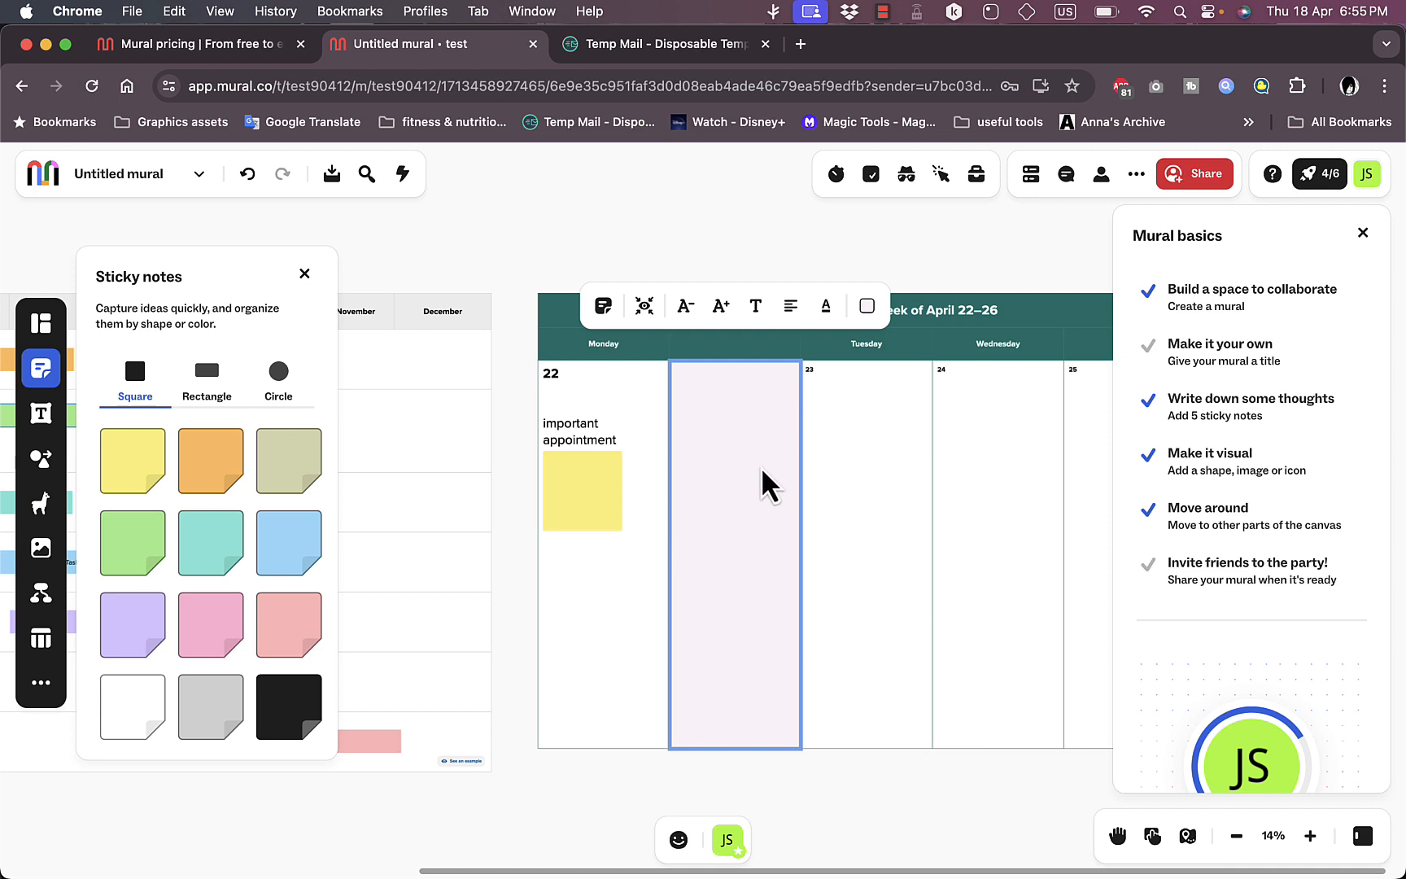
pyautogui.click(378, 236)
# Step: Add a heading reading "title" and move it above the weekly calendar's green header
pyautogui.click(49, 417)
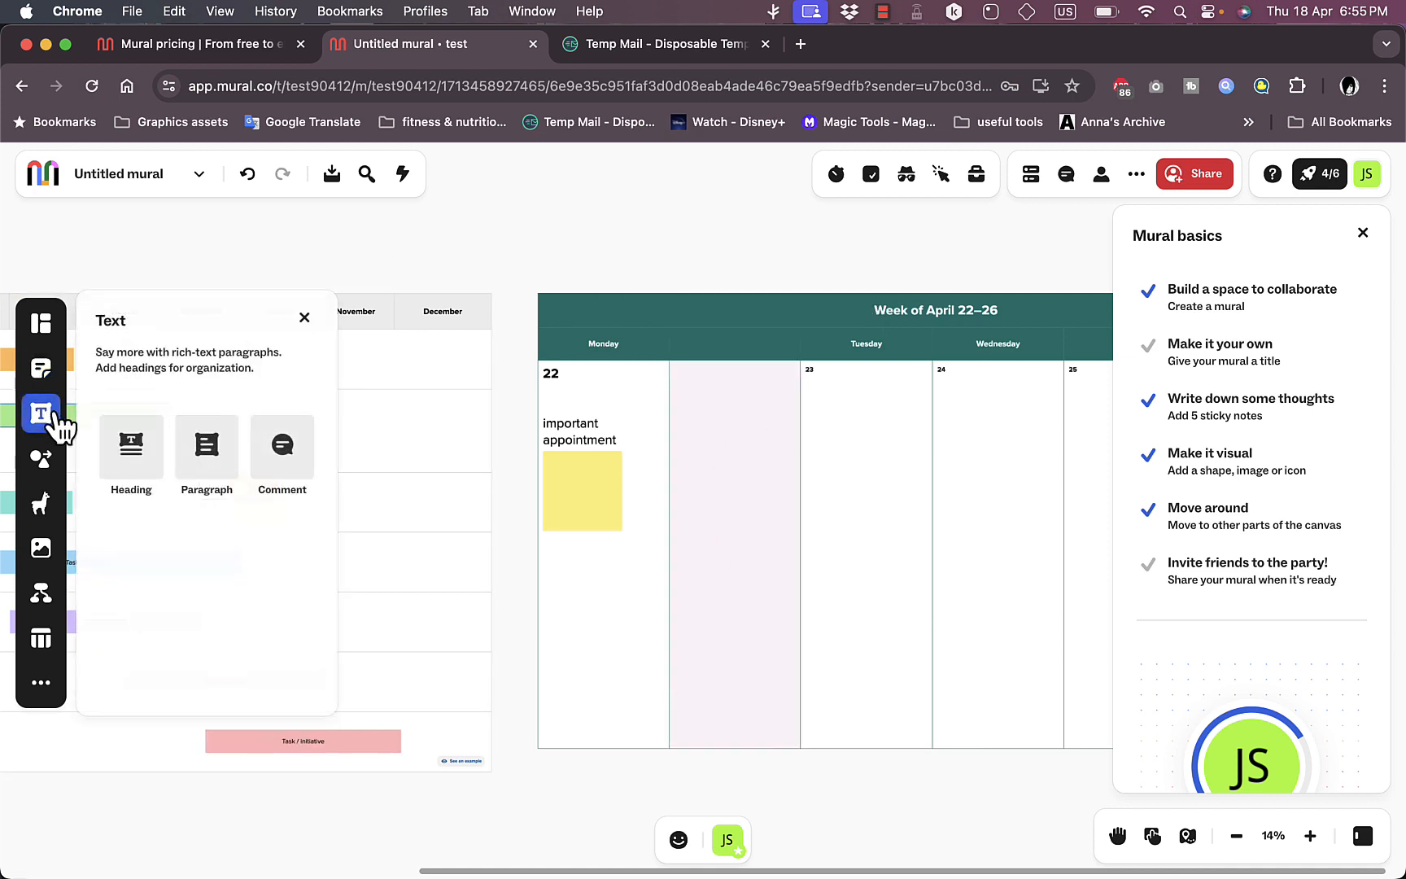
pyautogui.click(155, 455)
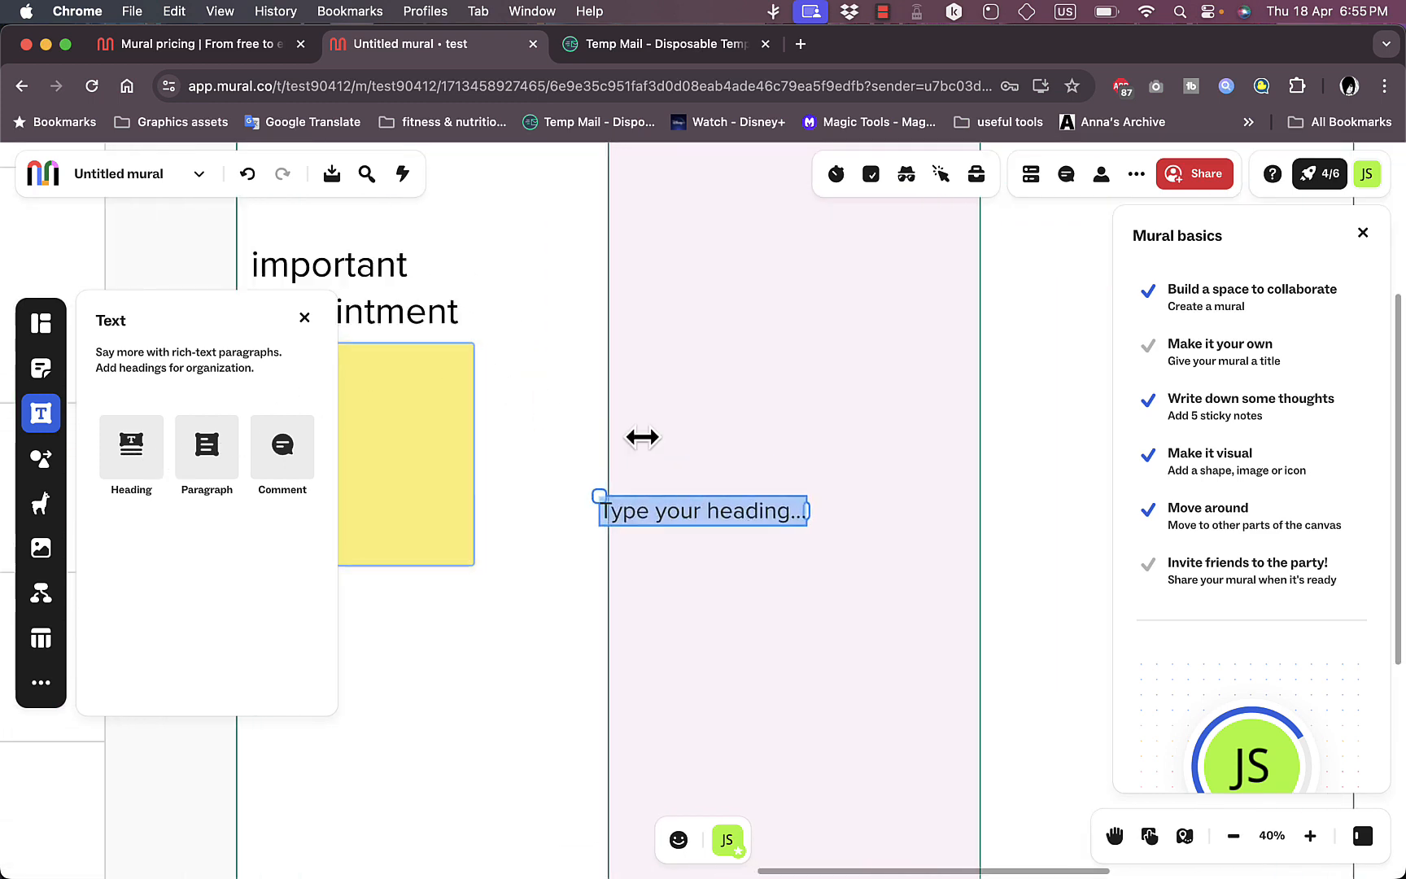
pyautogui.write('title')
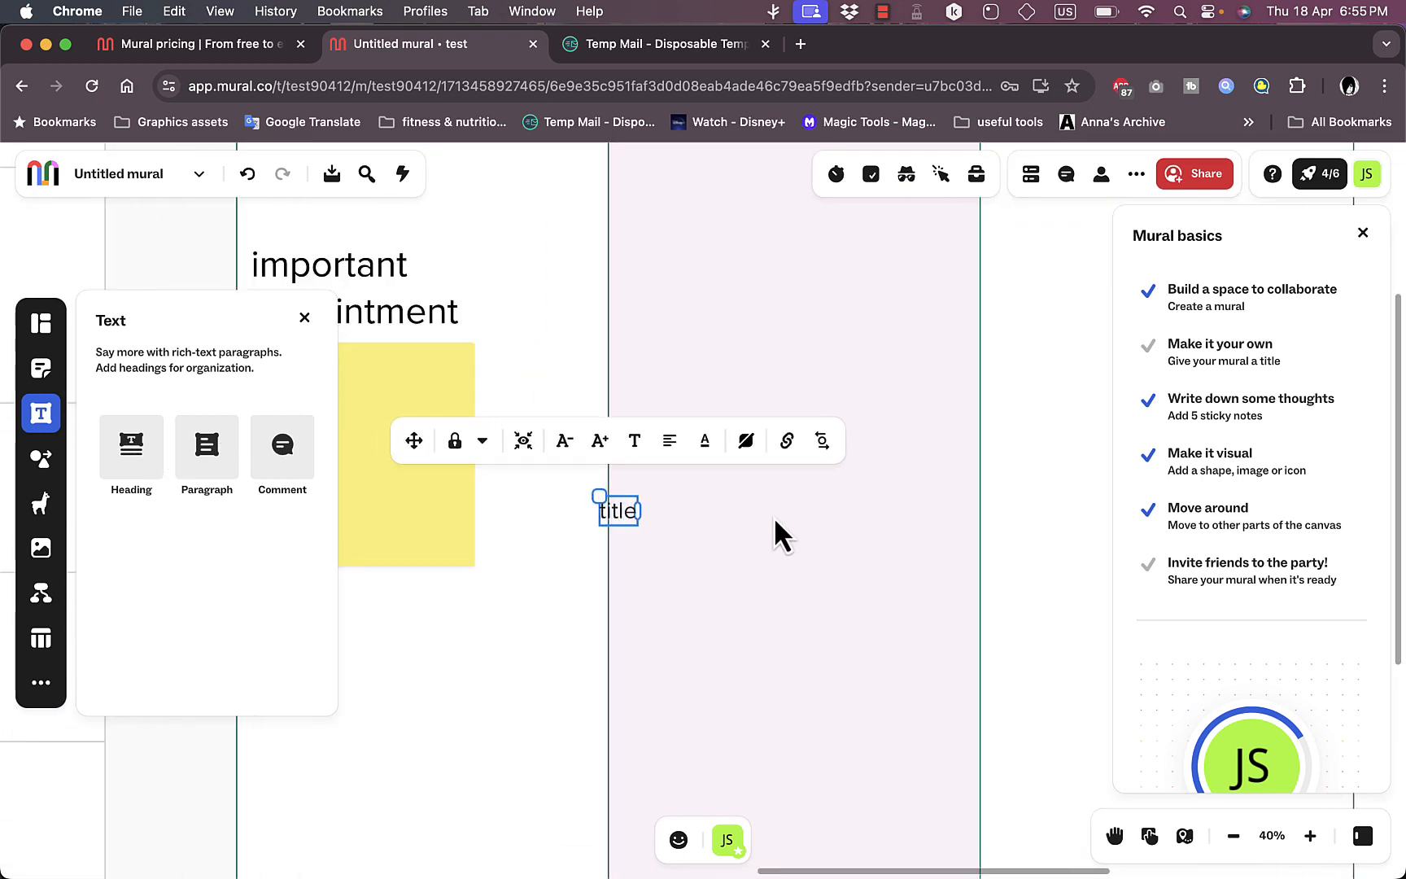
pyautogui.scroll(-5, 773, 521)
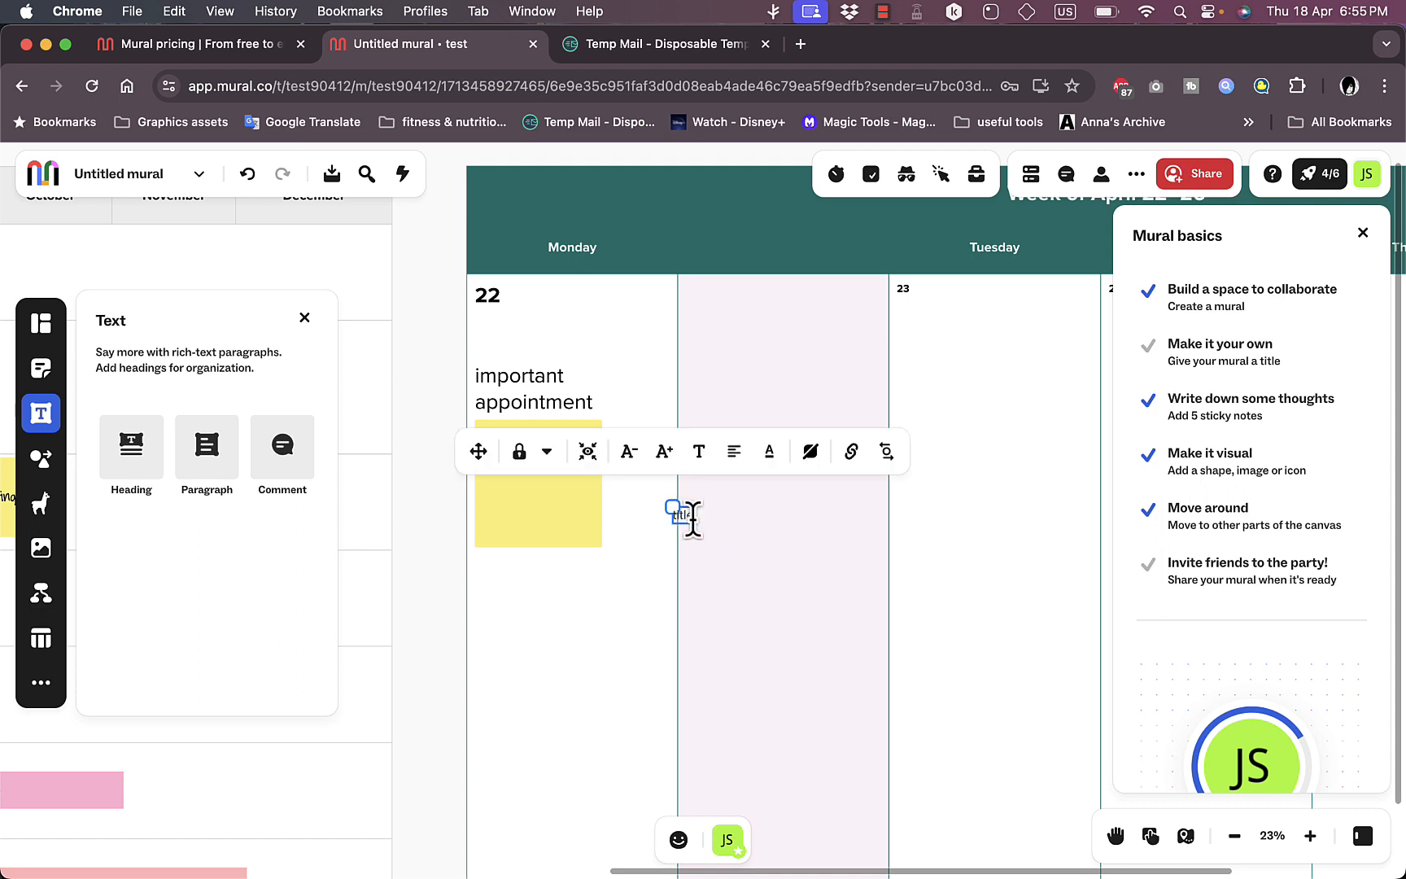
pyautogui.moveTo(481, 452); pyautogui.dragTo(491, 259)
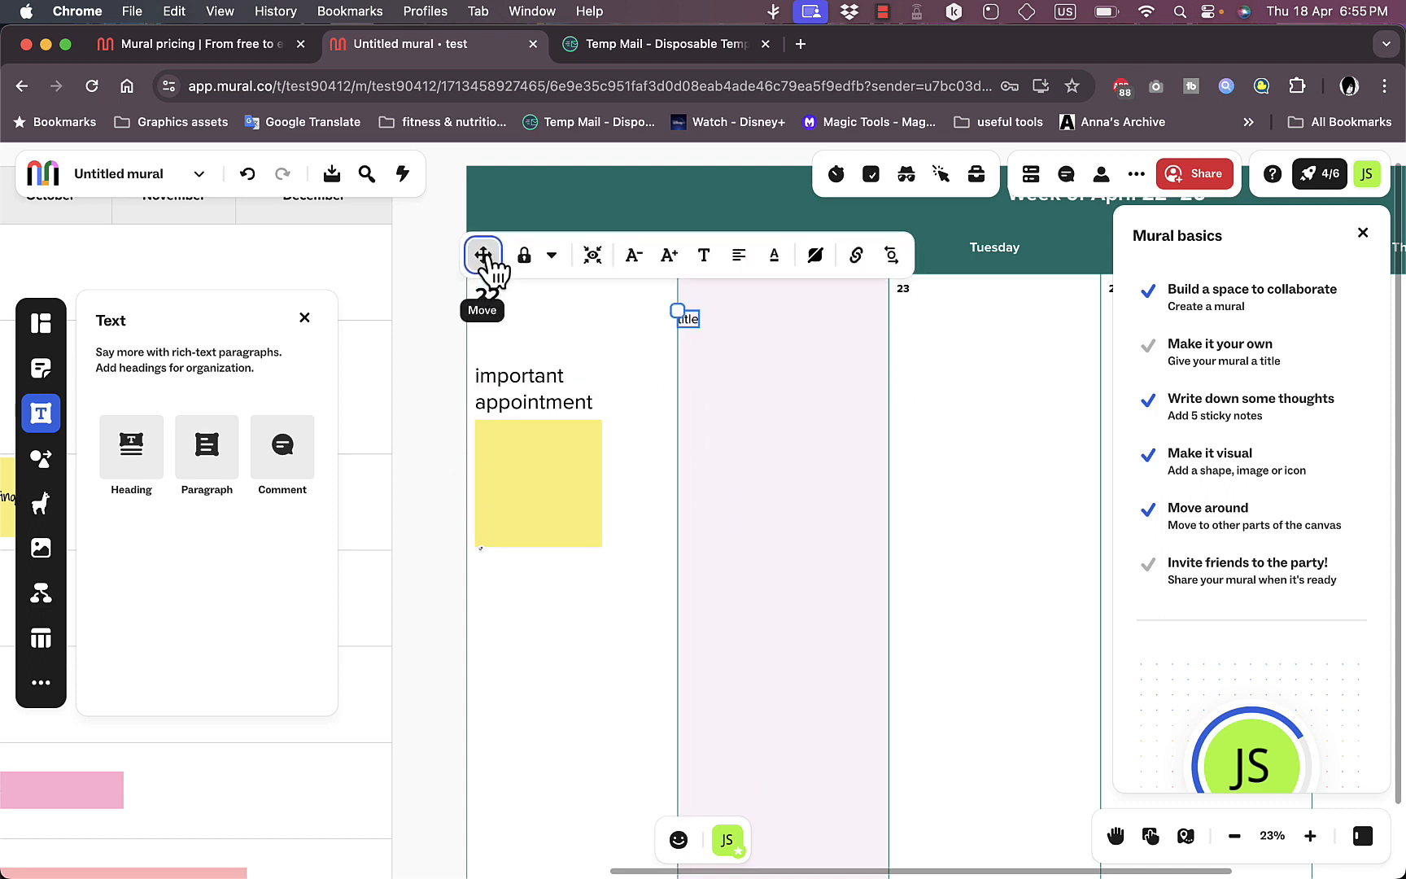
pyautogui.scroll(3, 489, 265)
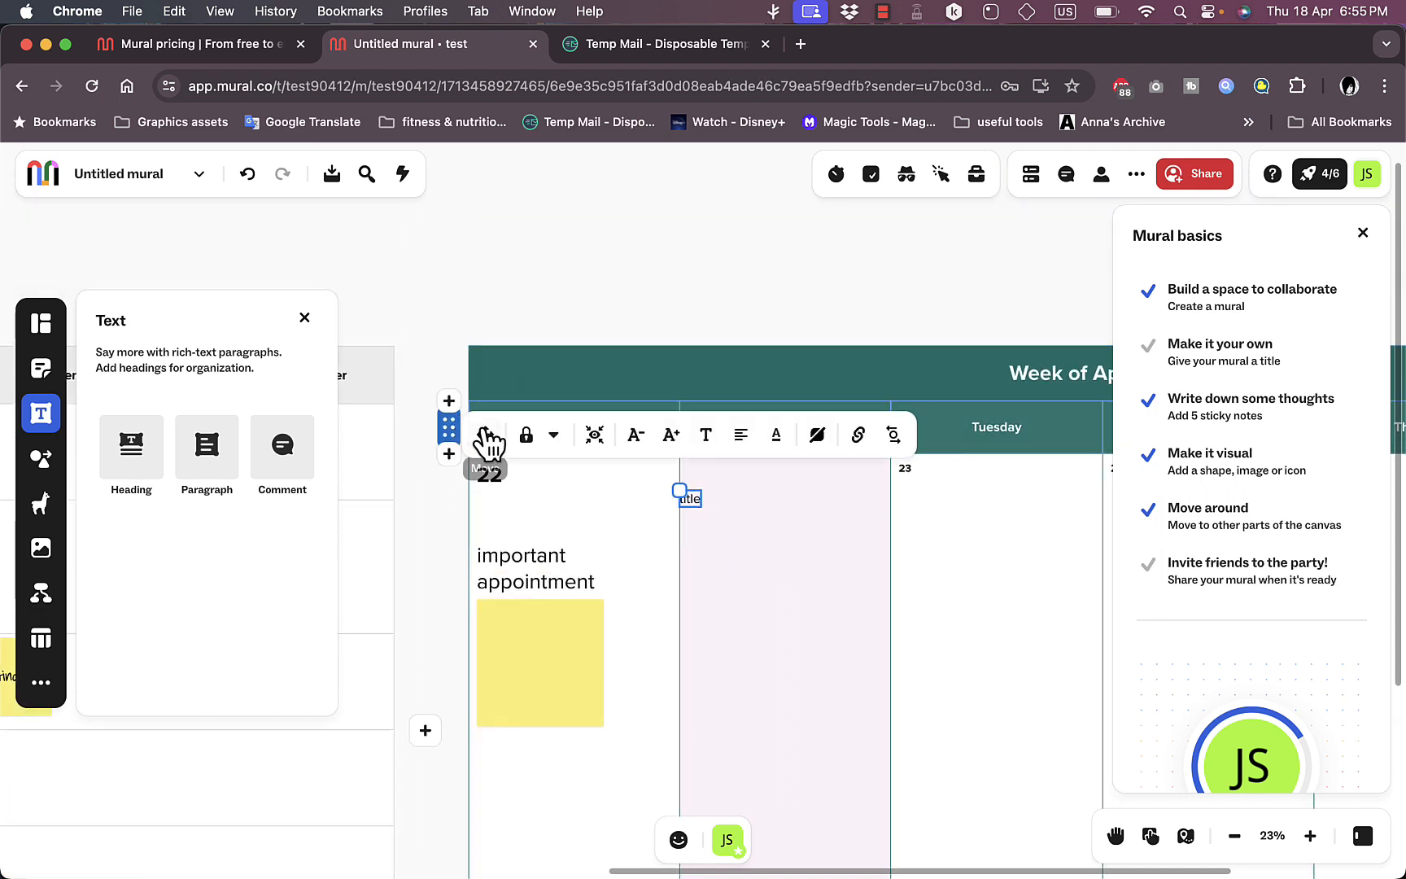
pyautogui.moveTo(488, 439); pyautogui.dragTo(333, 208)
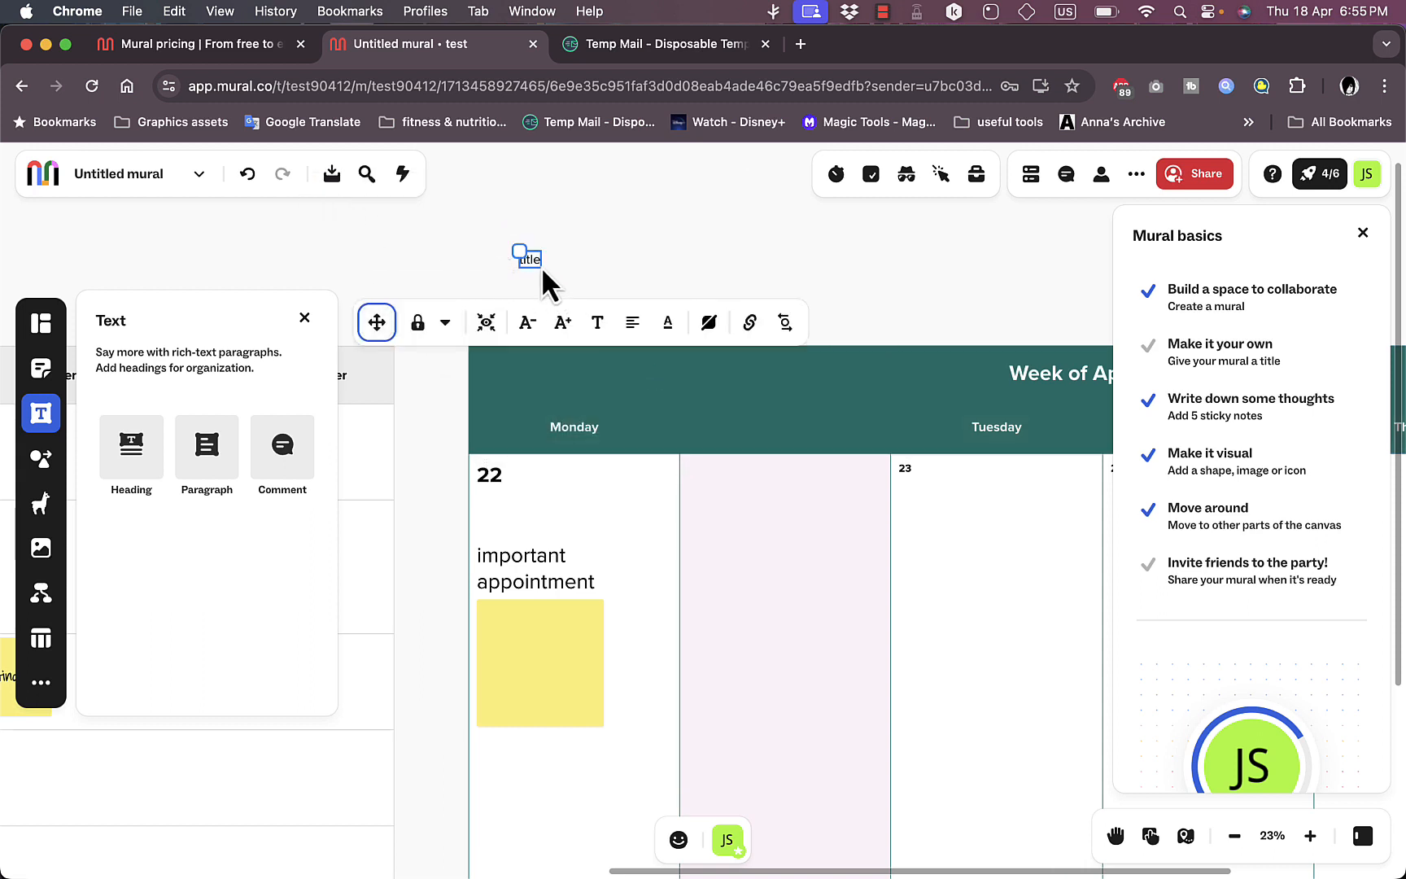
# Step: Enlarge the "title" heading's text and widen its text box
pyautogui.click(565, 330)
pyautogui.click(567, 334)
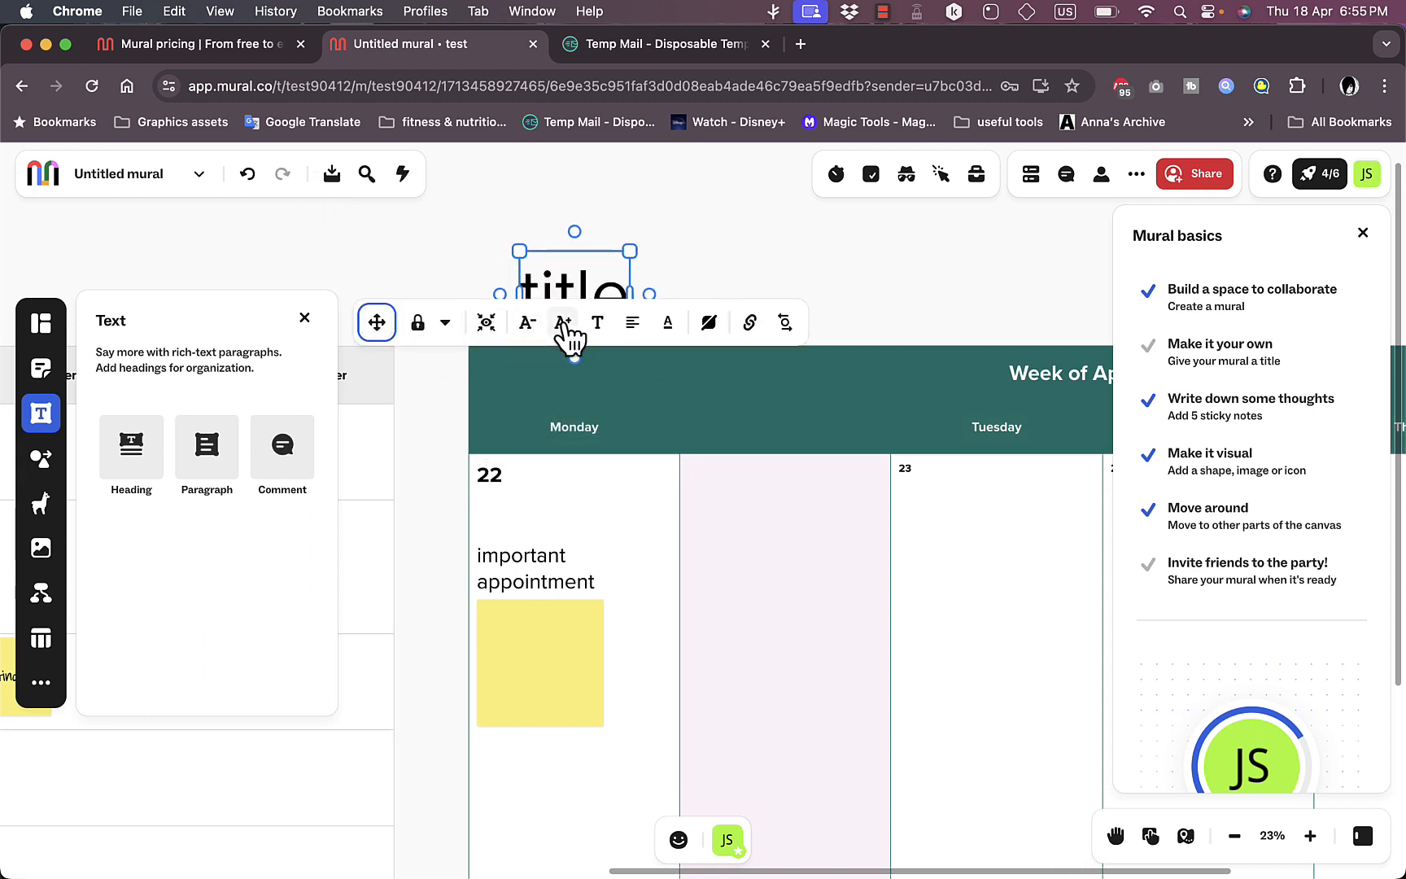
pyautogui.moveTo(631, 285); pyautogui.dragTo(816, 292)
# Step: Set the heading's font to Marker Felt and center its text
pyautogui.click(687, 391)
pyautogui.click(845, 436)
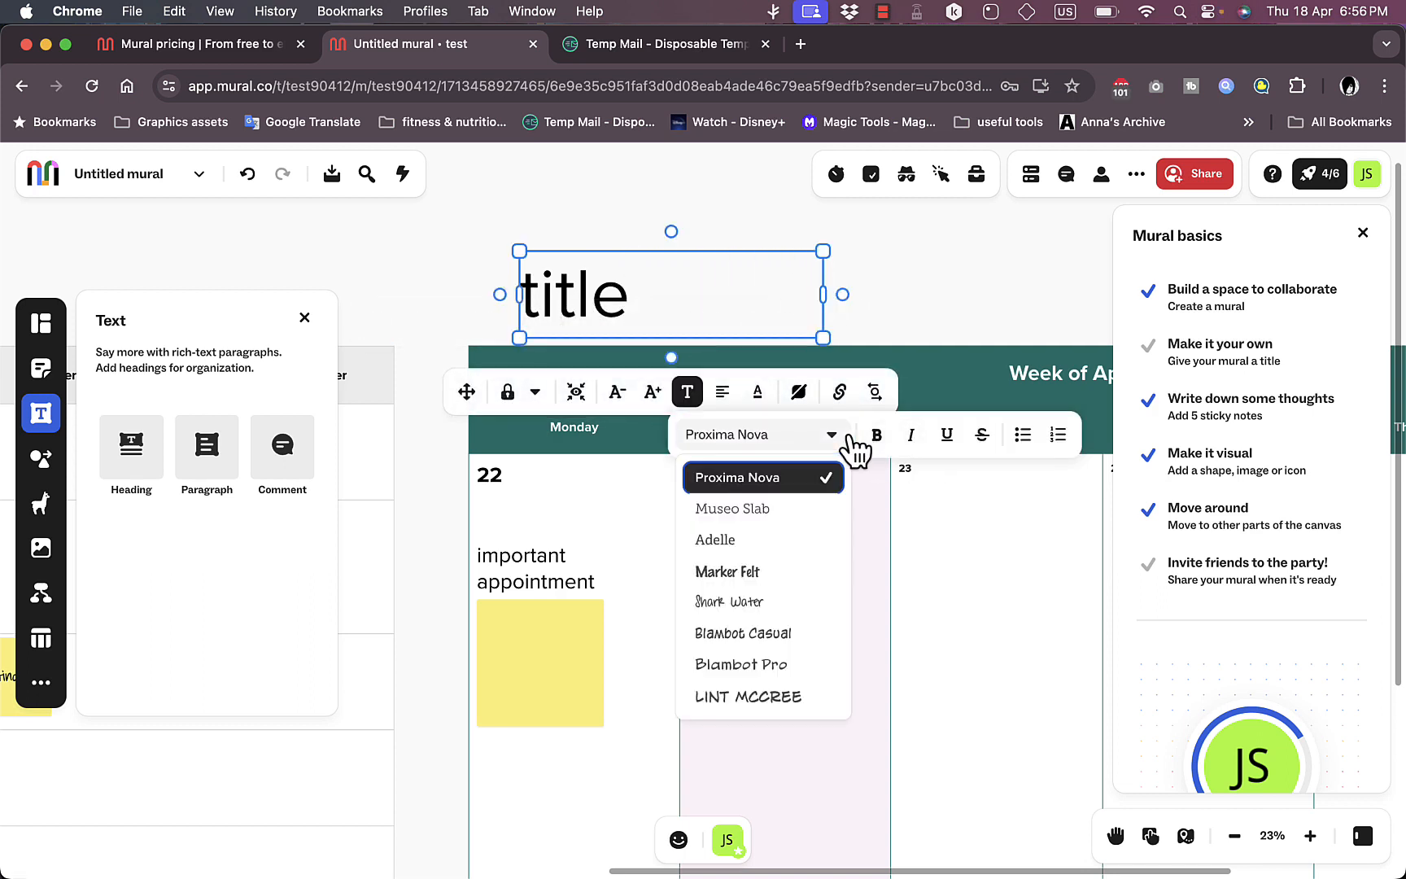
pyautogui.click(742, 575)
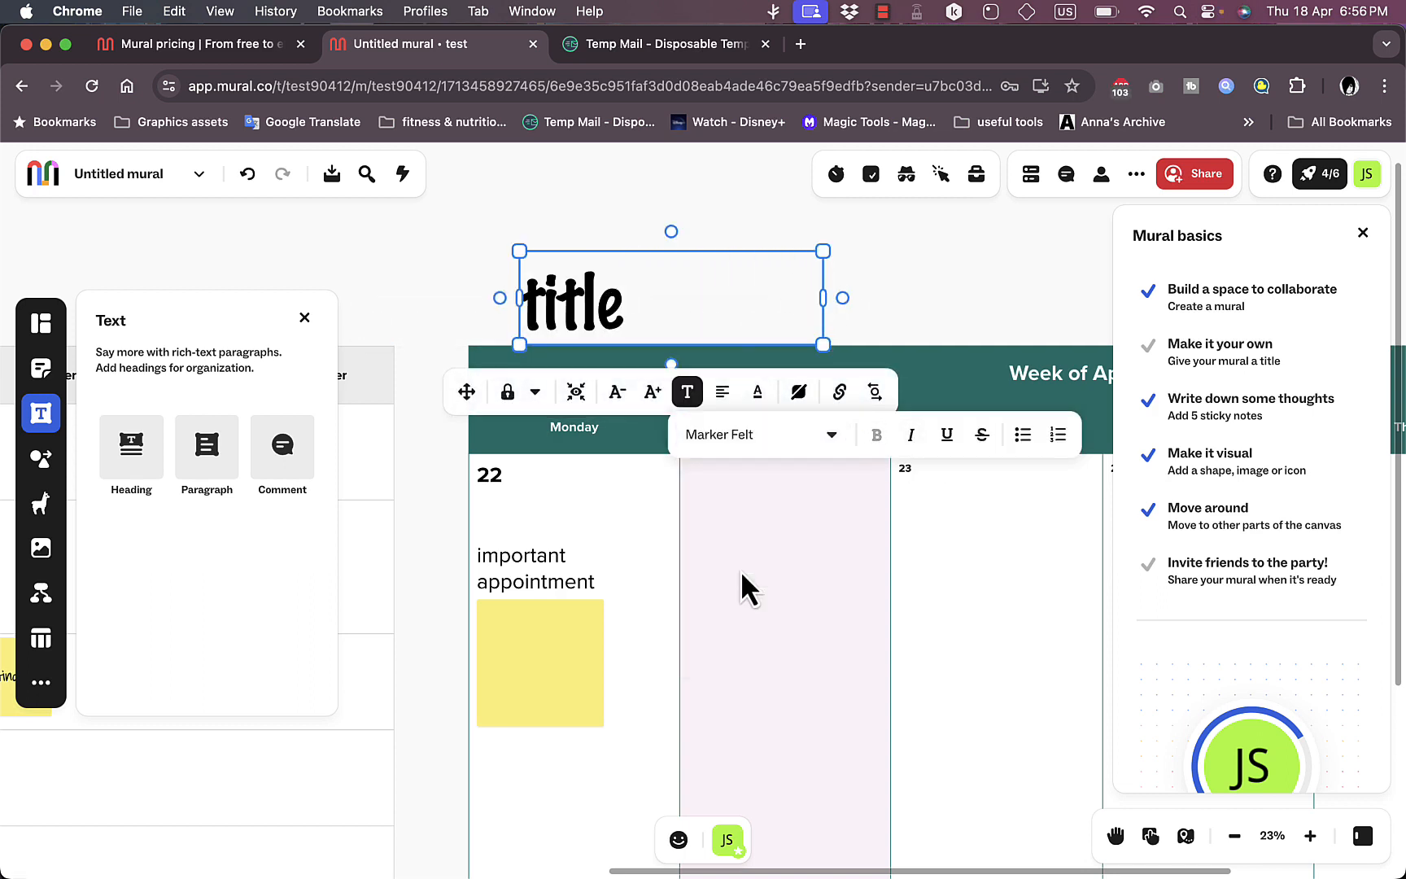
pyautogui.click(722, 391)
pyautogui.click(762, 435)
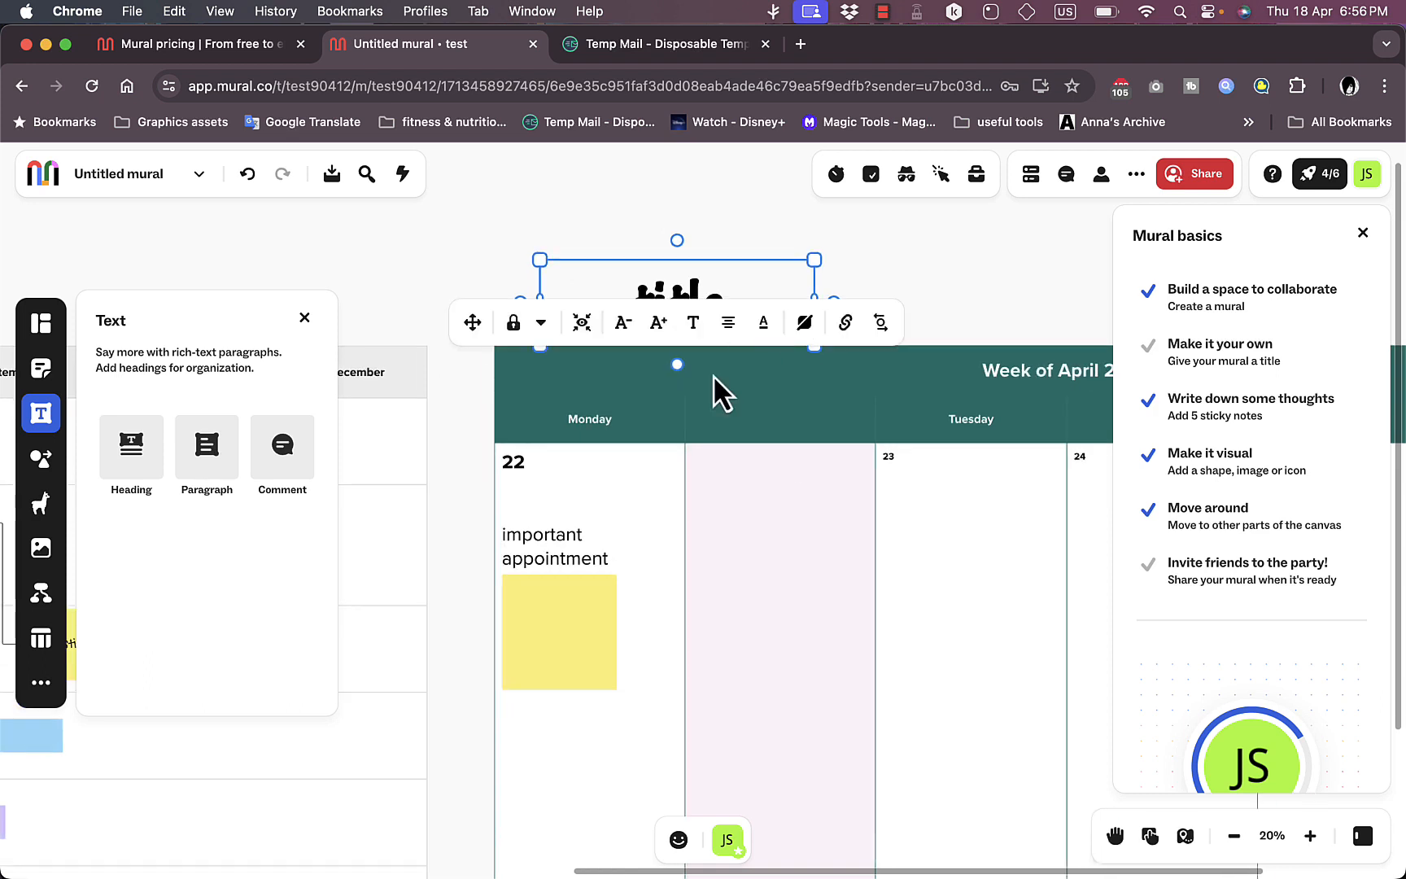
# Step: Browse the available shapes and connectors, the icon library, and the image search sources
pyautogui.scroll(-5, 719, 389)
pyautogui.click(45, 462)
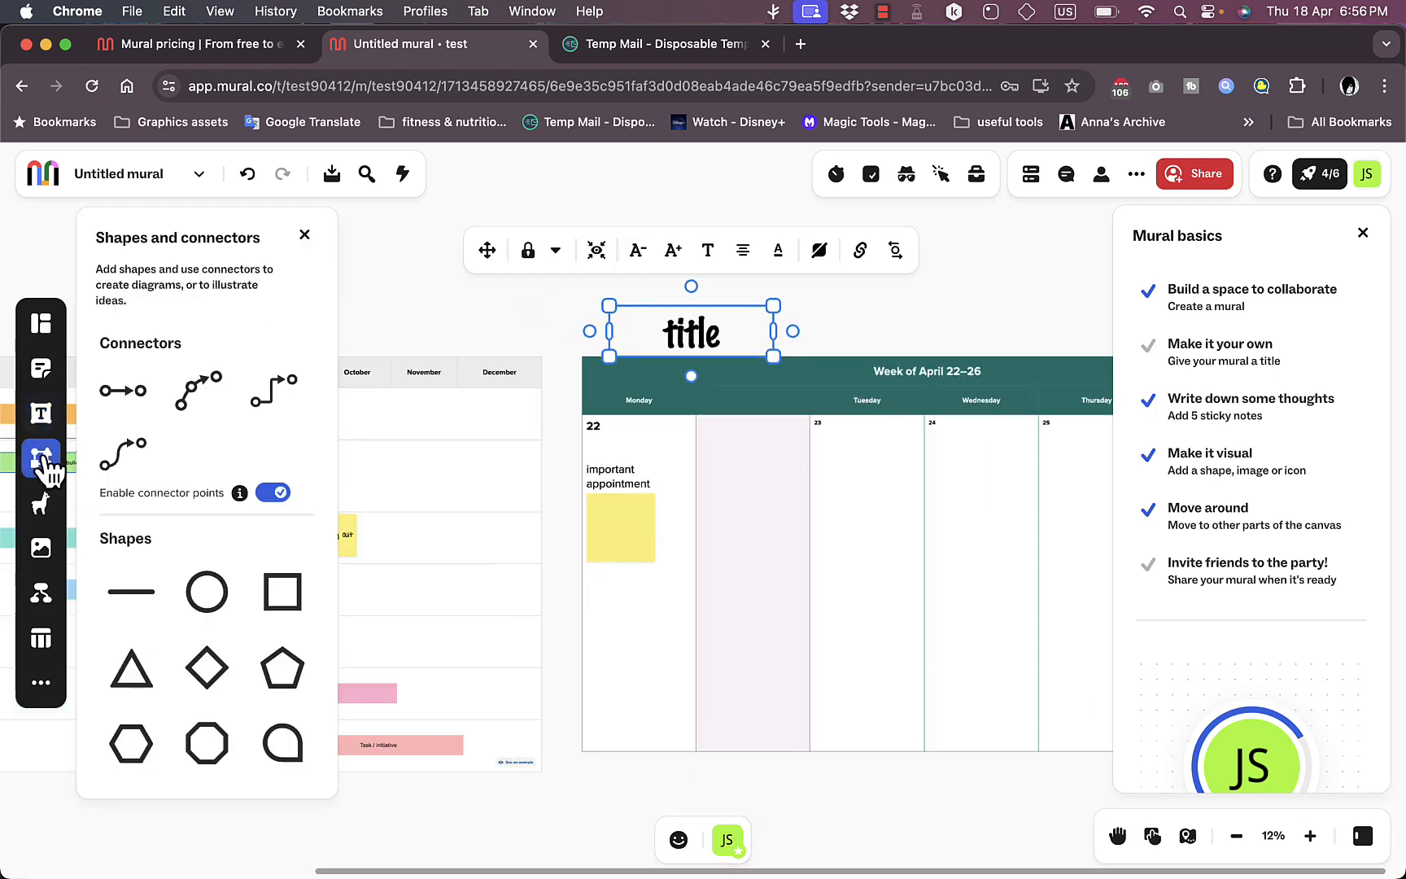
pyautogui.scroll(-5, 243, 468)
pyautogui.scroll(-10, 242, 470)
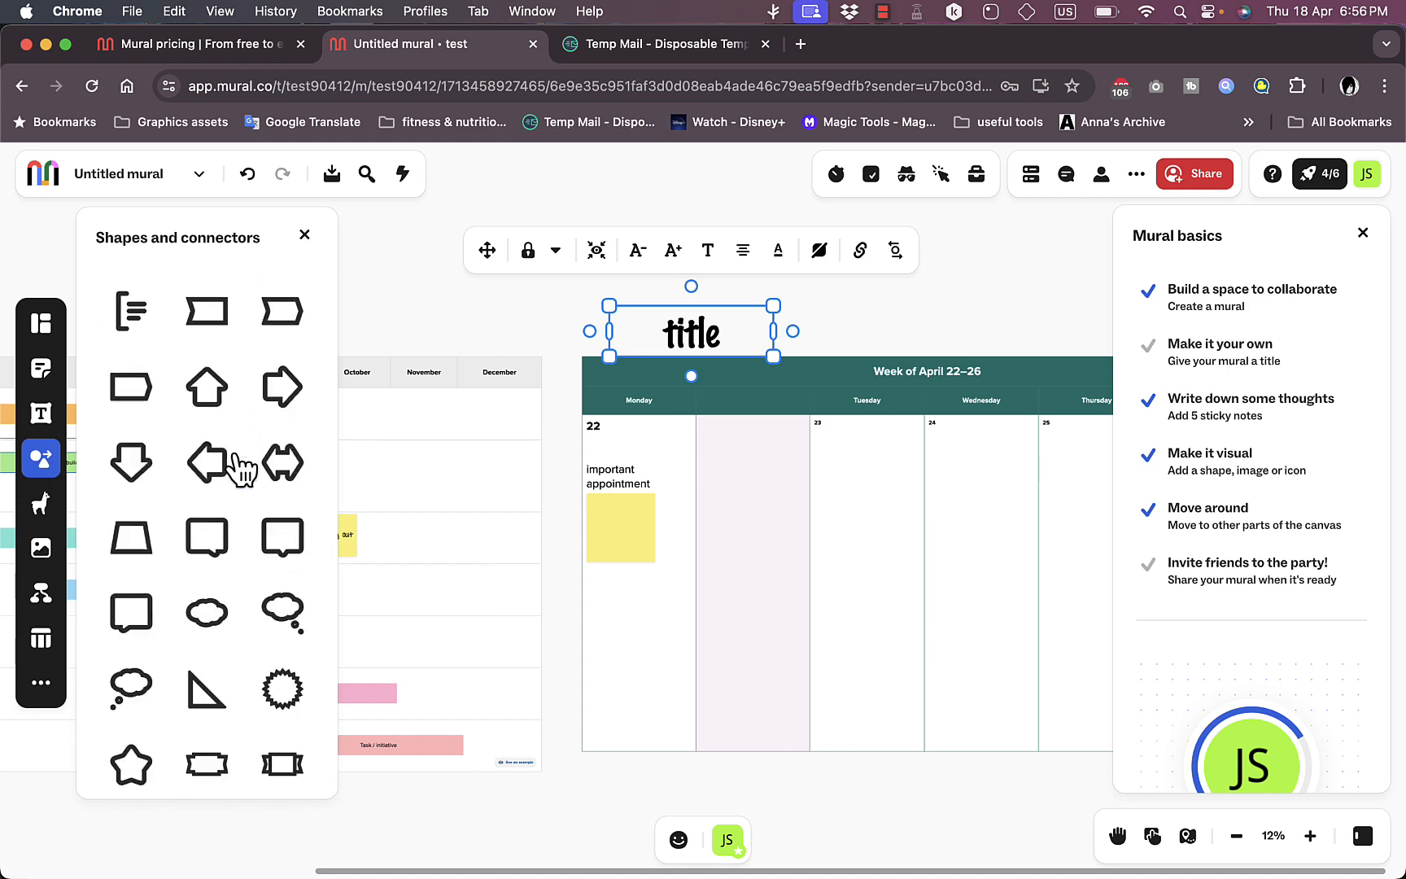
pyautogui.click(45, 509)
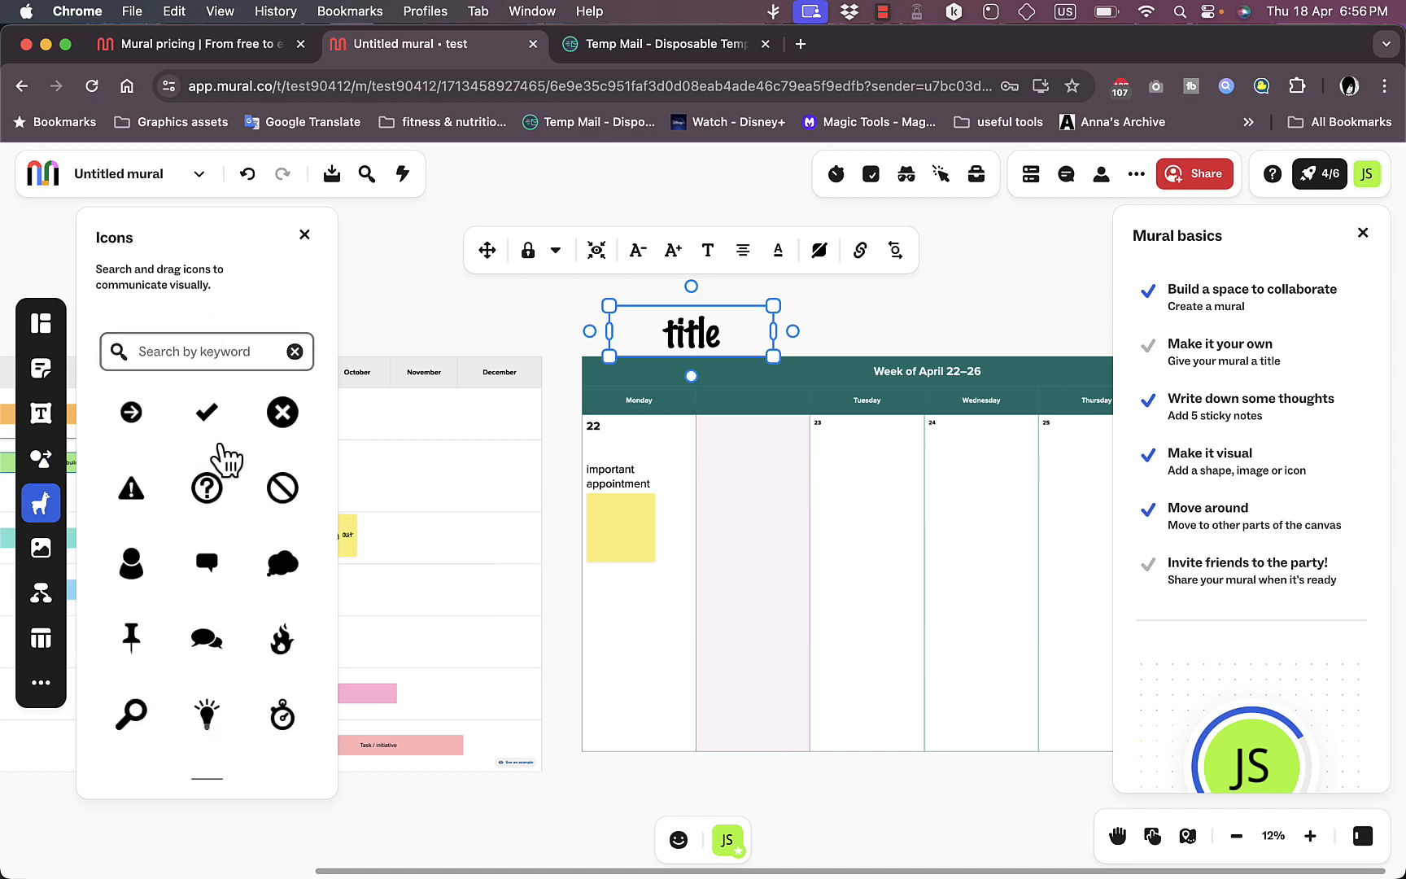
pyautogui.scroll(-7, 228, 489)
pyautogui.scroll(-5, 224, 488)
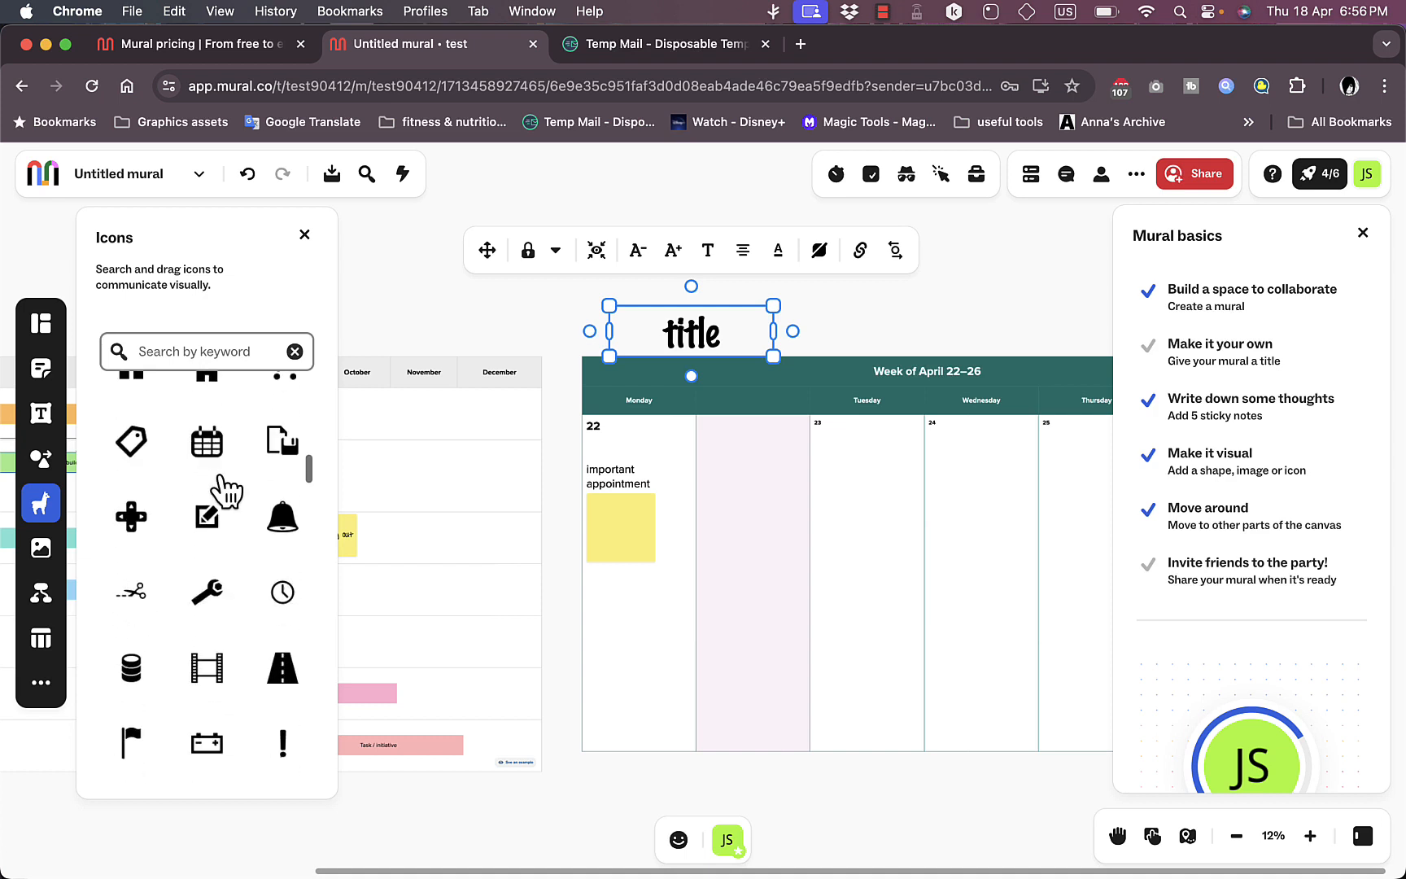
pyautogui.click(43, 552)
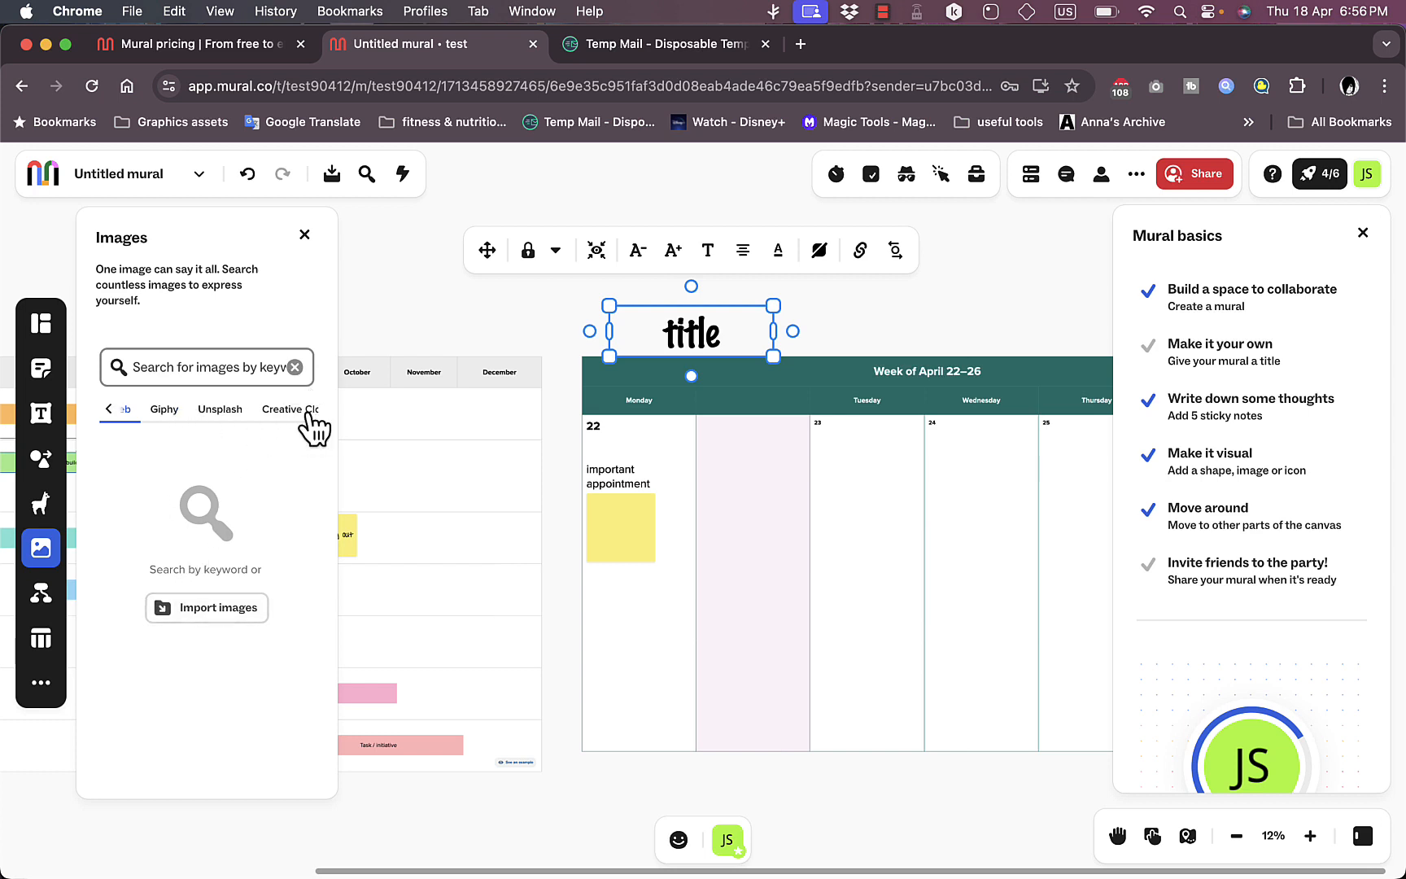
pyautogui.click(108, 409)
# Step: Insert a mind map at the pink calendar column and add three branches to the right of its central node
pyautogui.click(41, 598)
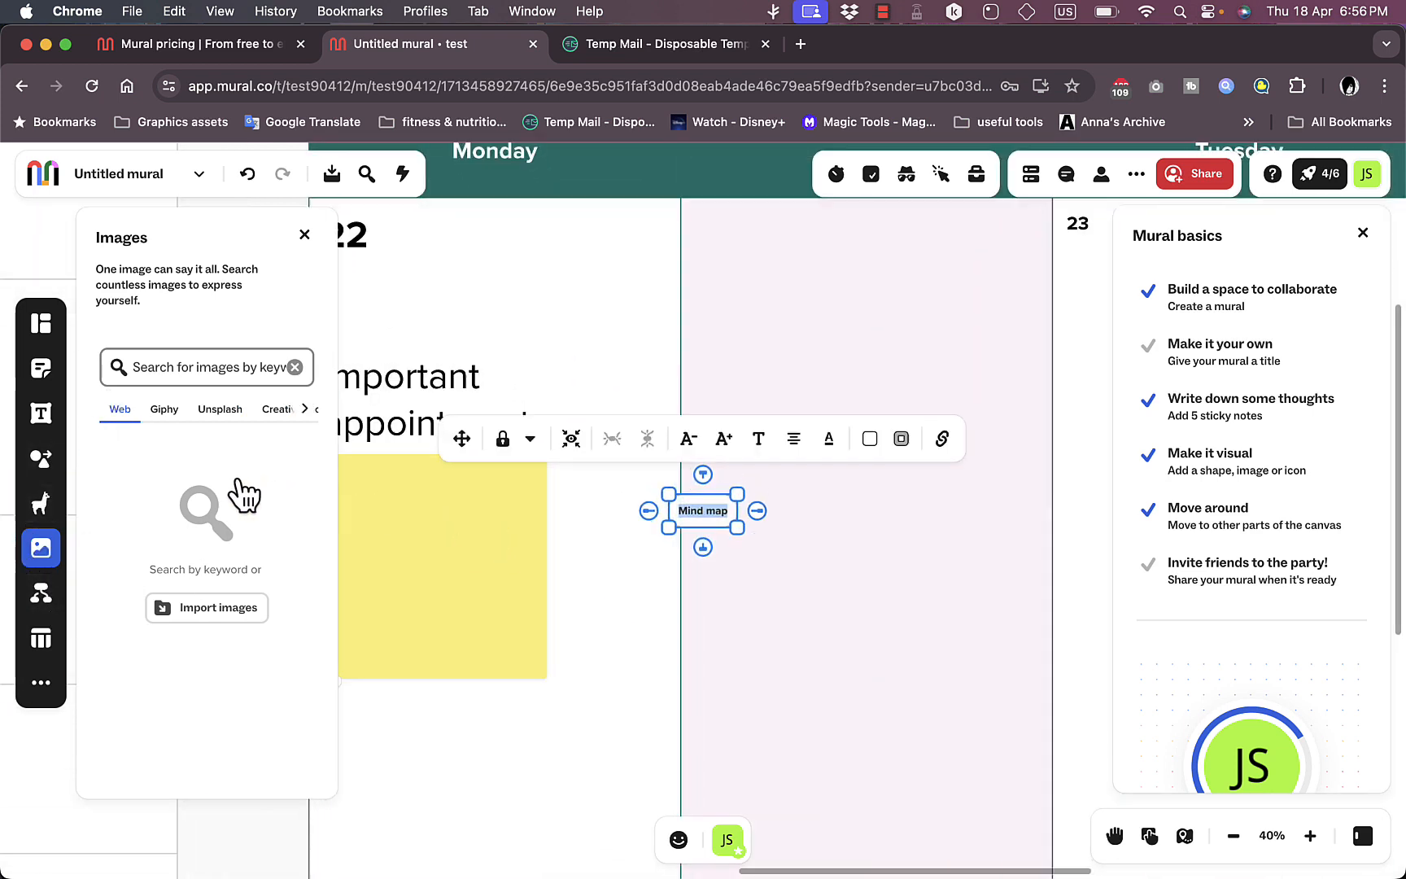
pyautogui.click(757, 511)
pyautogui.click(844, 549)
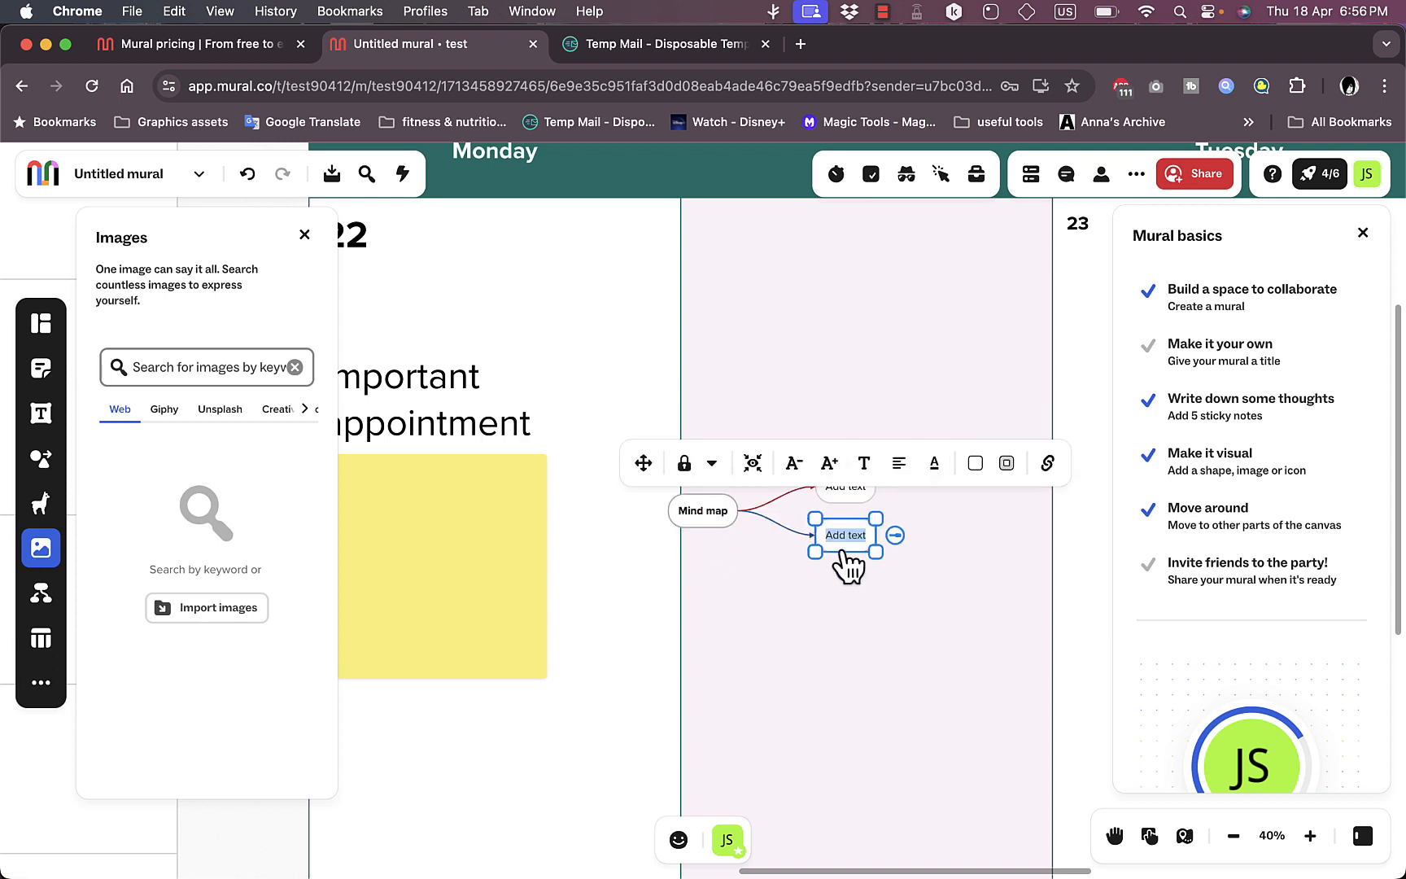
pyautogui.click(847, 572)
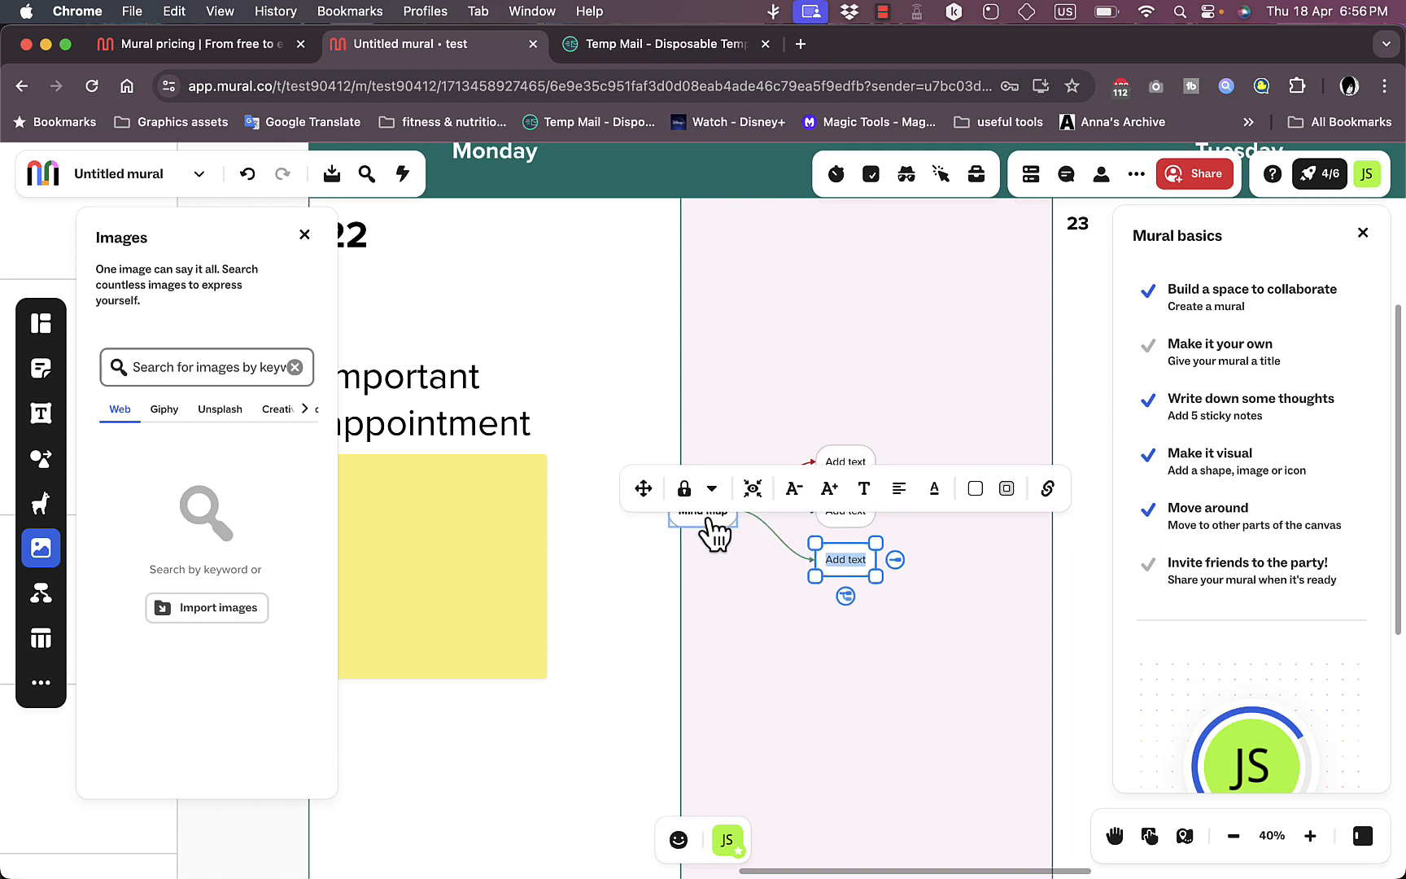
# Step: Add two branches to the left of the mind map's central node
pyautogui.click(663, 511)
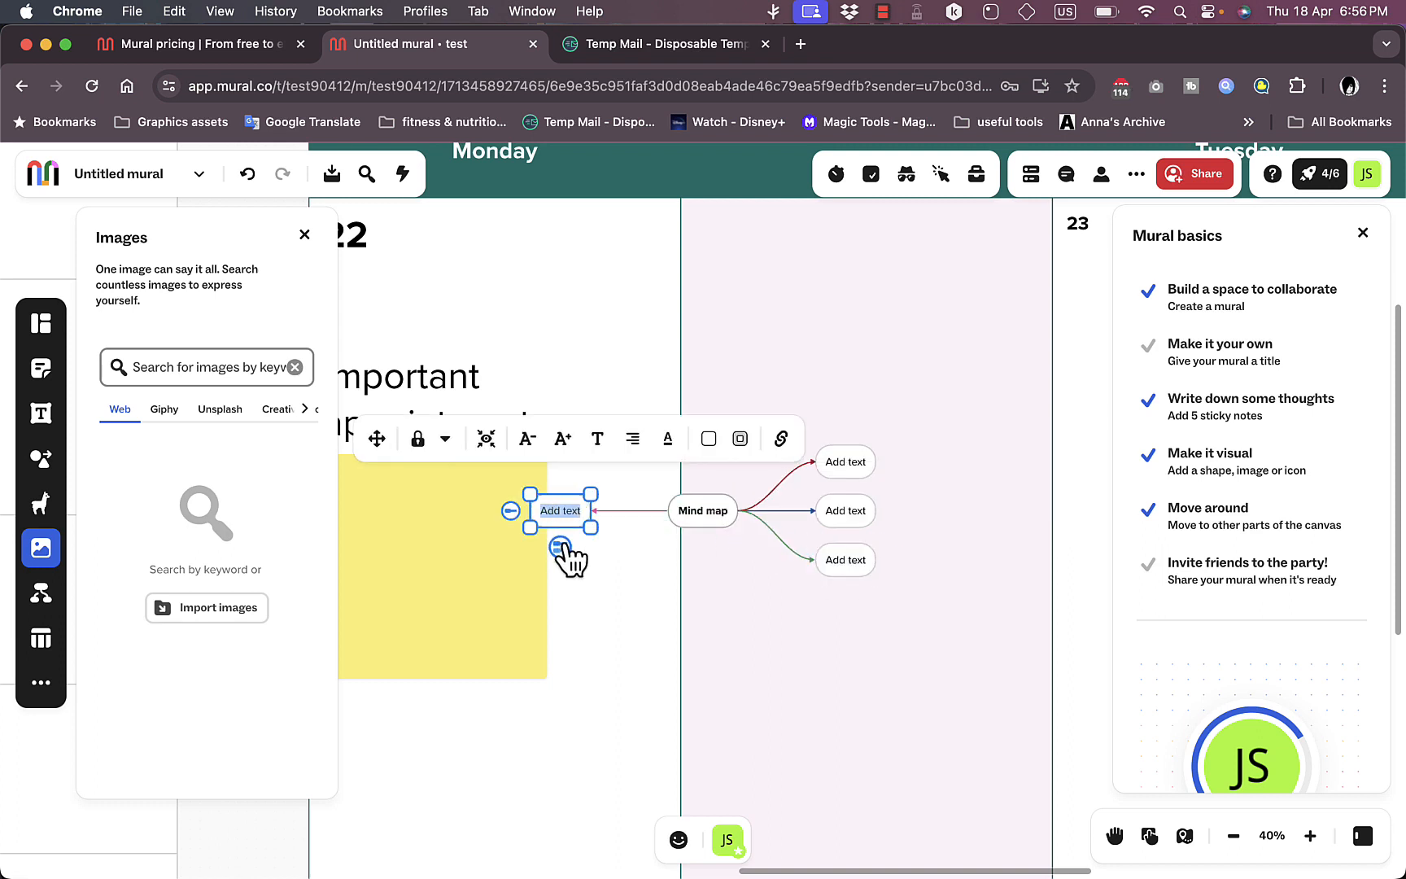
pyautogui.click(560, 547)
pyautogui.click(506, 544)
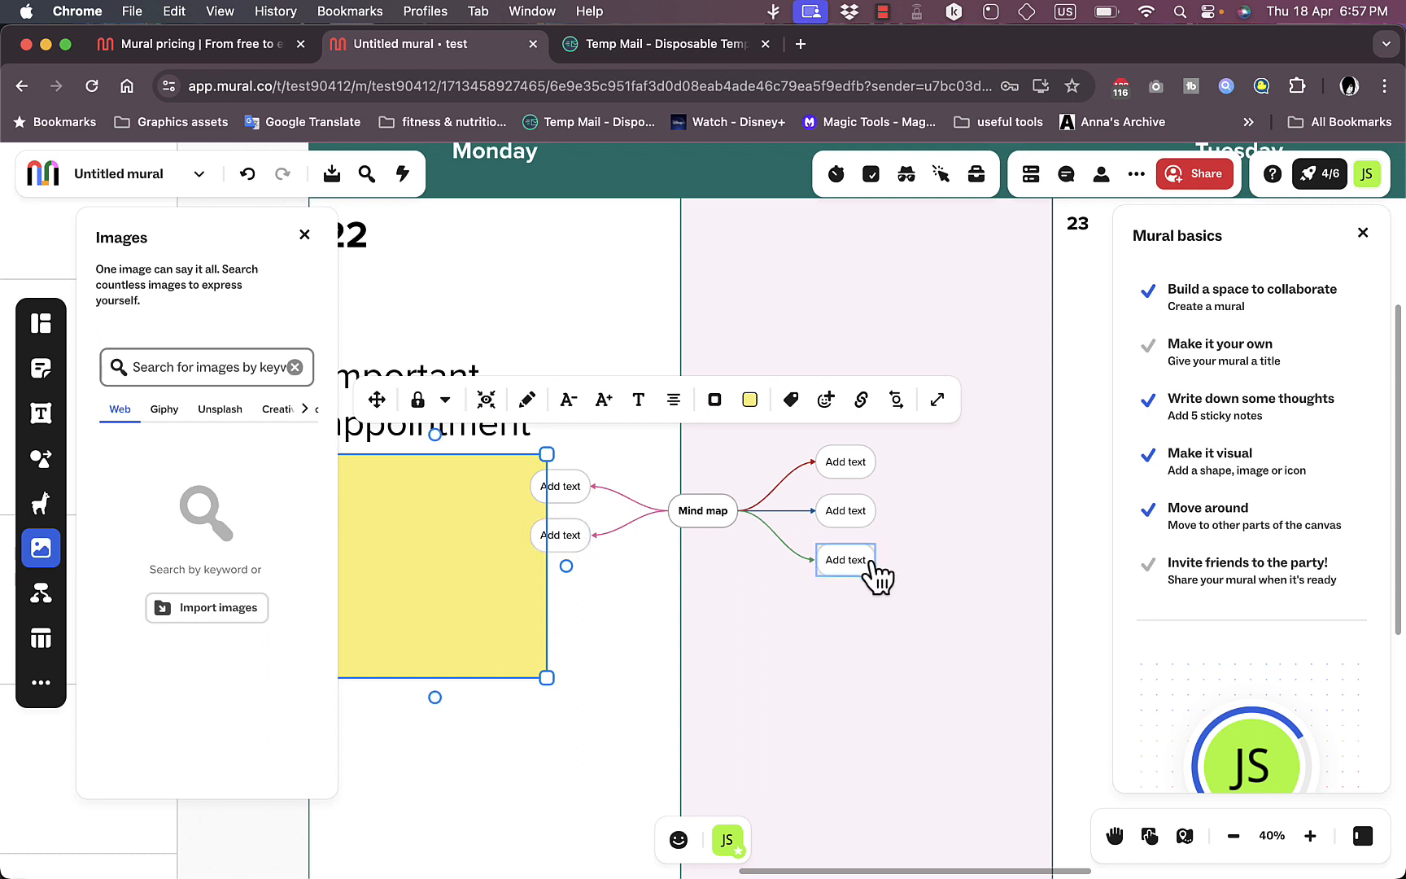
# Step: Add a child node to the middle right-hand branch of the mind map
pyautogui.click(858, 514)
pyautogui.click(907, 511)
pyautogui.click(863, 515)
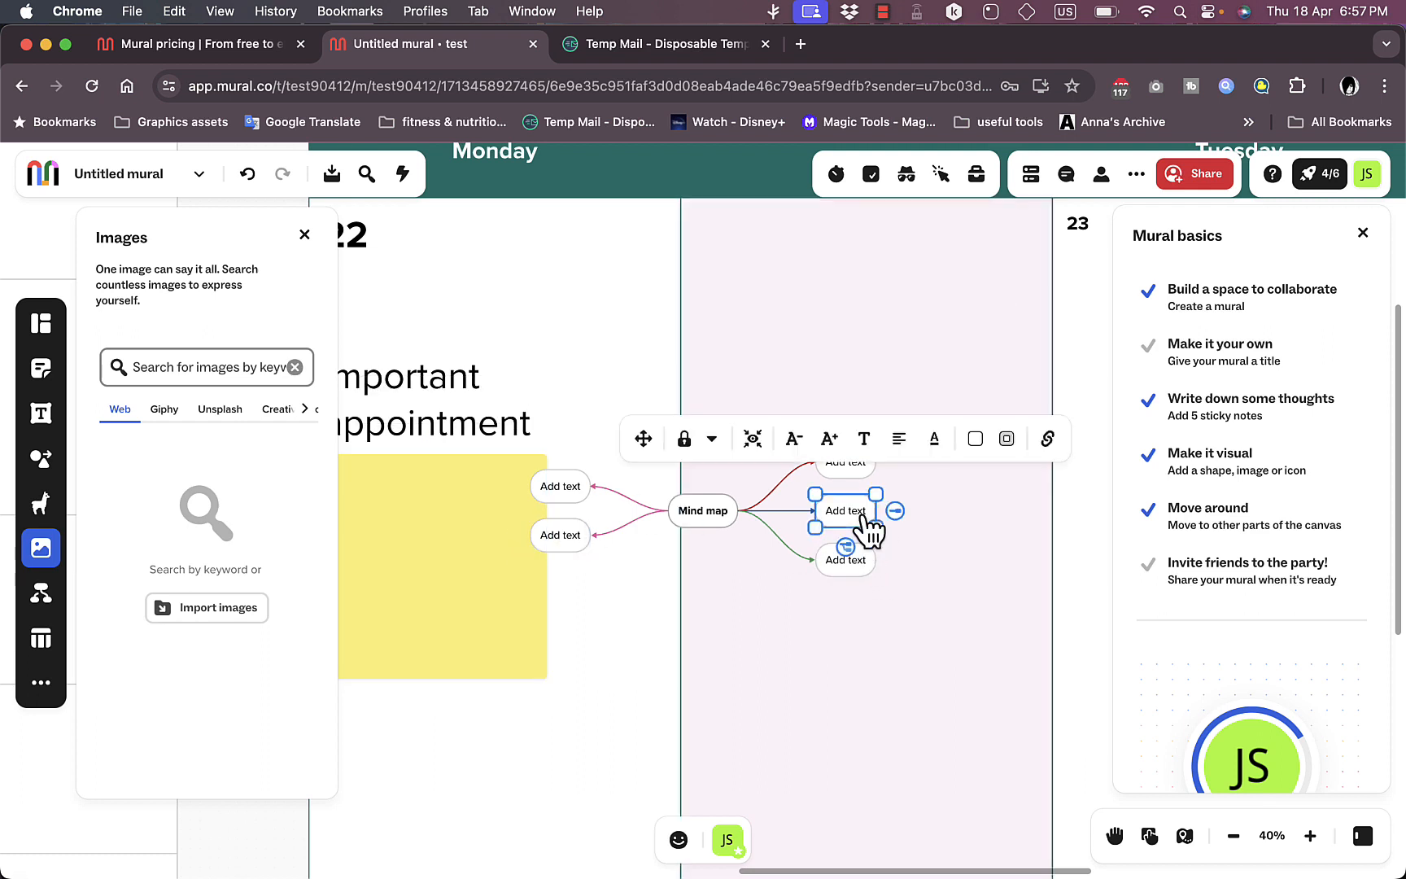
pyautogui.click(897, 510)
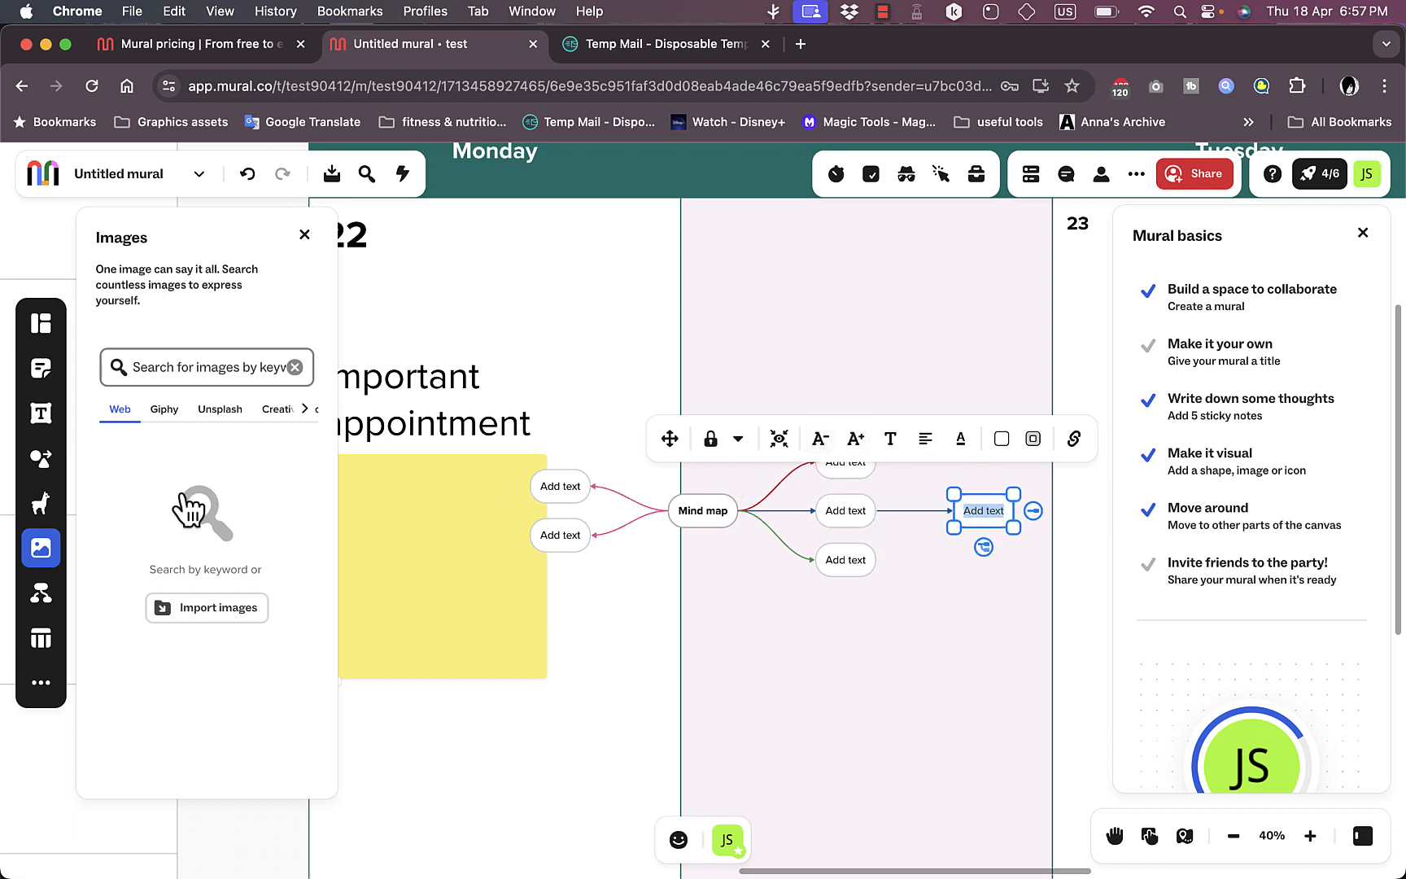
# Step: Review the table and area options, the additional tools, and the sources for importing files
pyautogui.click(40, 640)
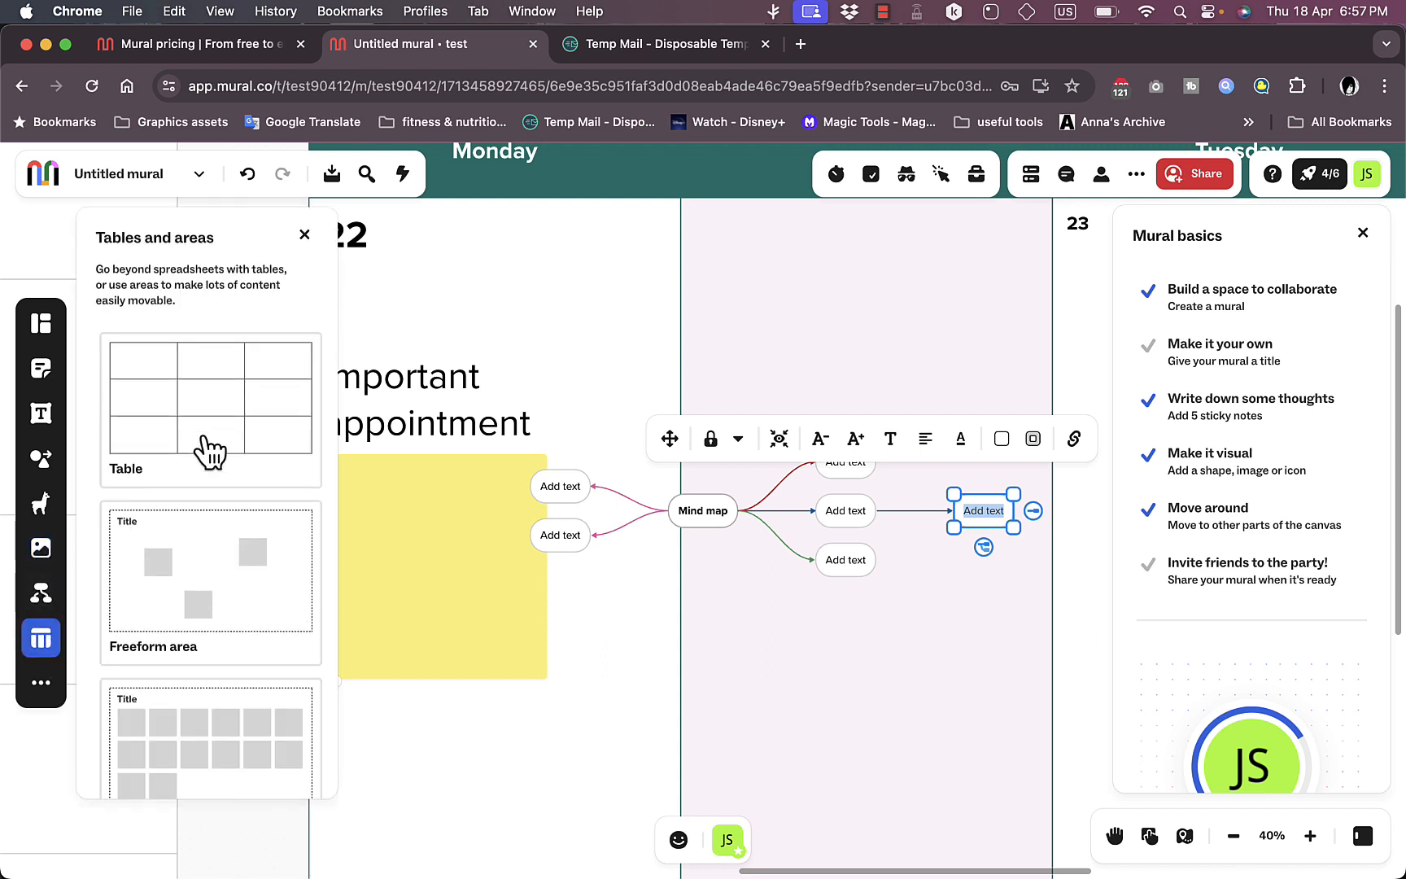
pyautogui.scroll(-1, 201, 602)
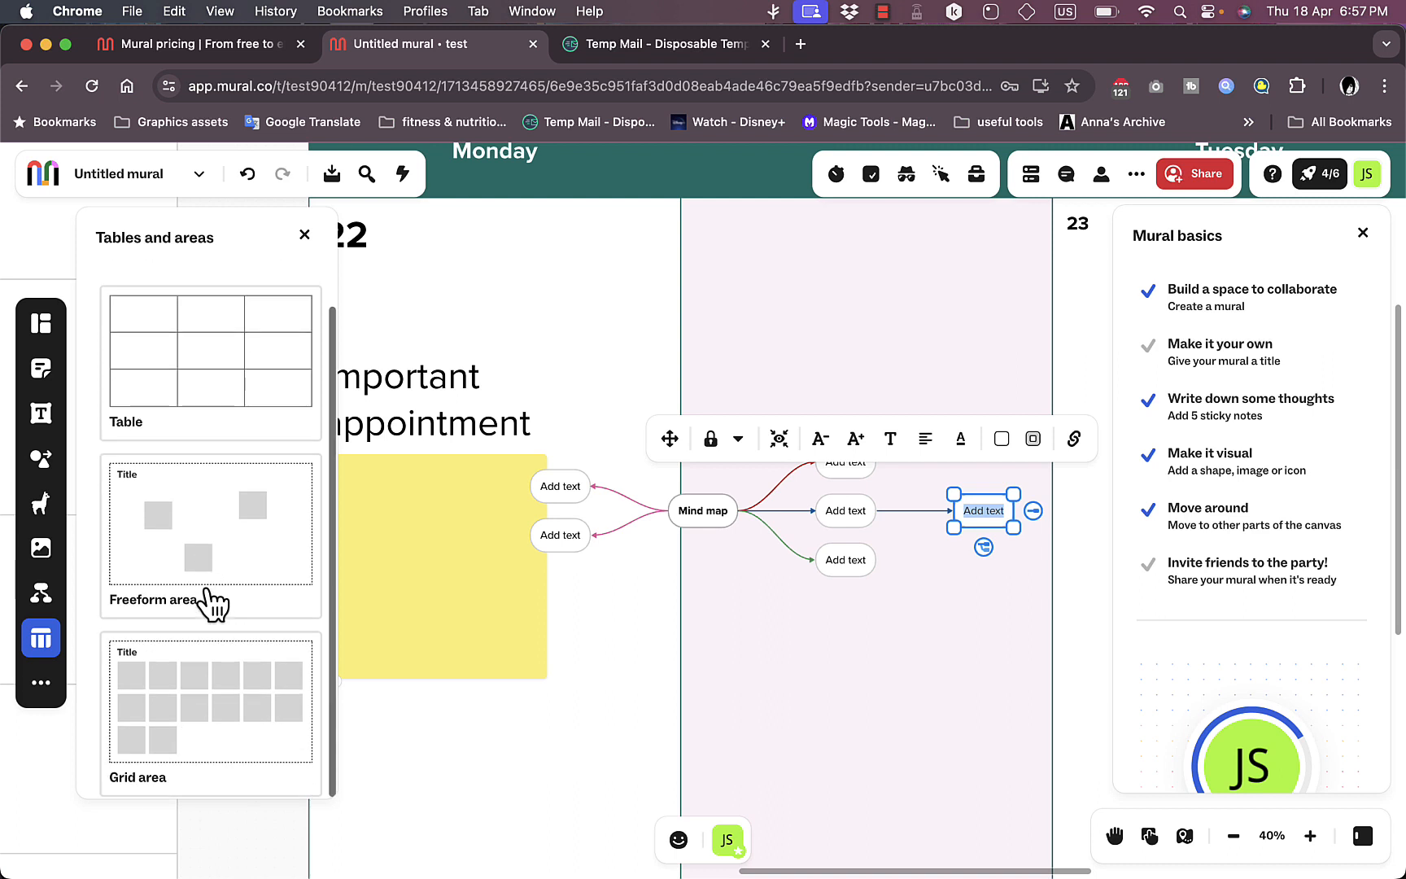
pyautogui.click(42, 684)
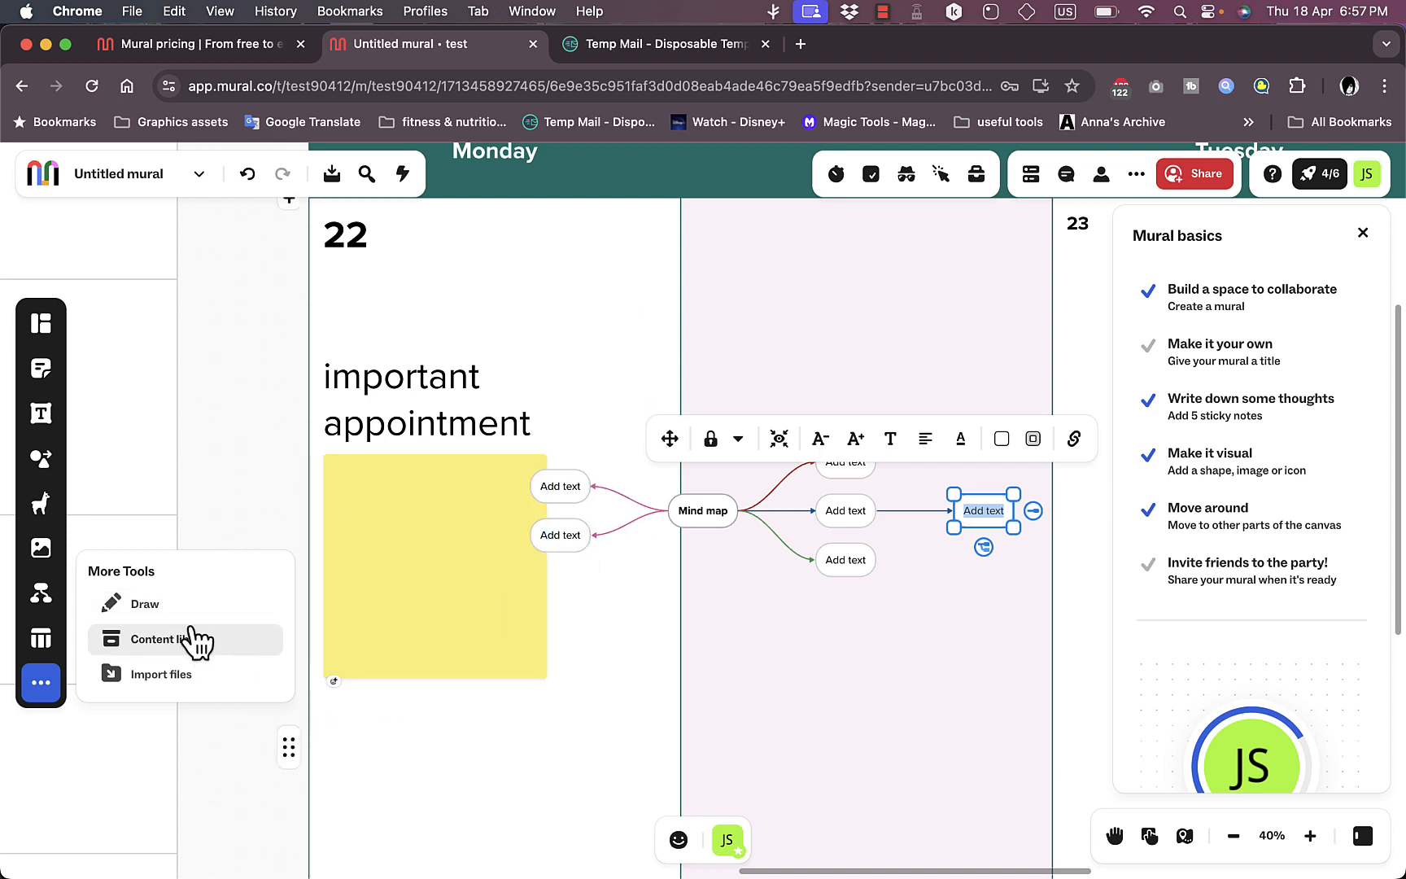
pyautogui.click(180, 678)
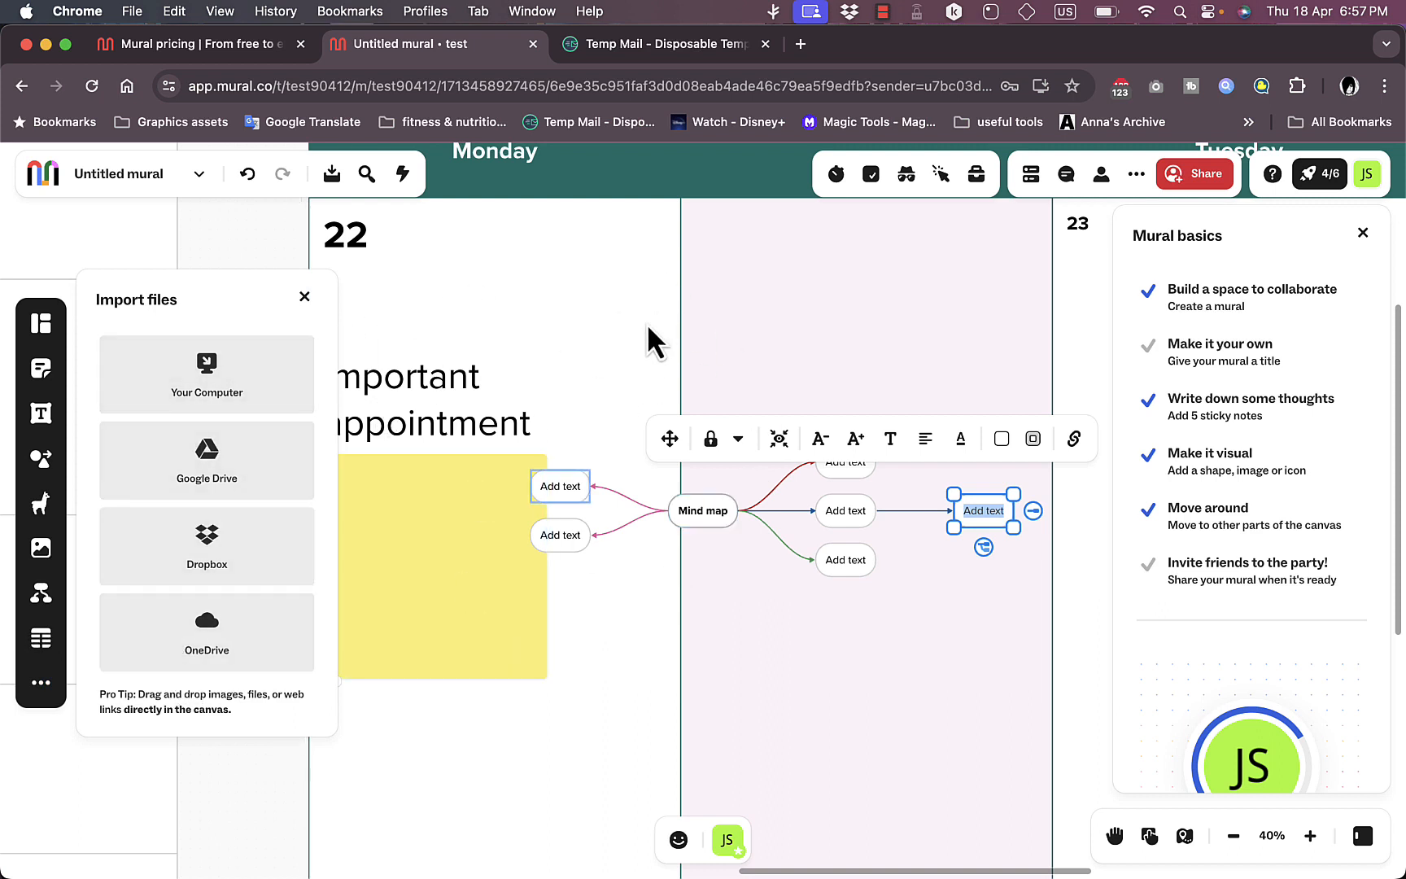
# Step: Rename the mural to "test mural"
pyautogui.scroll(-5, 647, 323)
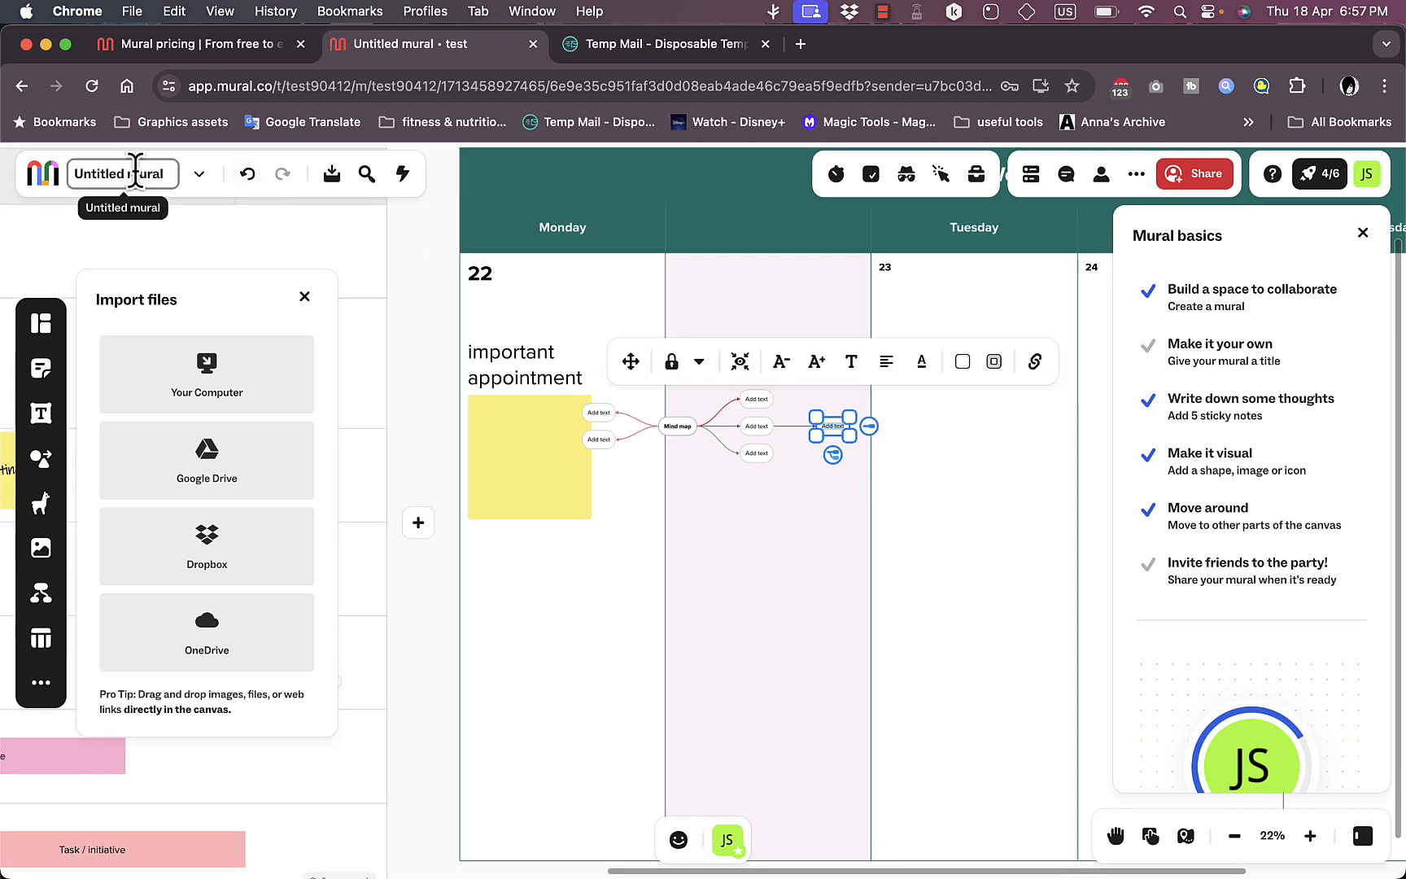
pyautogui.doubleClick(135, 173)
pyautogui.write('t')
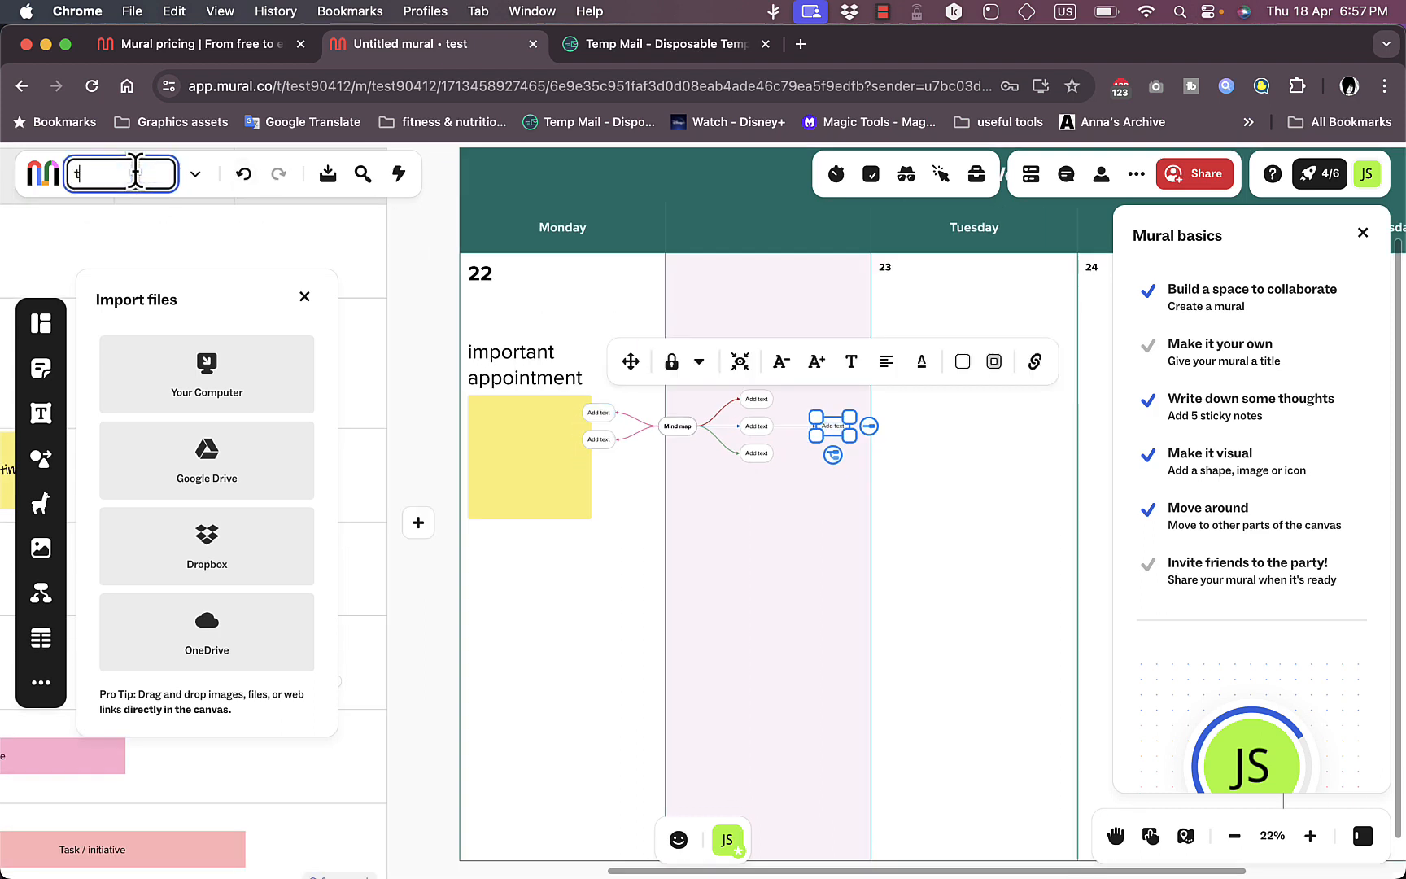
pyautogui.write('est mural')
pyautogui.scroll(-3, 585, 265)
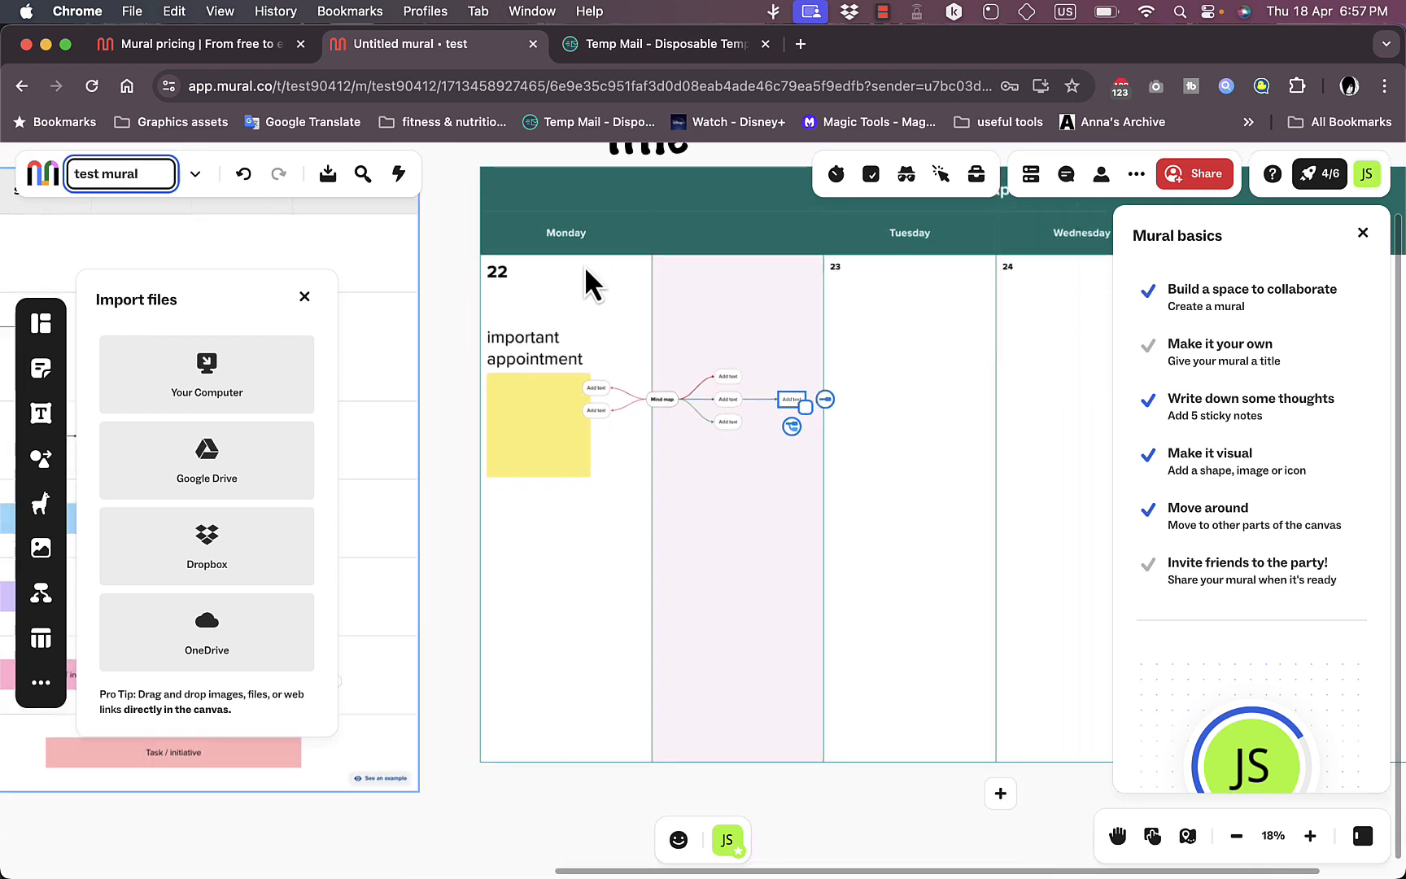
# Step: Try the laser pointer above the weekly calendar, and switch it off
pyautogui.scroll(-3, 584, 265)
pyautogui.scroll(2, 643, 236)
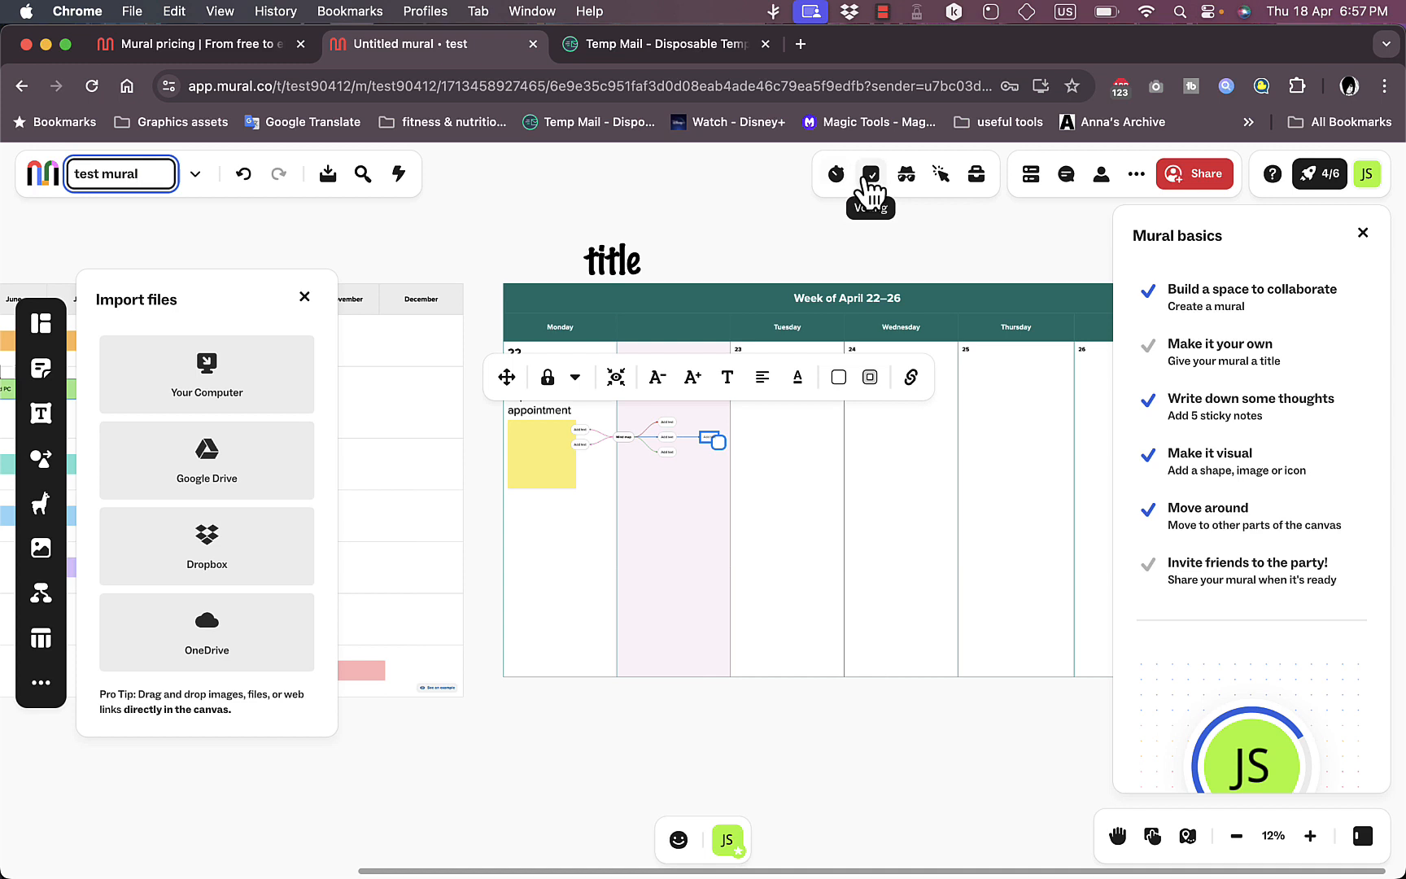
pyautogui.click(943, 175)
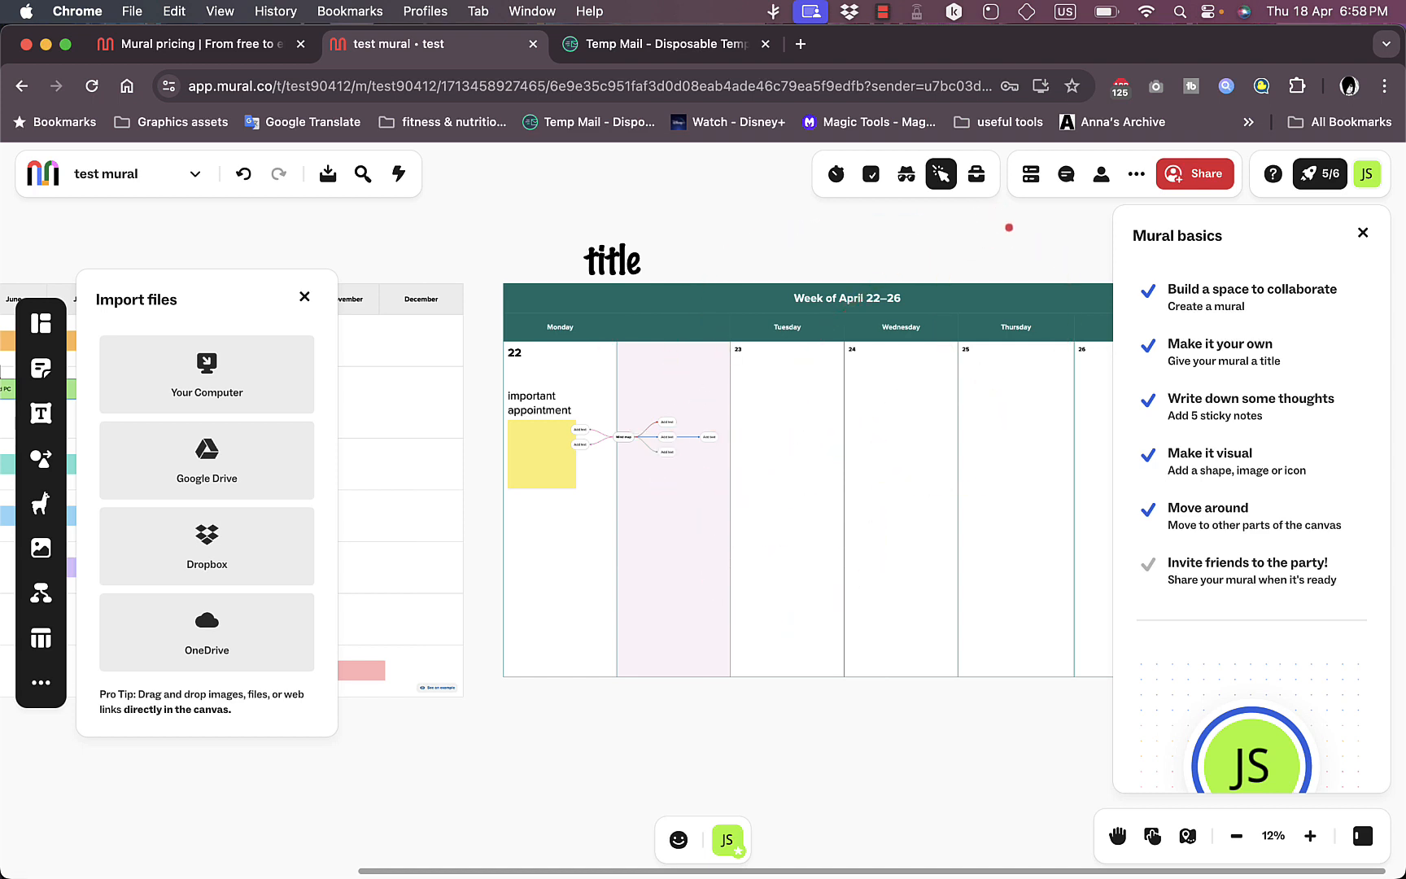
pyautogui.press('Escape')
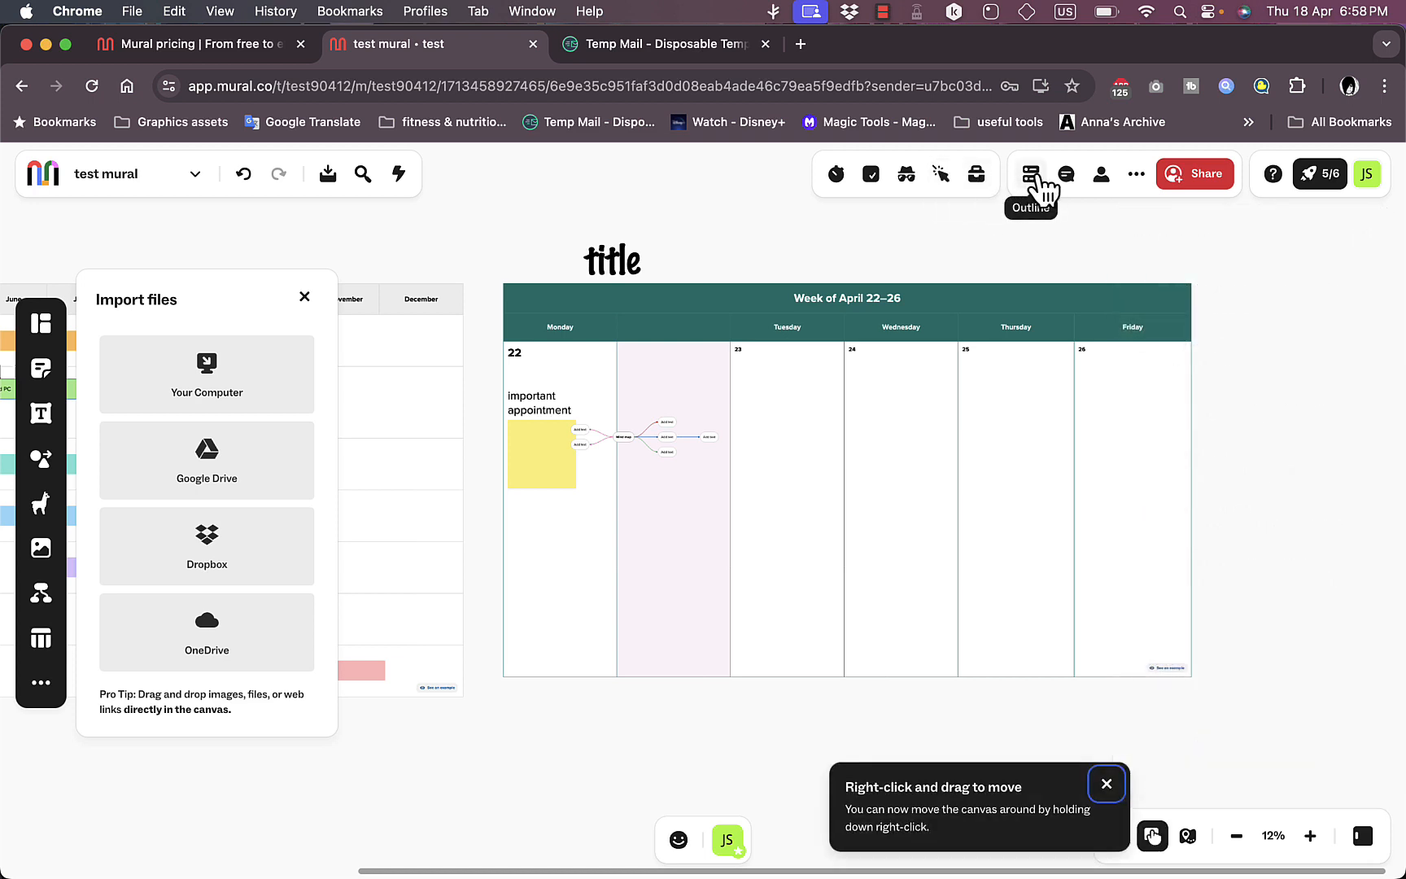
# Step: Review the mural's online members and its sharing options for email invitations and link access
pyautogui.click(1102, 174)
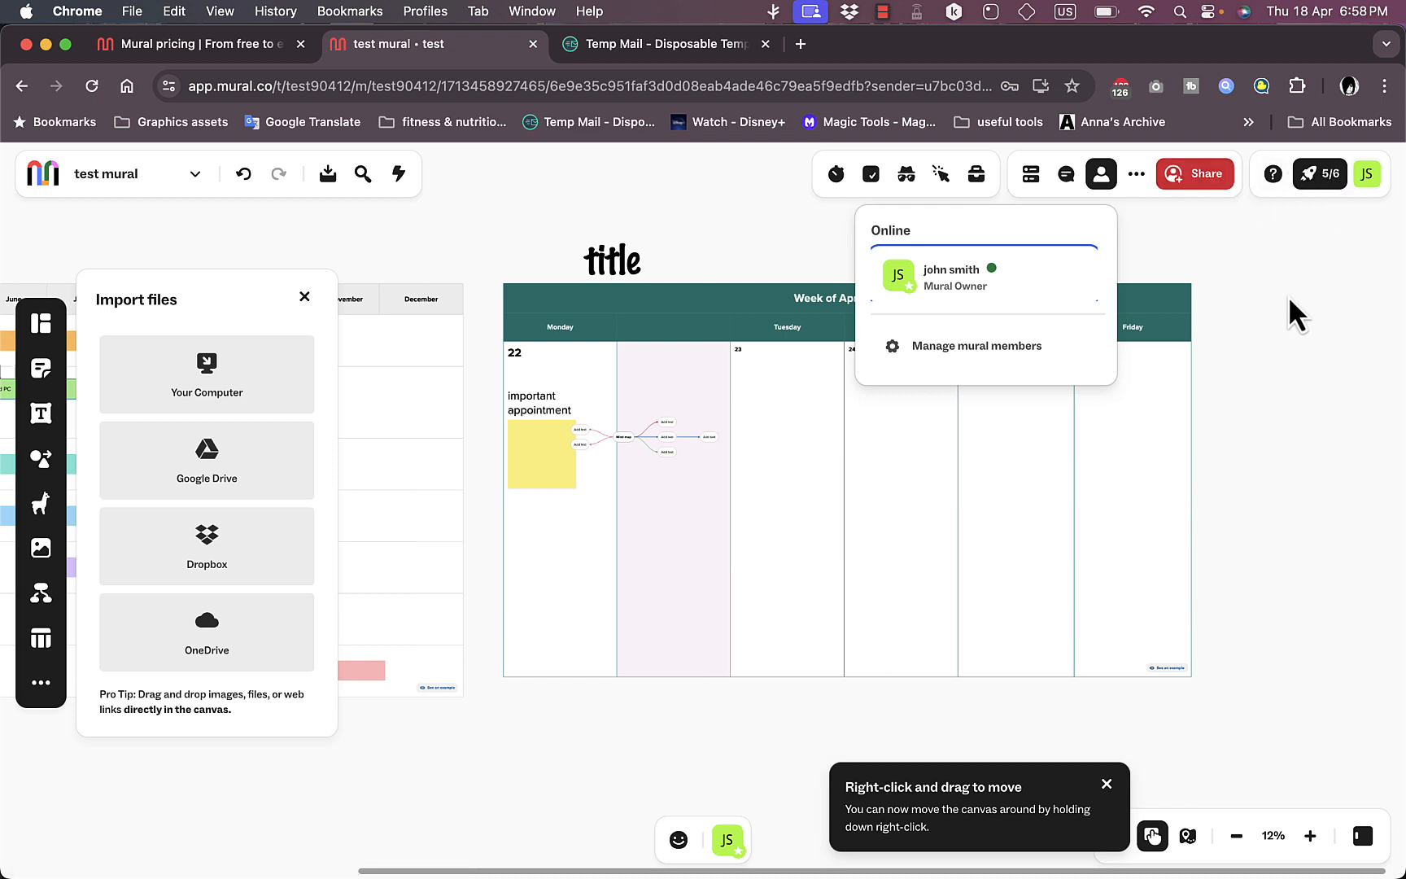
pyautogui.click(1227, 376)
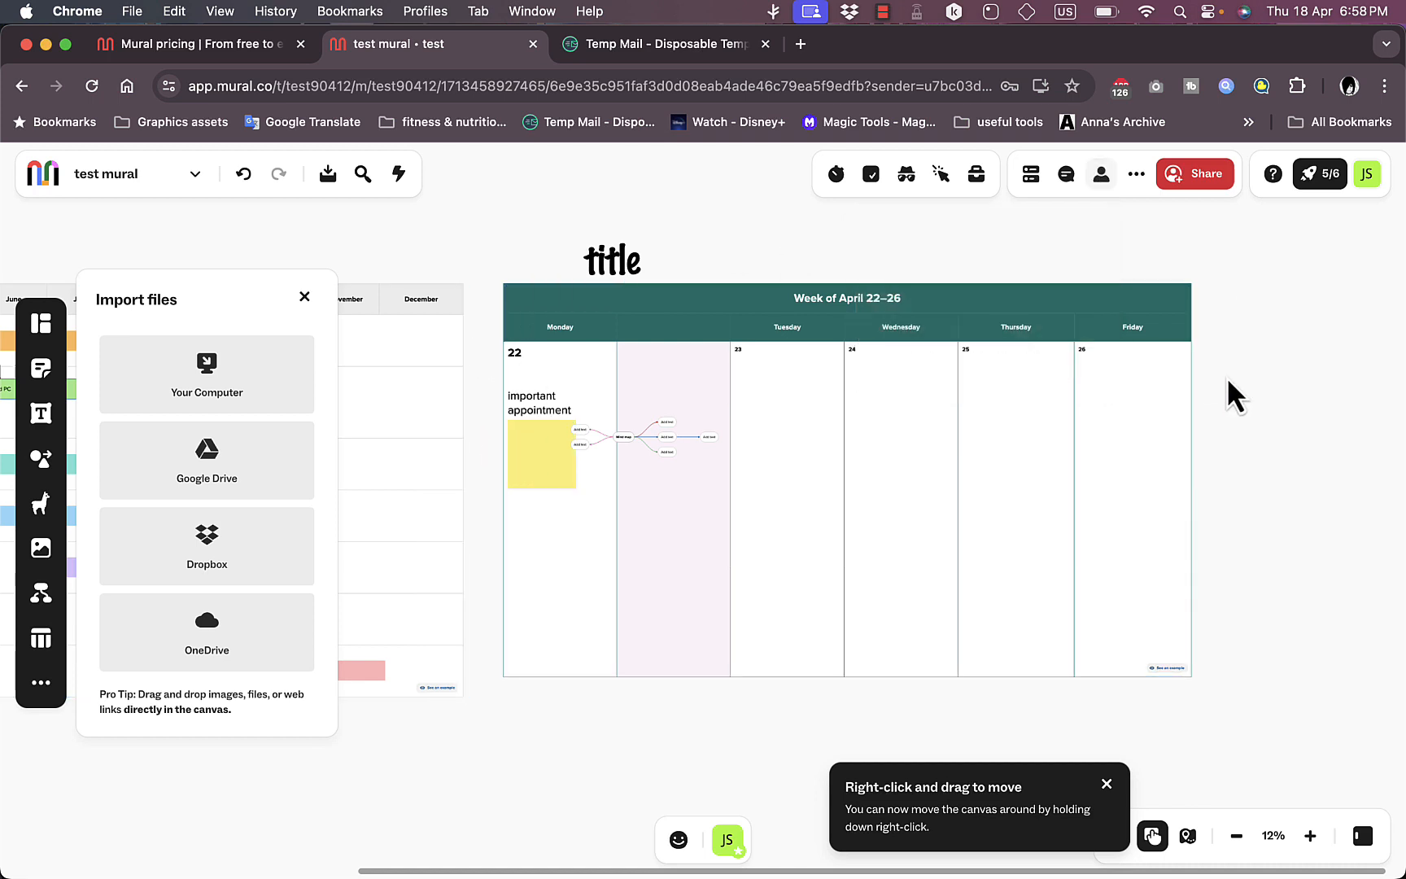
pyautogui.click(1200, 179)
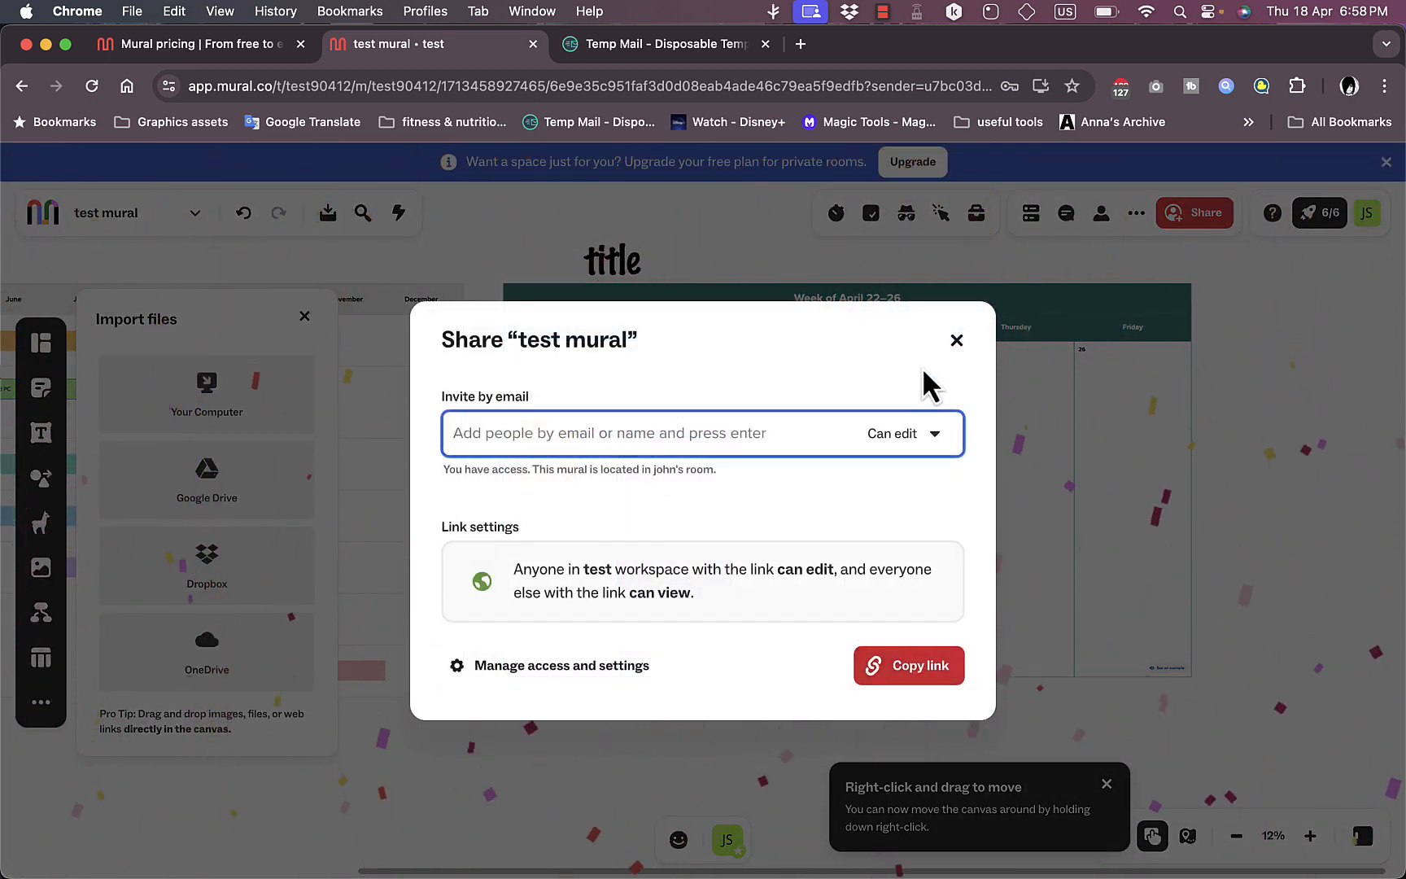
pyautogui.click(956, 341)
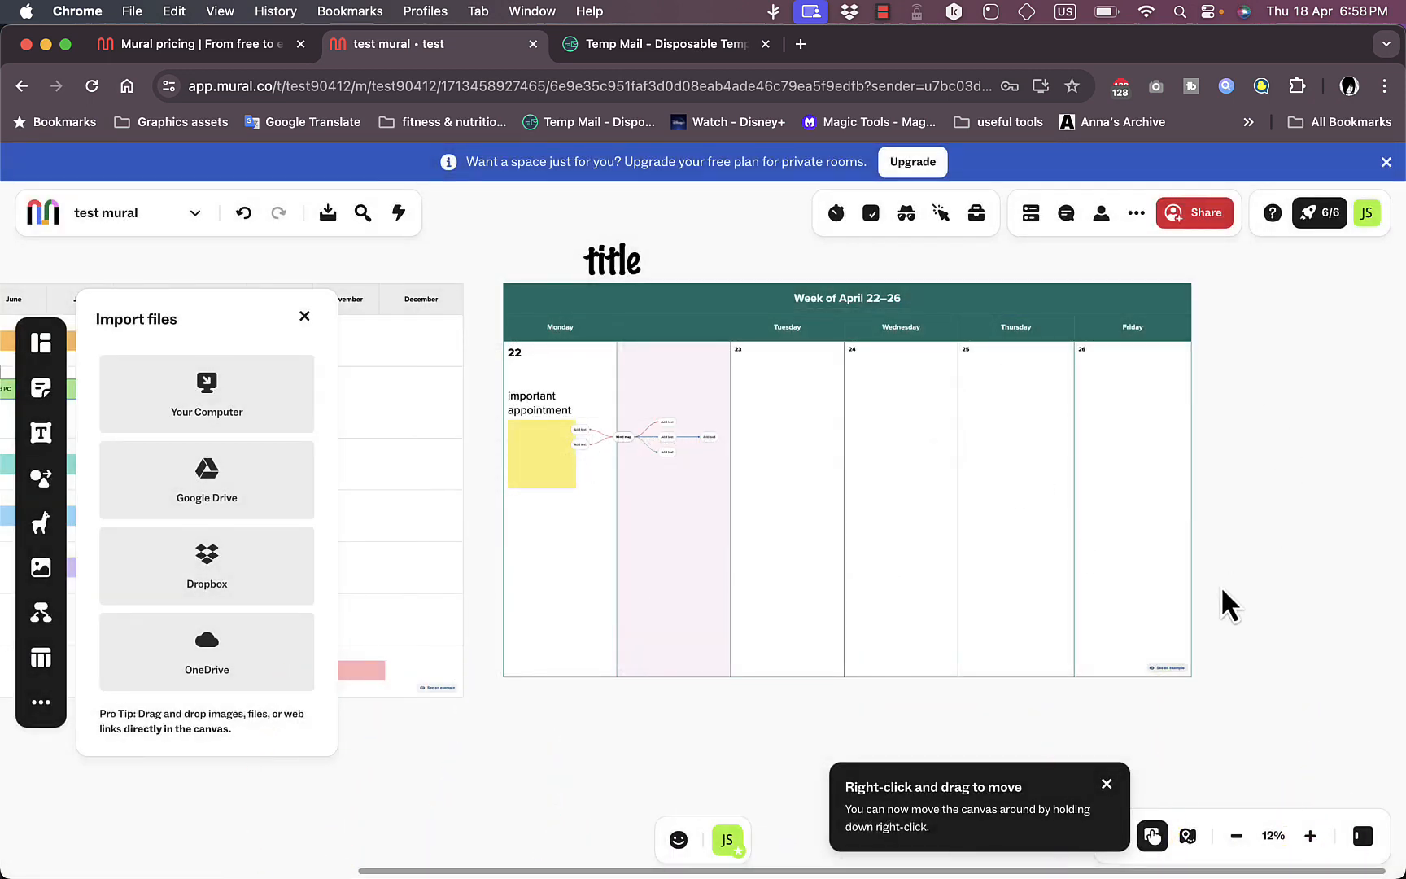
pyautogui.hscroll(-5, 1221, 586)
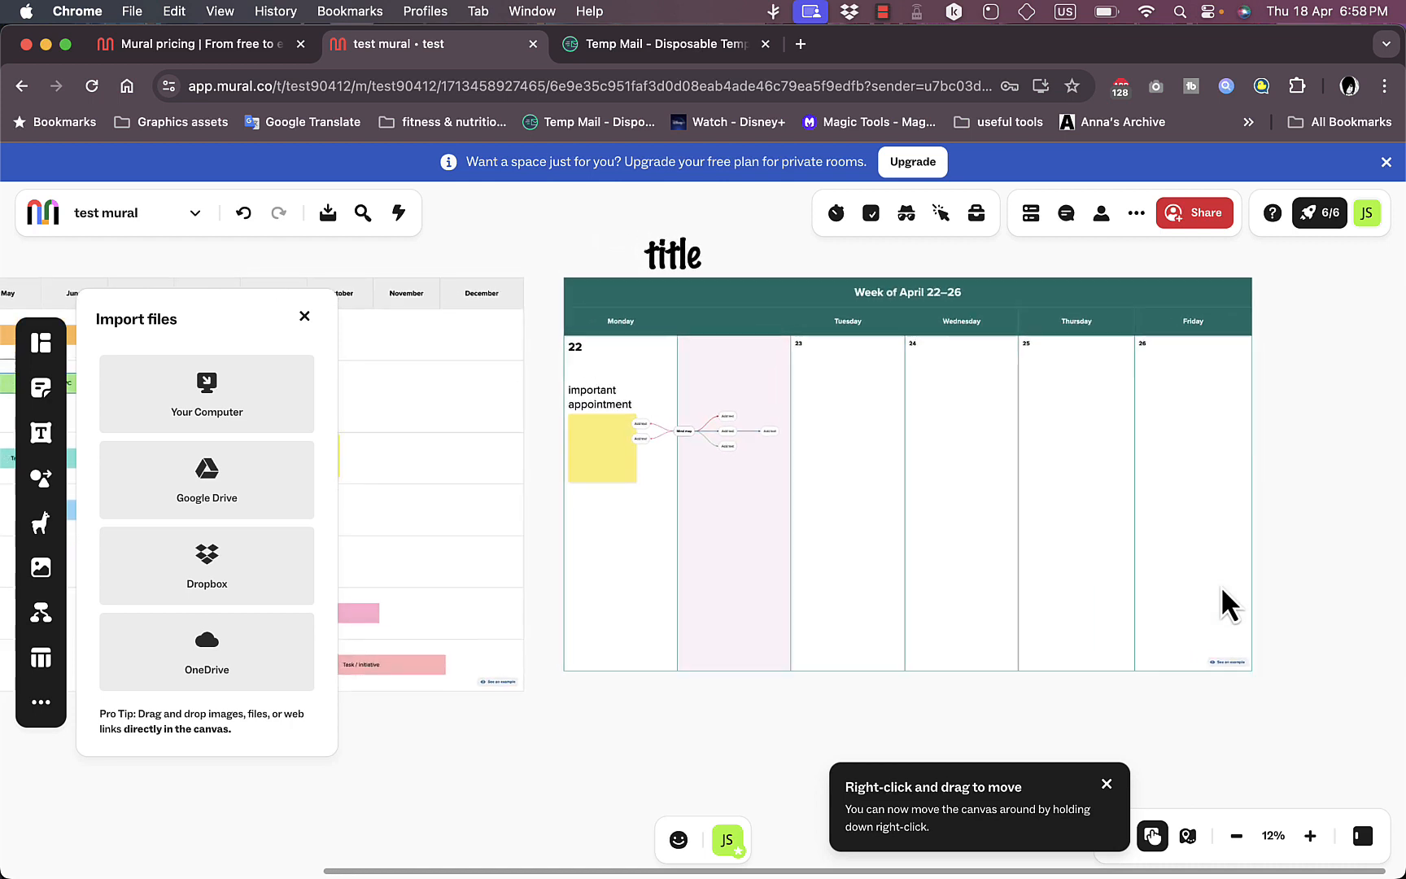
pyautogui.scroll(4, 1220, 586)
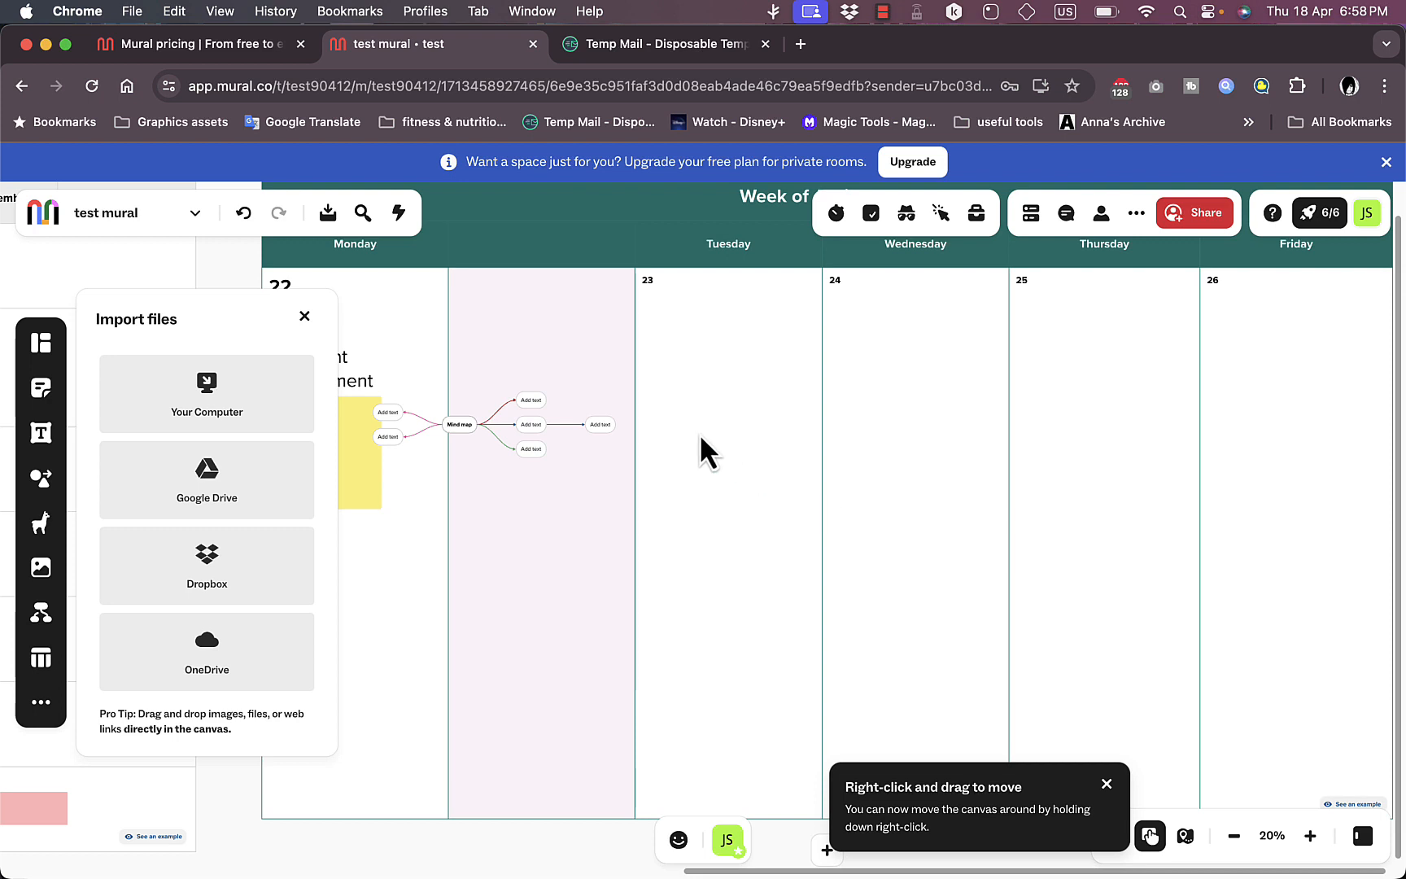
pyautogui.scroll(2, 700, 440)
pyautogui.hscroll(-5, 700, 440)
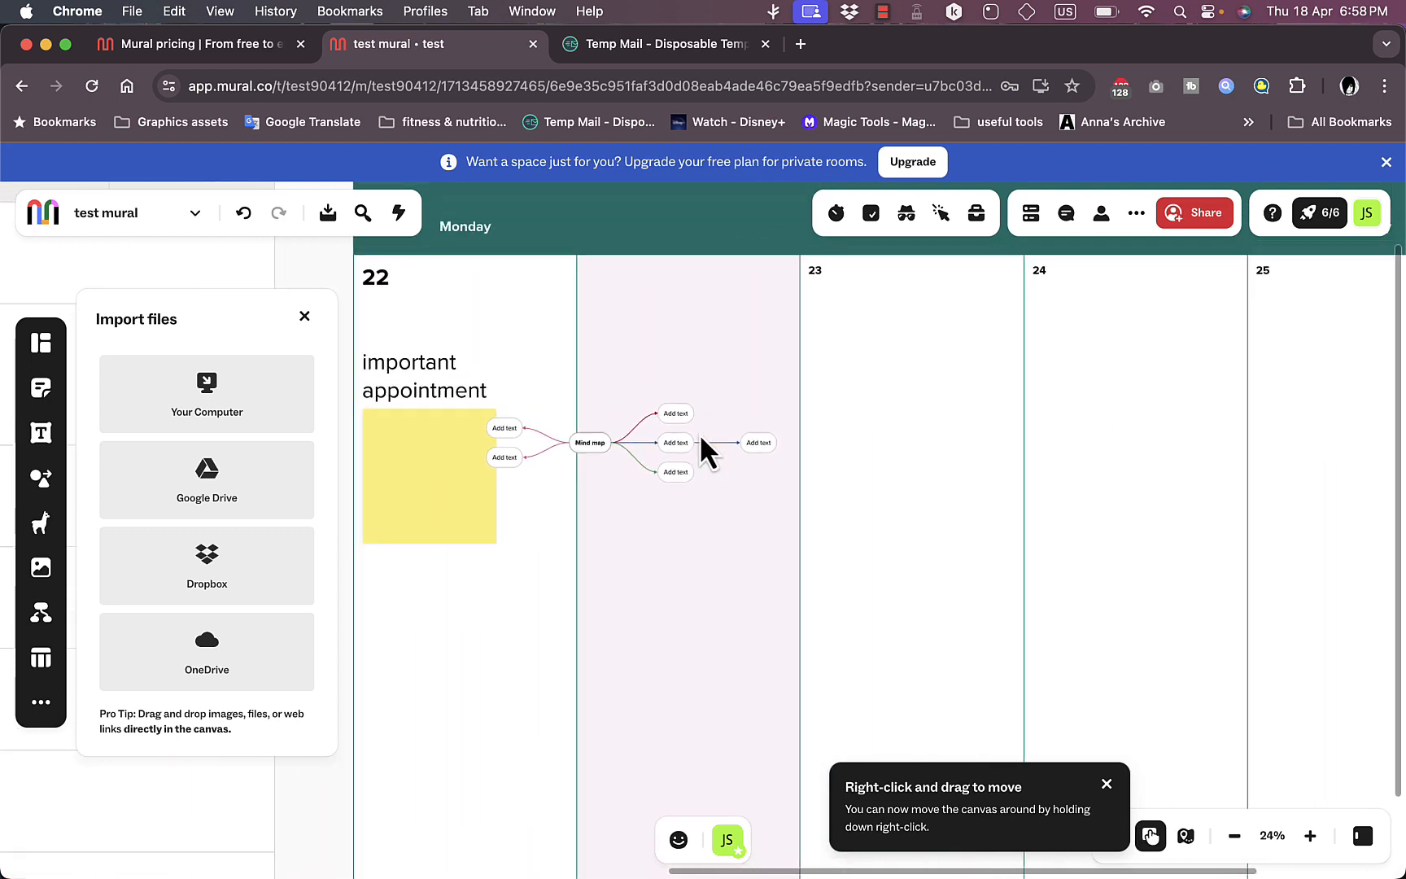